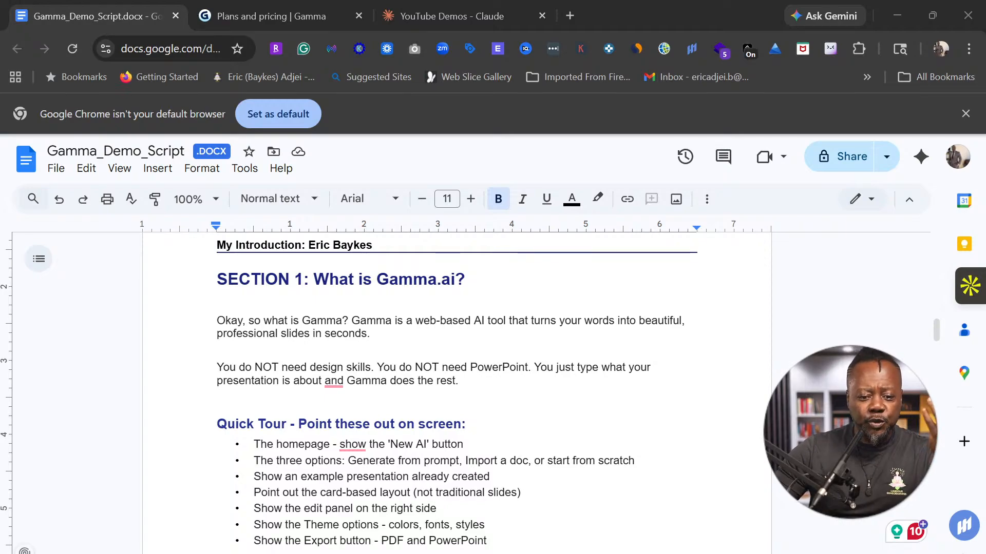
Read through the Section 1 Quick Tour list and the Section 2 list of compared tools in the demo script.
scroll(457, 390, down, 2)
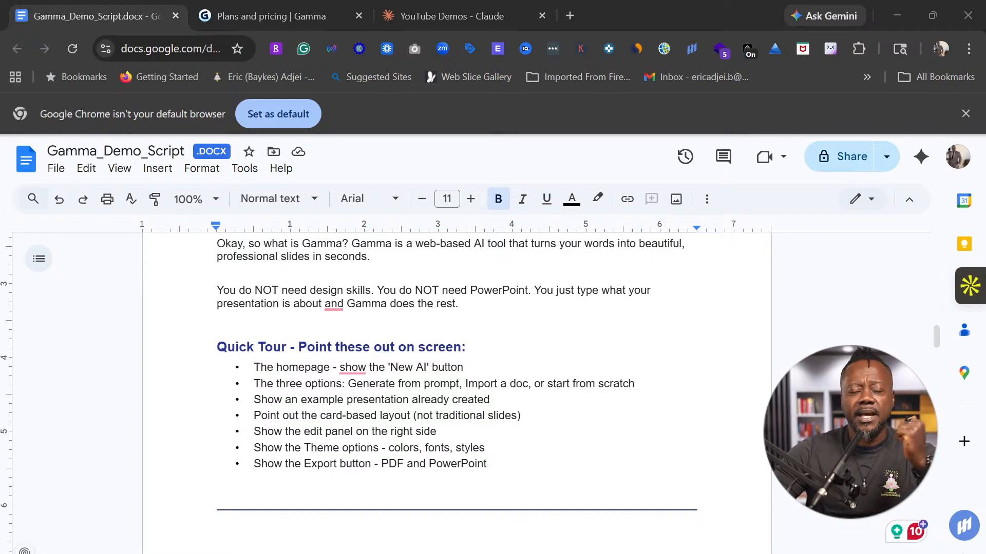
scroll(457, 390, down, 3)
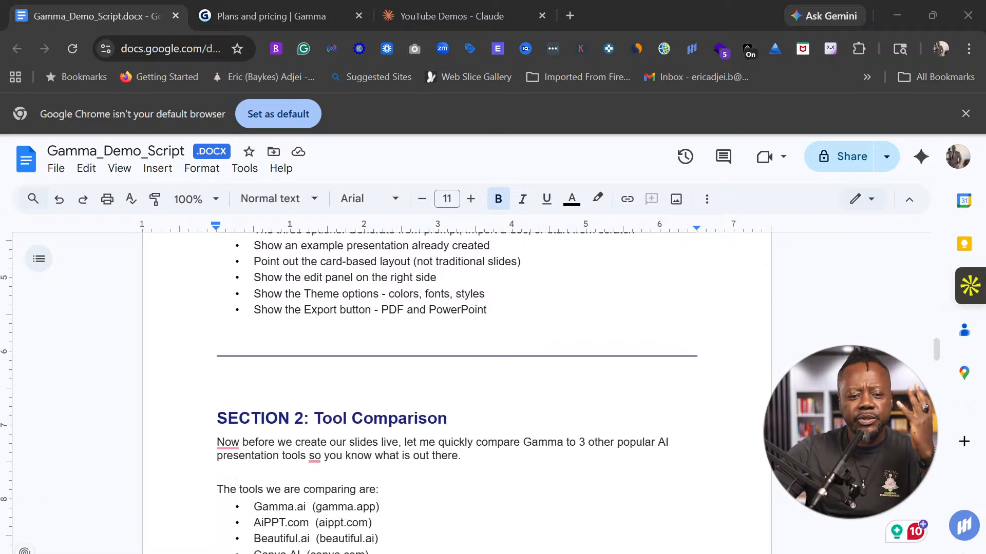
scroll(457, 390, down, 3)
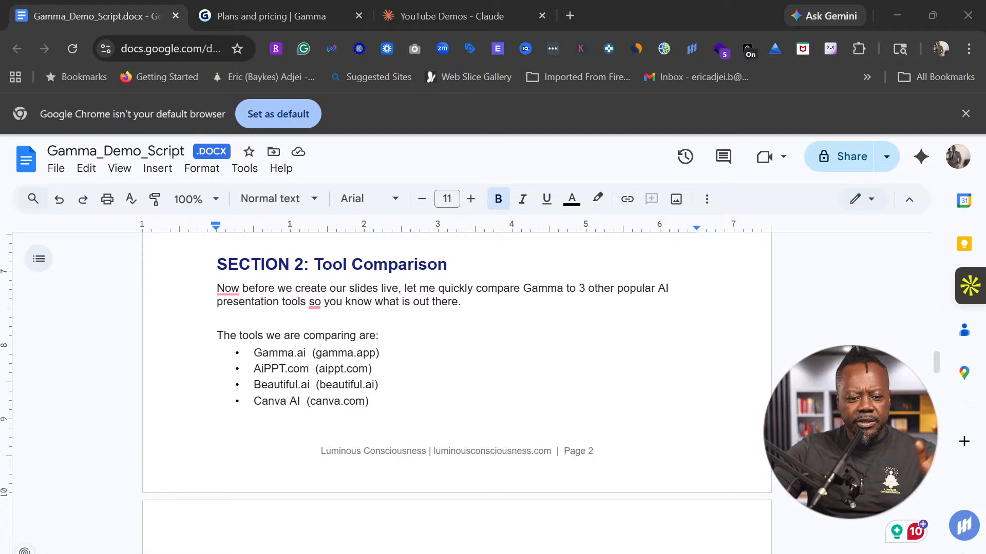
Examine the feature comparison table for Gamma.ai, AiPPT.com, Beautiful.ai and Canva AI, including the Unique Strength row and the Canva export note.
scroll(457, 390, down, 5)
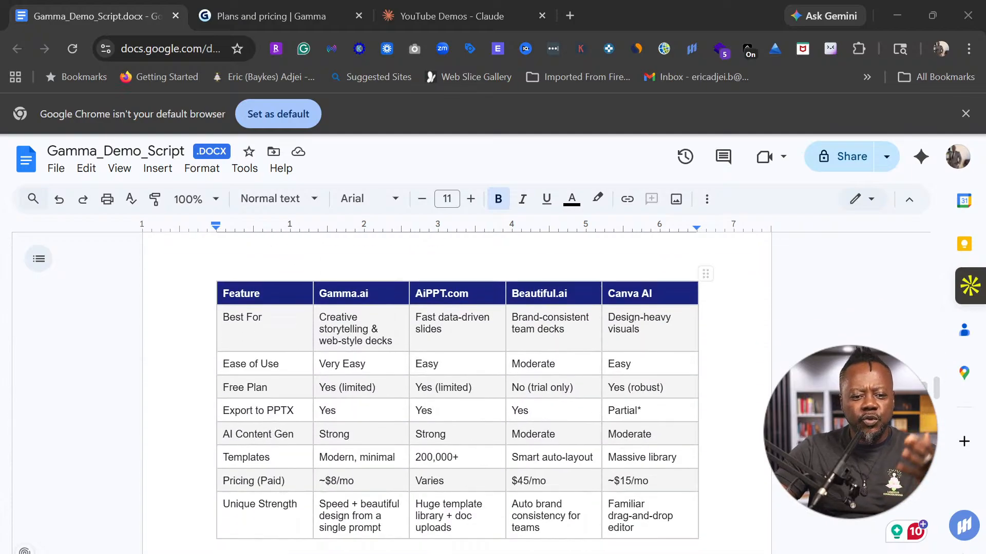
scroll(457, 386, down, 2)
scroll(457, 385, up, 2)
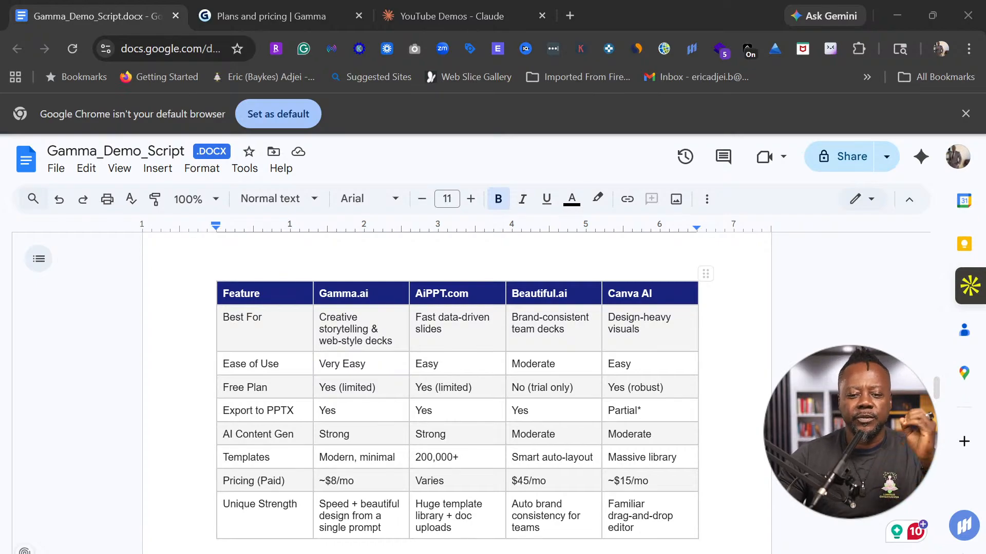
scroll(457, 391, down, 2)
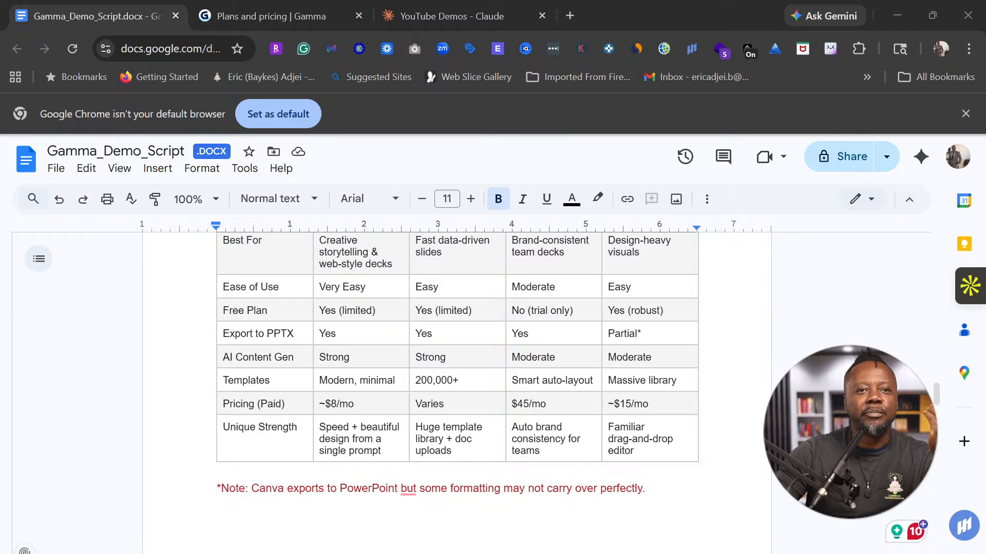
scroll(456, 385, up, 2)
scroll(457, 390, down, 2)
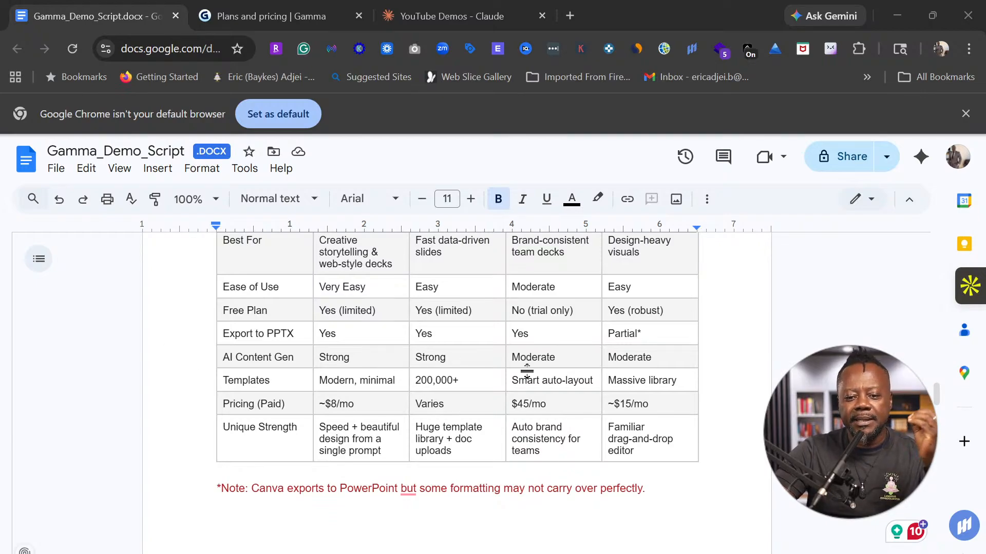
scroll(562, 356, up, 3)
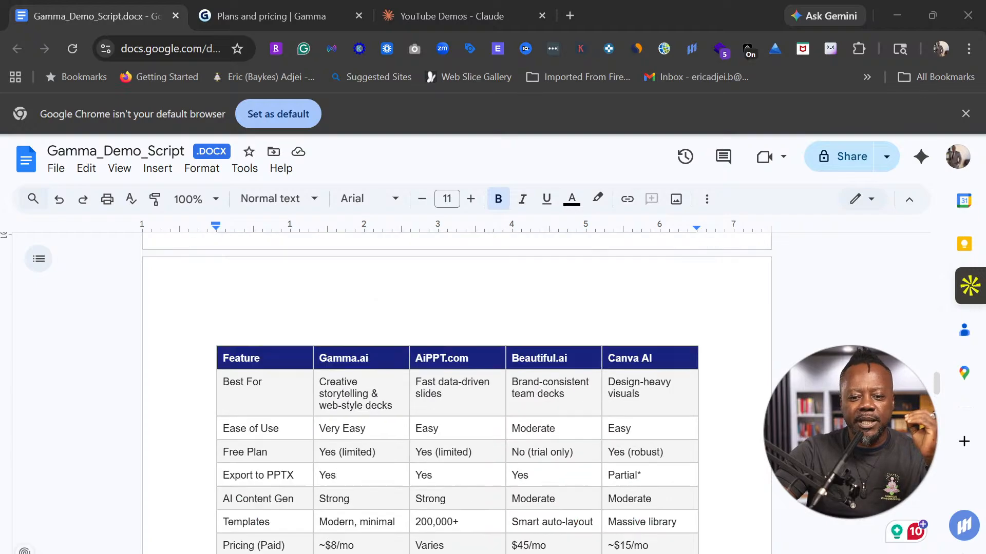
scroll(457, 393, down, 5)
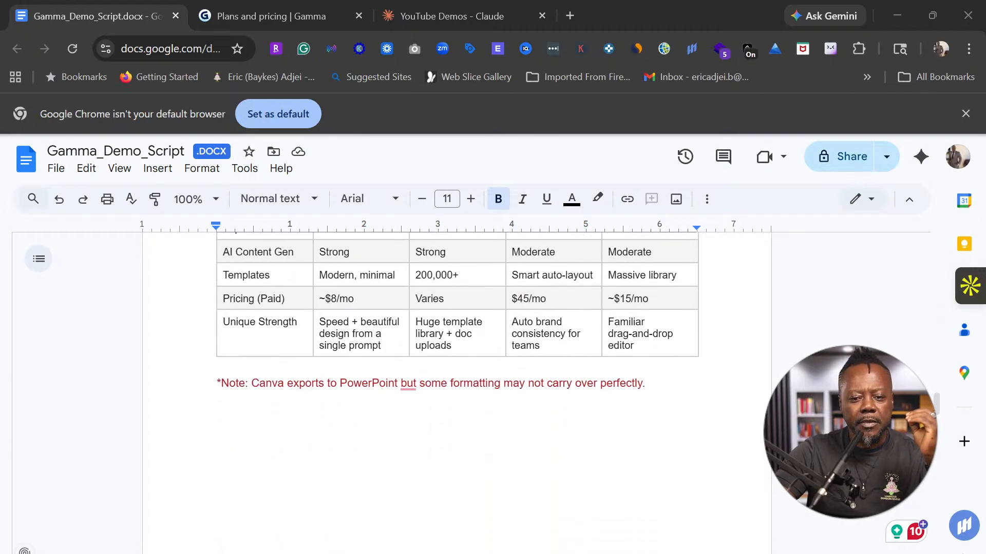
scroll(456, 326, up, 1)
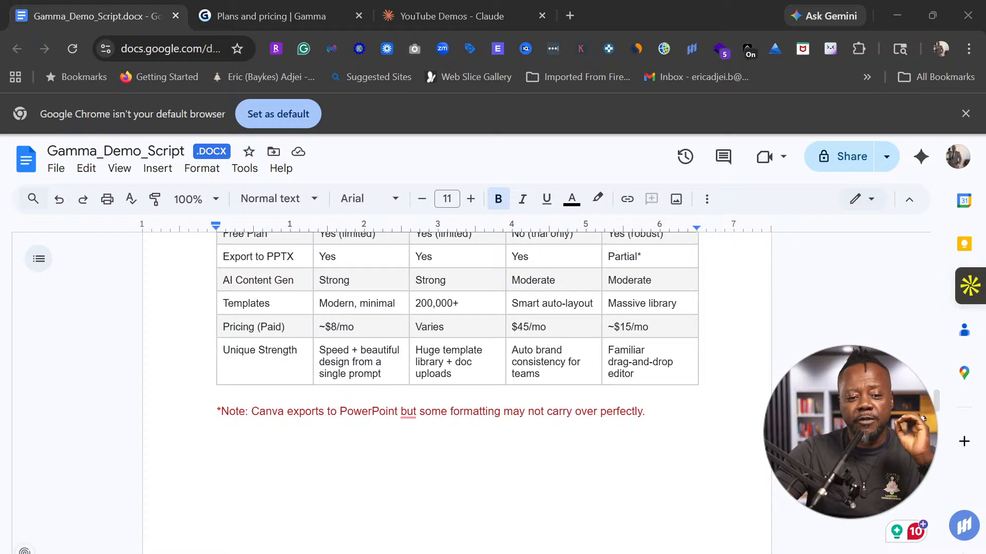
scroll(457, 390, up, 6)
scroll(457, 390, down, 4)
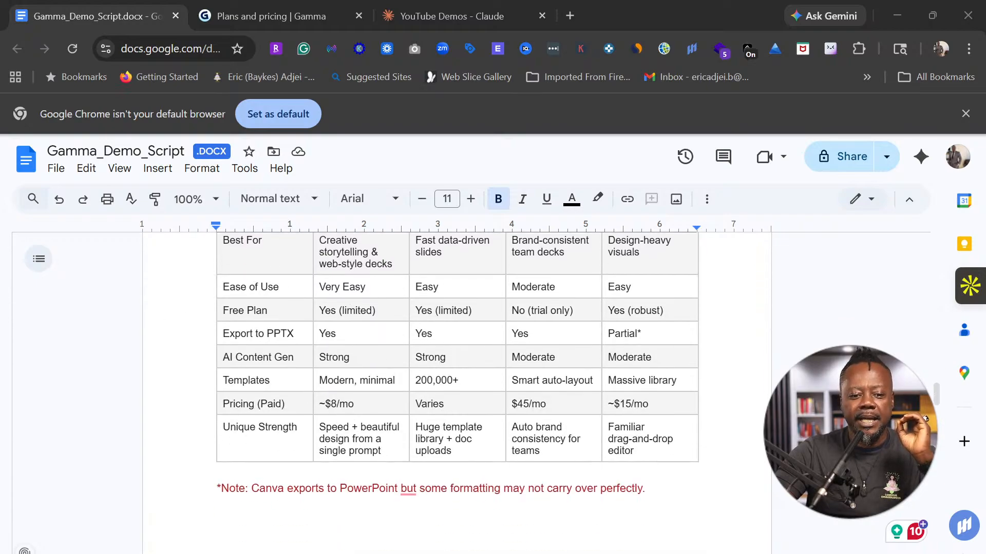
scroll(370, 459, down, 3)
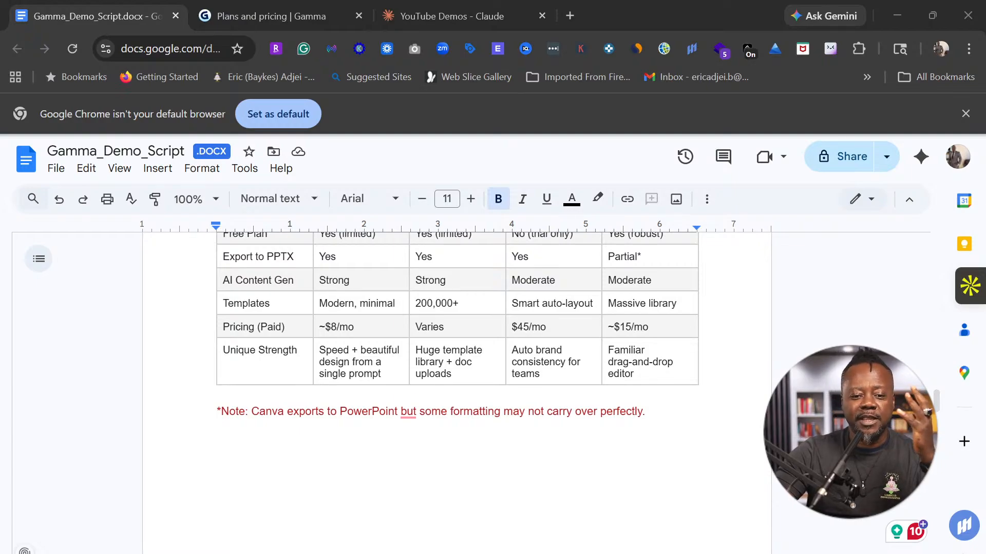
scroll(441, 382, up, 3)
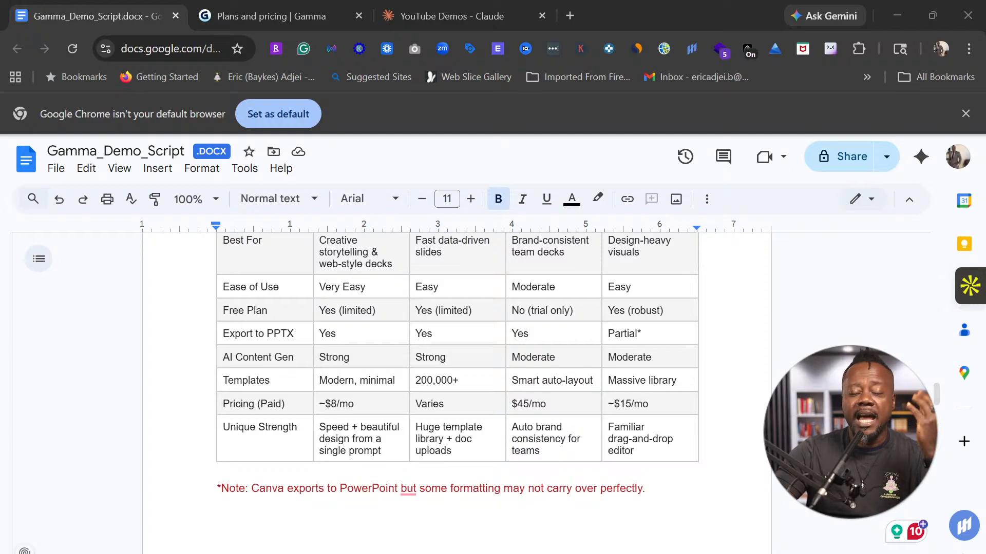
scroll(457, 349, up, 6)
scroll(457, 349, down, 9)
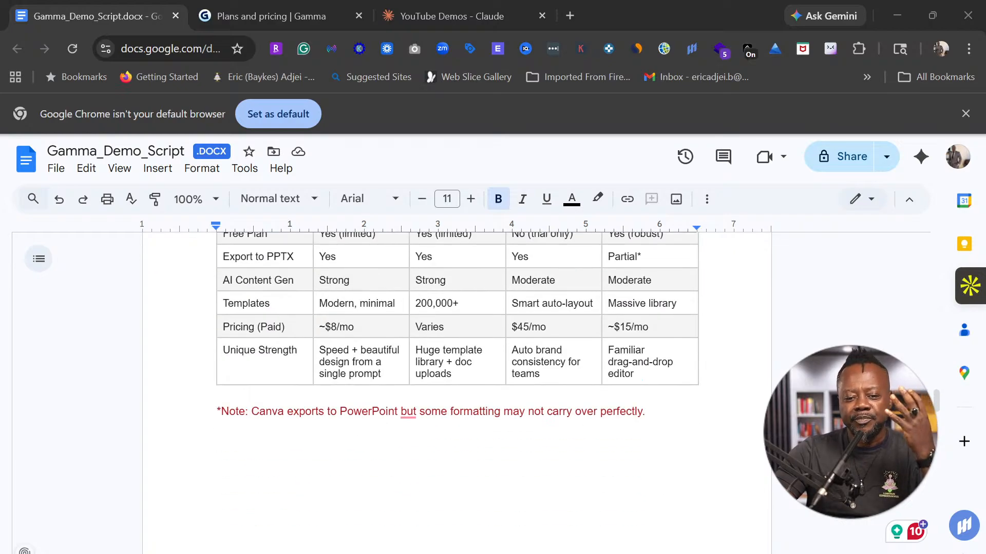
scroll(456, 349, up, 8)
scroll(457, 349, down, 9)
scroll(574, 293, down, 1)
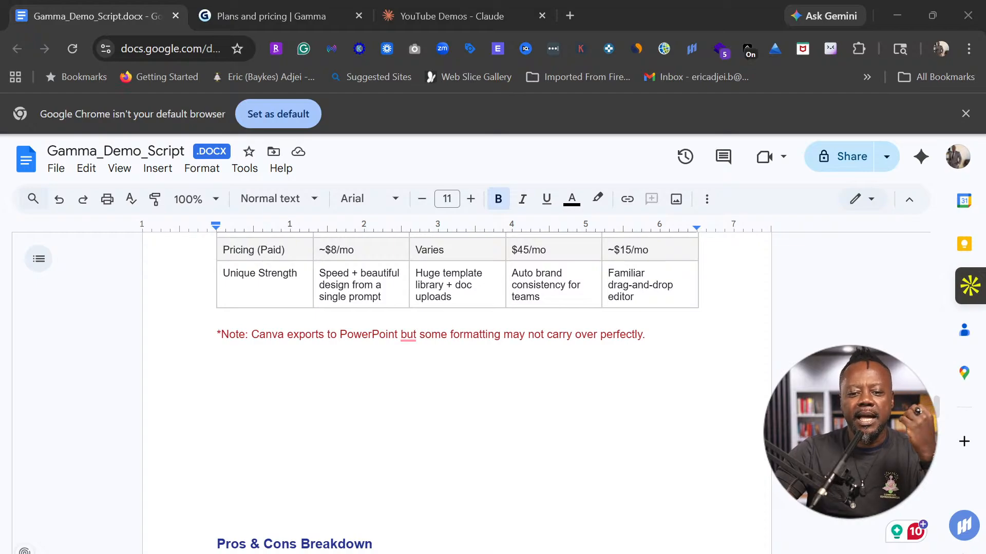
drag(637, 298, 614, 272)
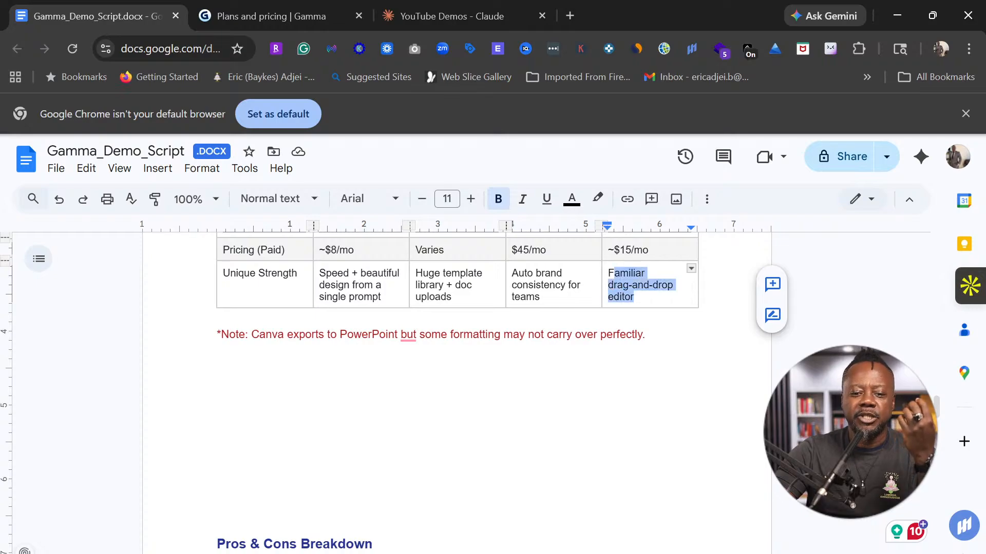
drag(611, 425, 611, 371)
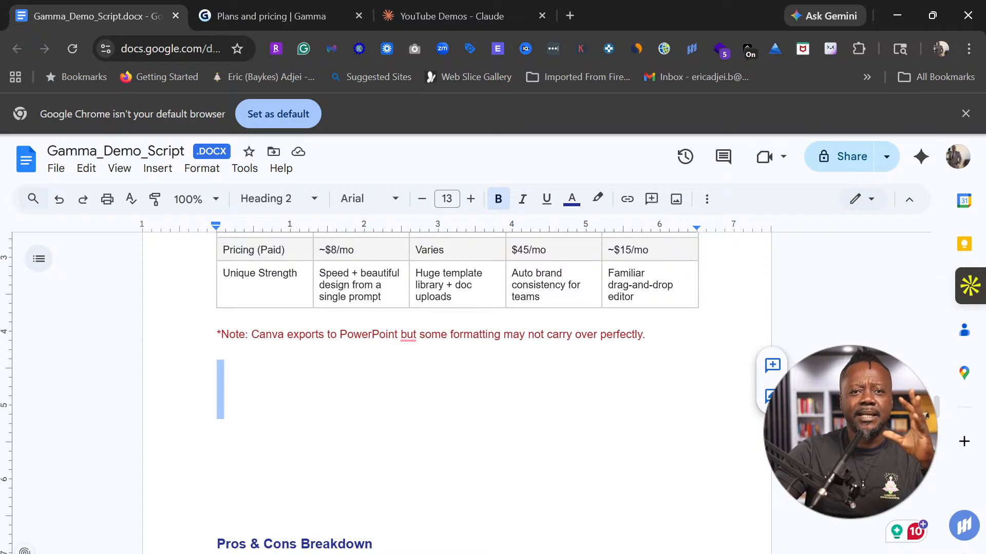
Read the Pros & Cons Breakdown for Gamma.ai, AiPPT.com, Beautiful.ai and Canva AI.
scroll(457, 391, down, 2)
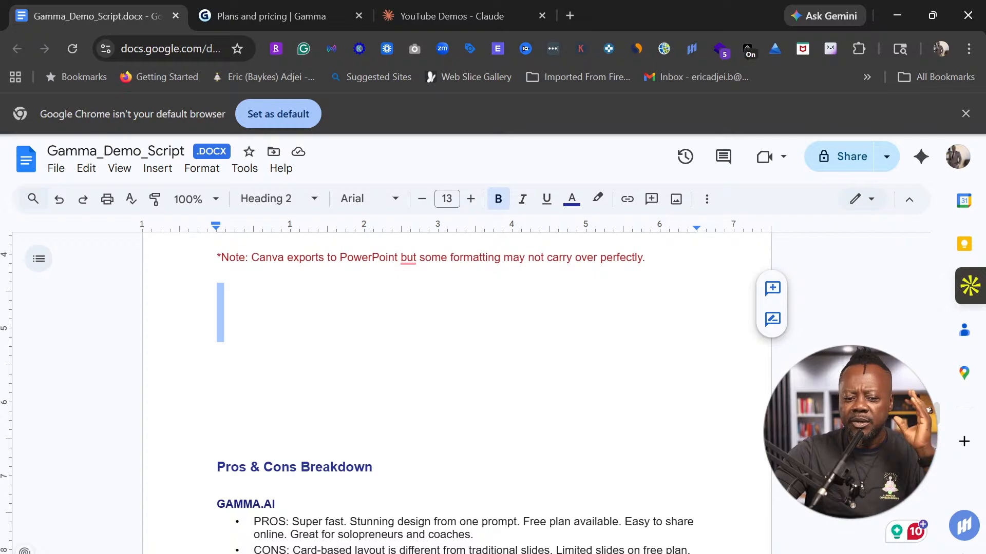
scroll(457, 391, down, 3)
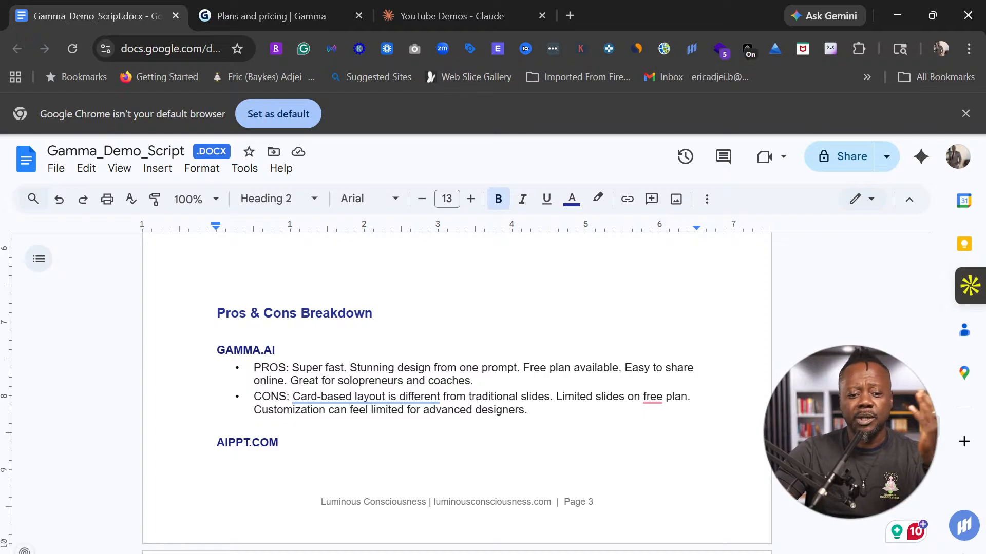
scroll(457, 390, down, 3)
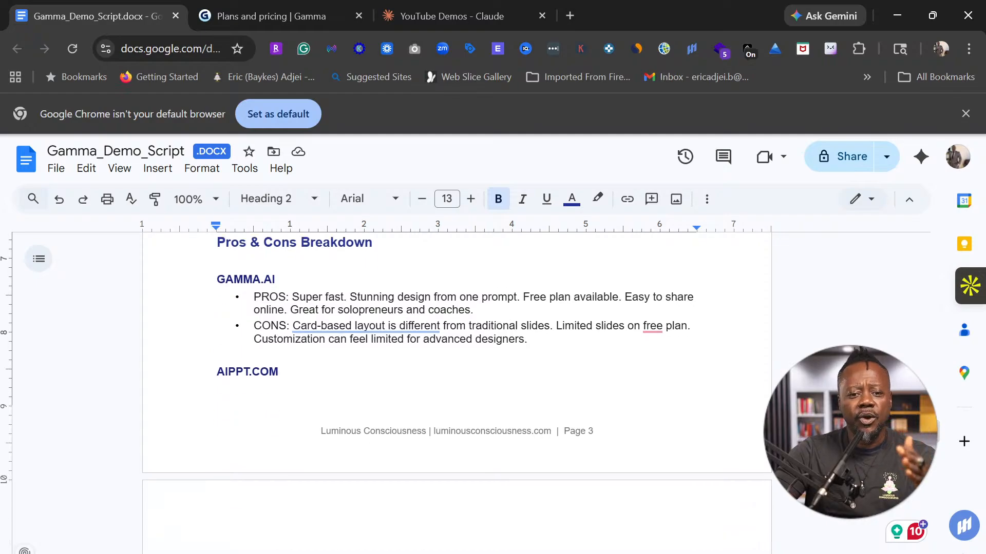
scroll(457, 349, down, 3)
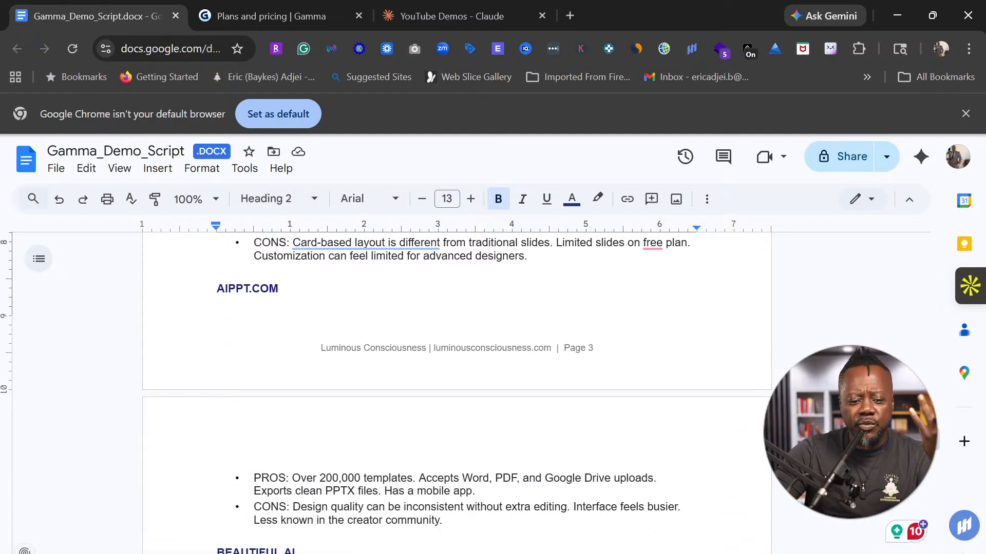
scroll(457, 390, up, 3)
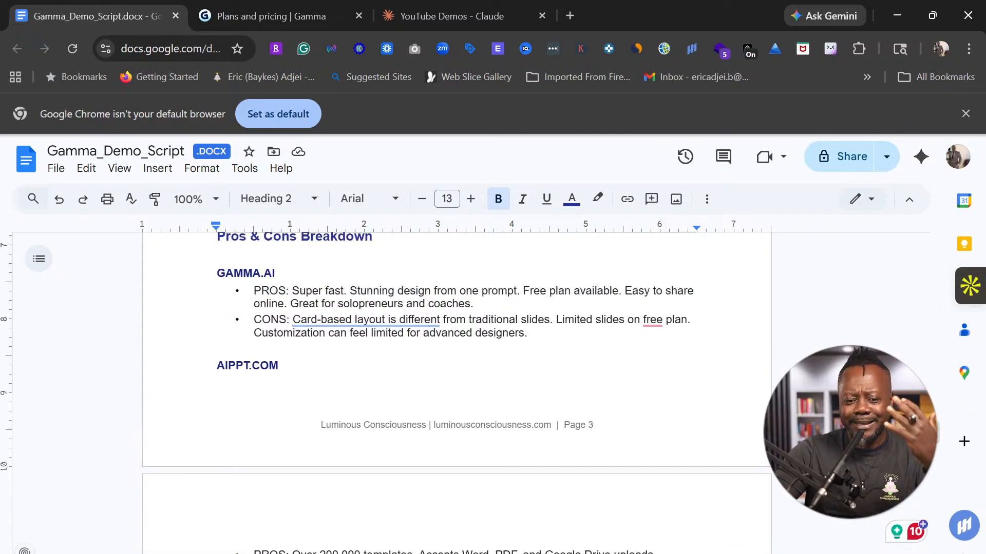
scroll(457, 349, up, 3)
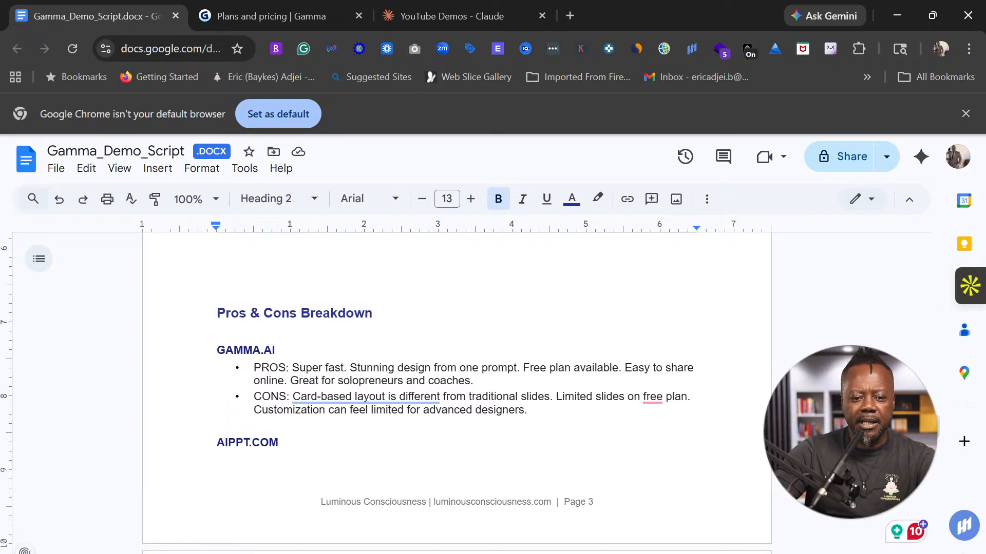
scroll(457, 349, down, 3)
scroll(457, 390, down, 12)
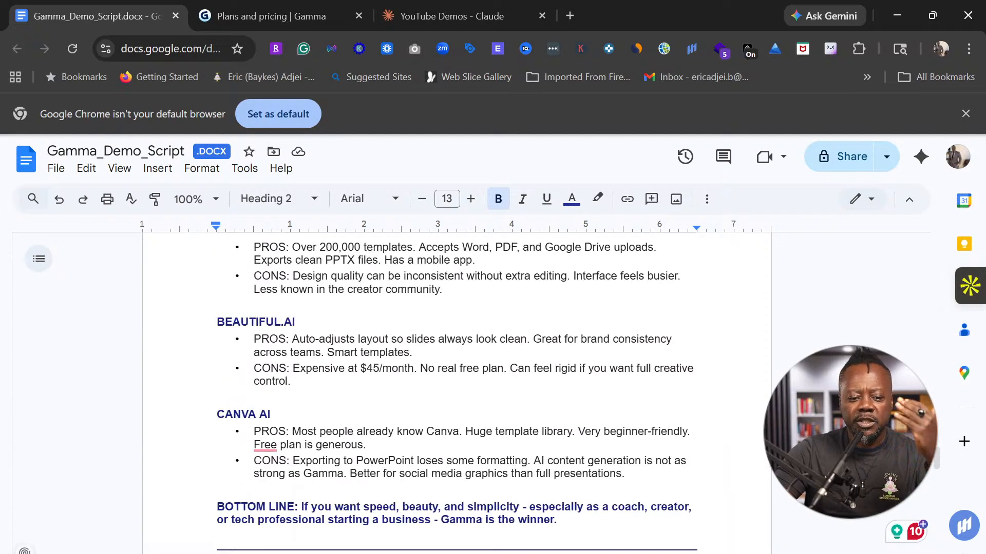
Review the bottom line of the comparison and the demo prompt under Section 3: Live Demo in Gamma.
scroll(457, 391, down, 6)
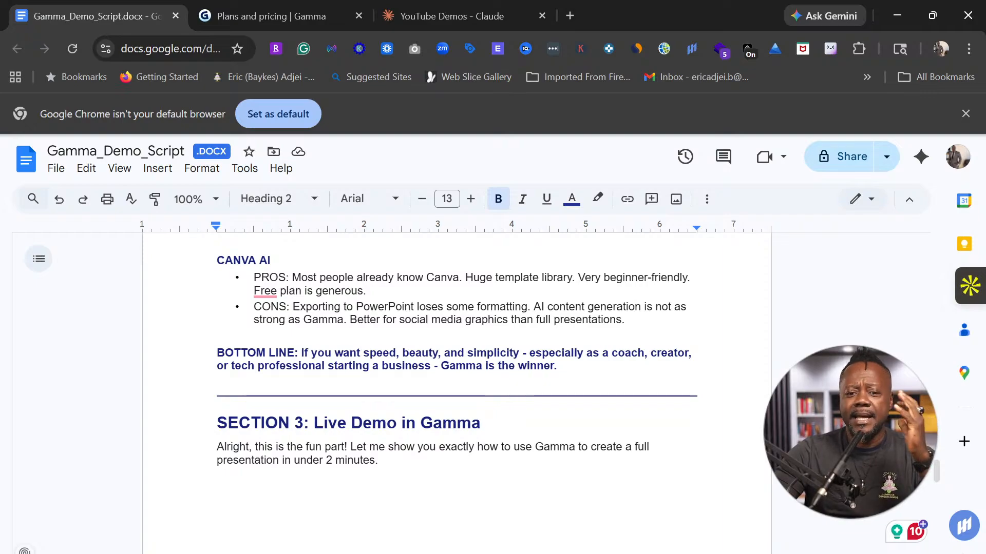
scroll(457, 391, down, 2)
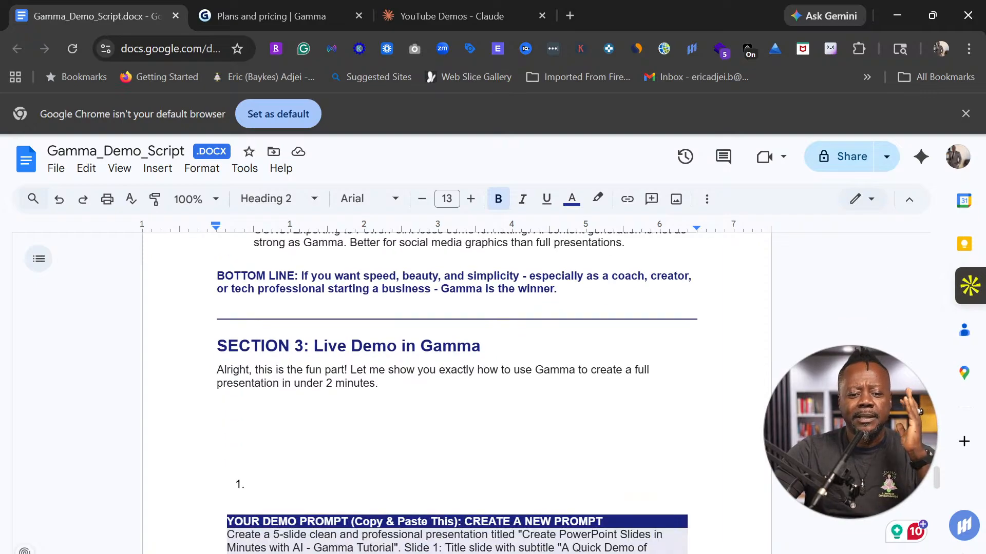
scroll(457, 390, down, 2)
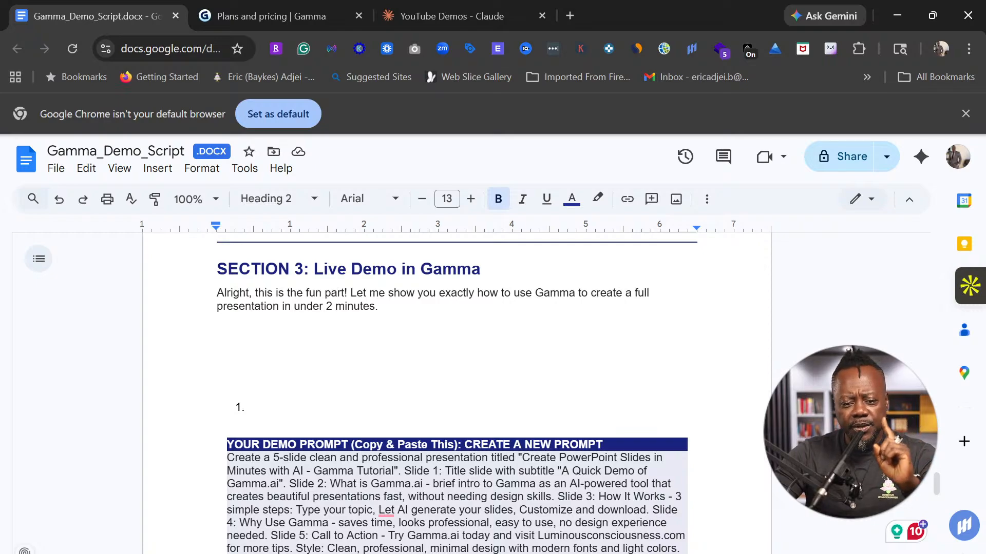
Switch to the Gamma pricing page and compare the Free, Plus and Pro plans, highlighting the Free plan's credits and supported content types.
click(276, 15)
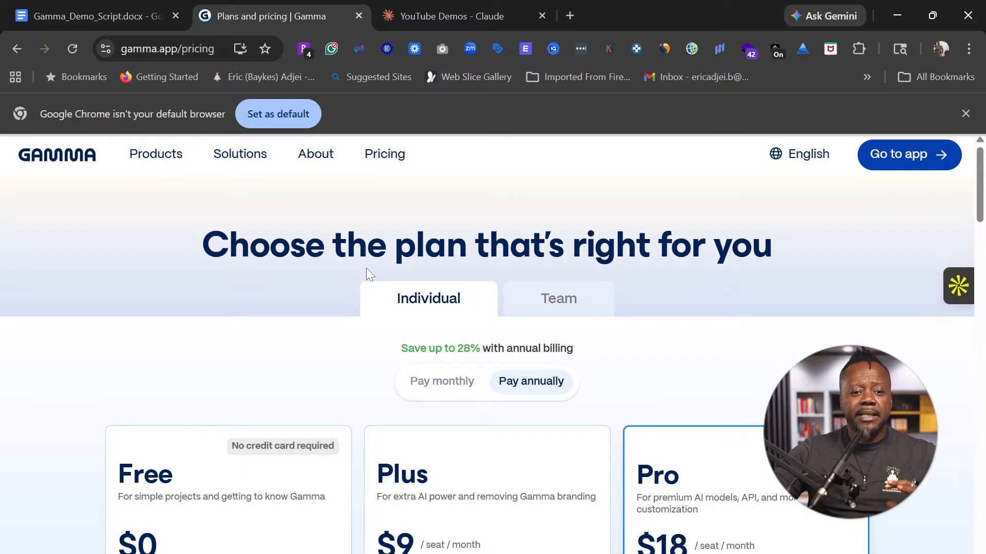
scroll(508, 354, down, 3)
scroll(388, 482, down, 3)
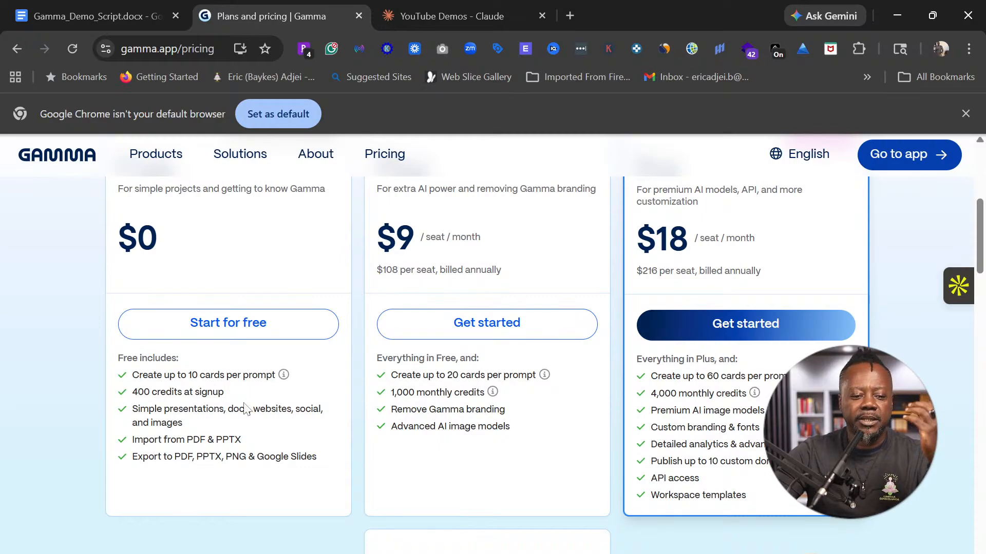
double_click(167, 392)
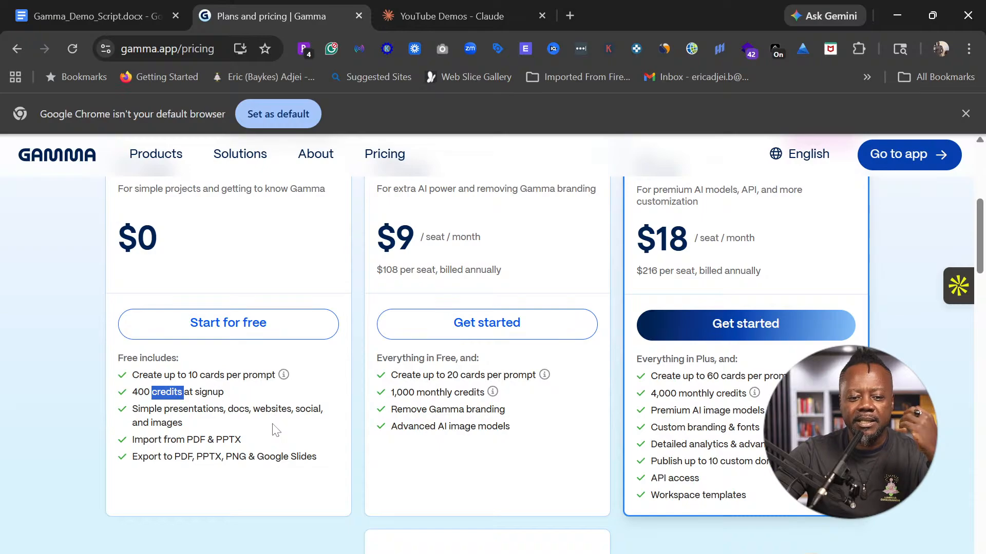
drag(182, 423, 133, 409)
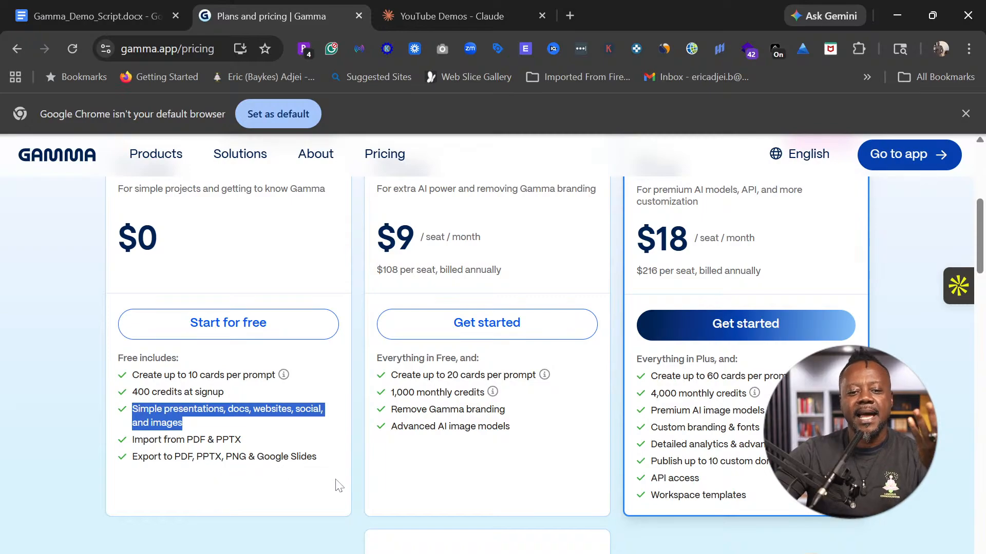
scroll(446, 484, up, 1)
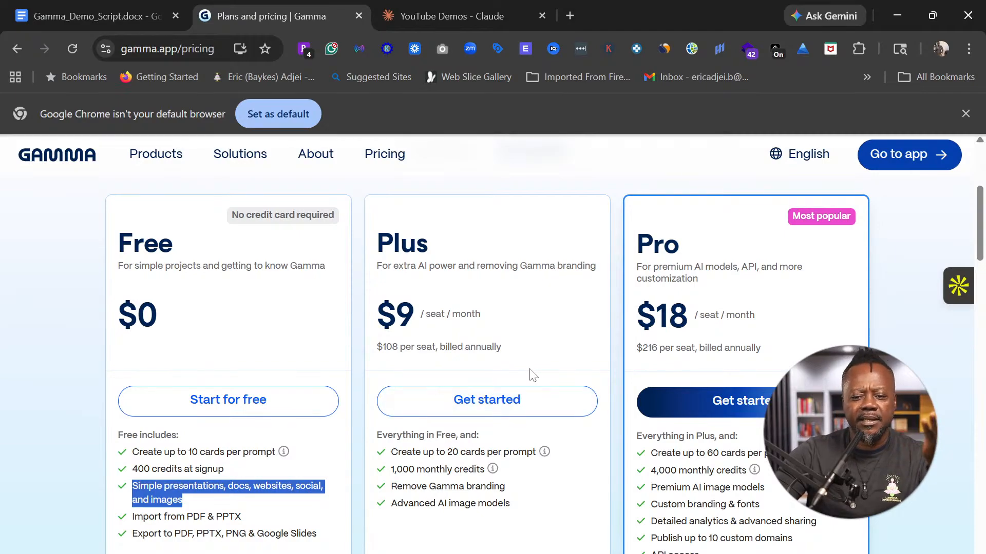
scroll(534, 375, down, 1)
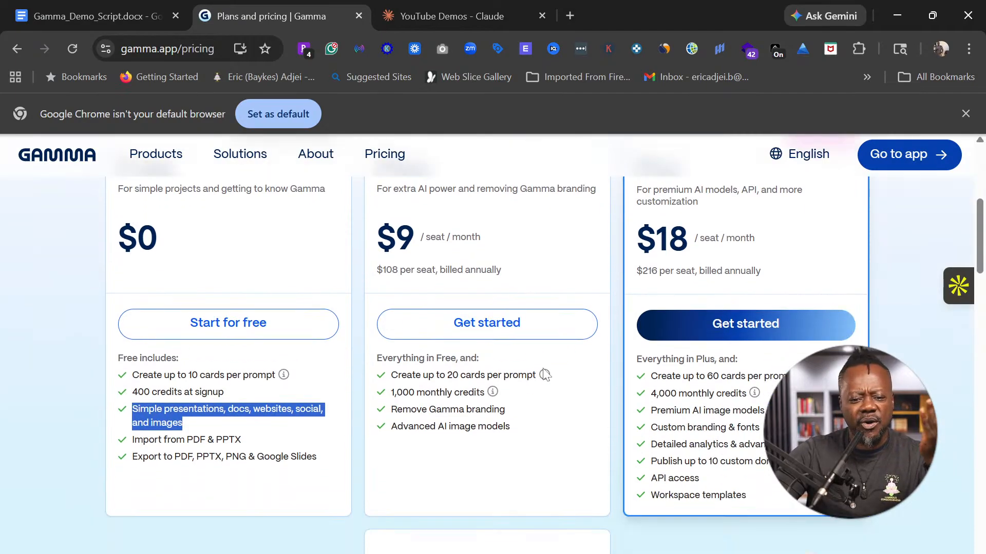
scroll(747, 362, up, 1)
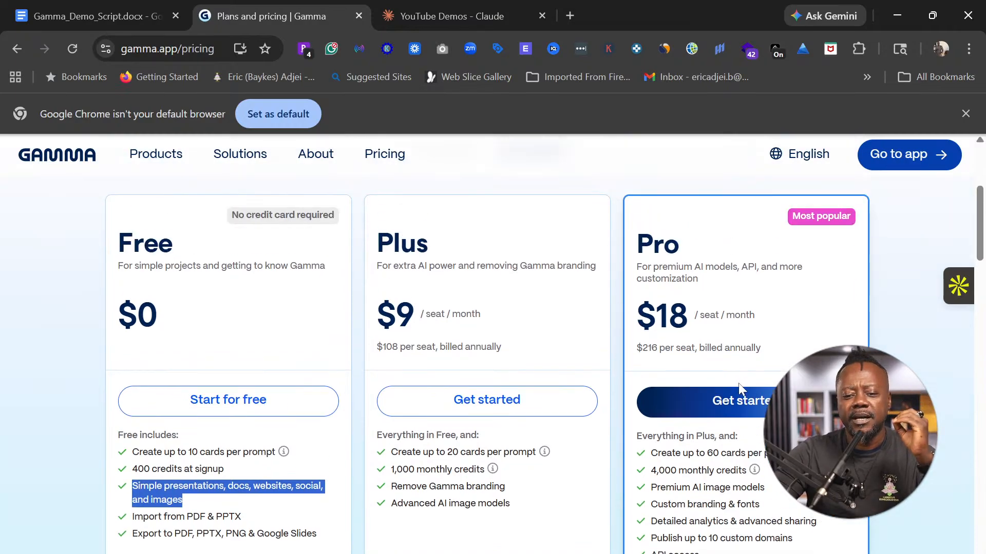
scroll(739, 383, down, 1)
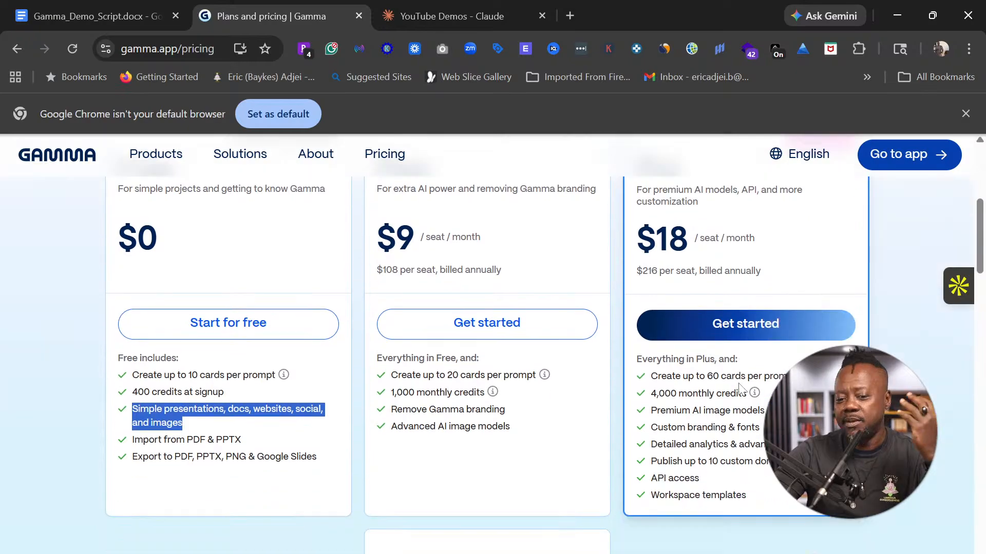
Review the Ultra plan on the Gamma pricing page and look over the site's Products and Solutions offerings.
scroll(739, 388, down, 3)
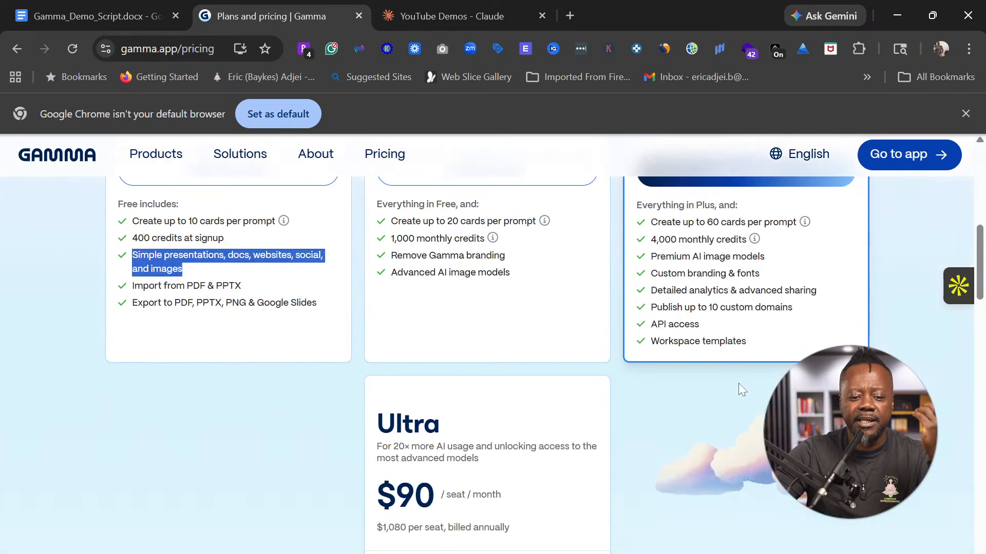
scroll(740, 386, down, 3)
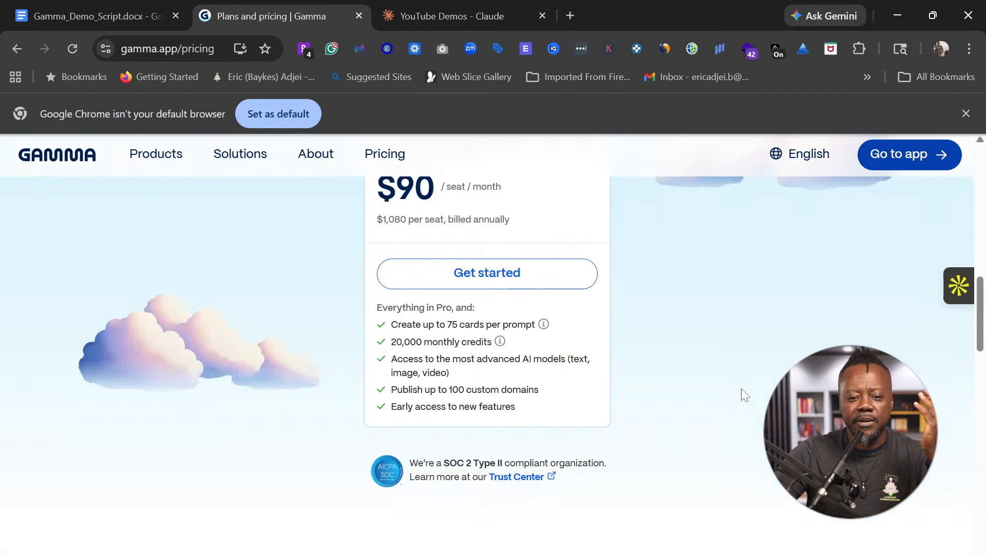
scroll(741, 389, up, 2)
scroll(741, 389, up, 9)
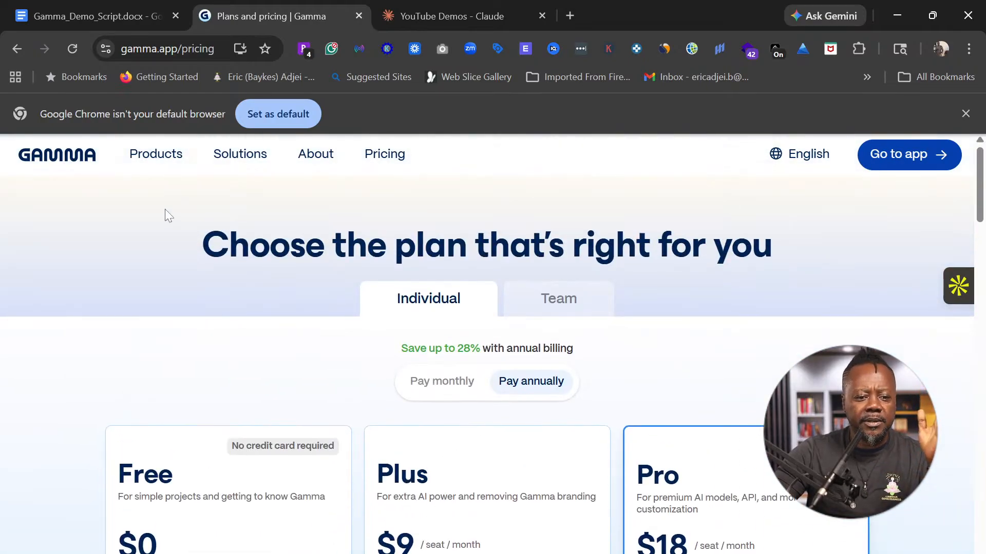
mouse_move(164, 161)
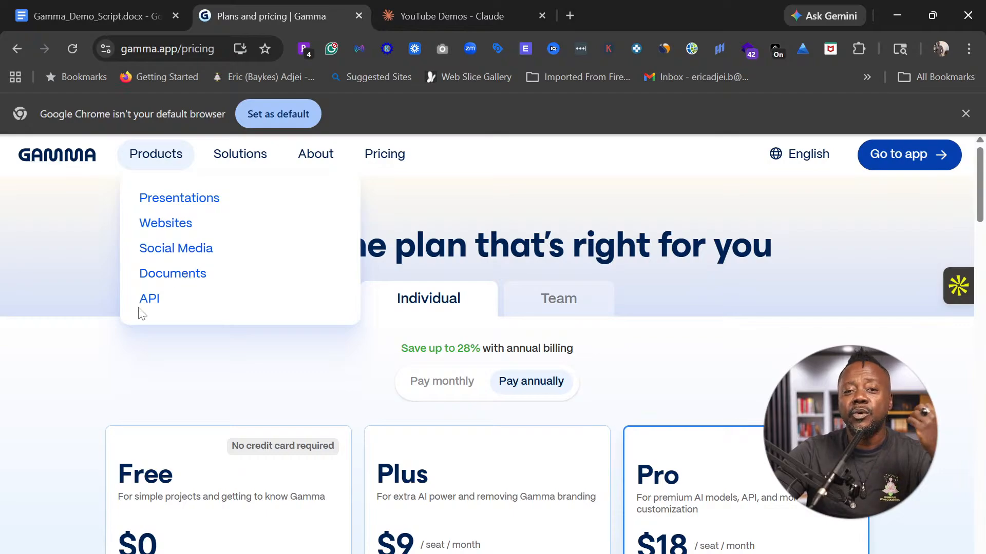
mouse_move(238, 159)
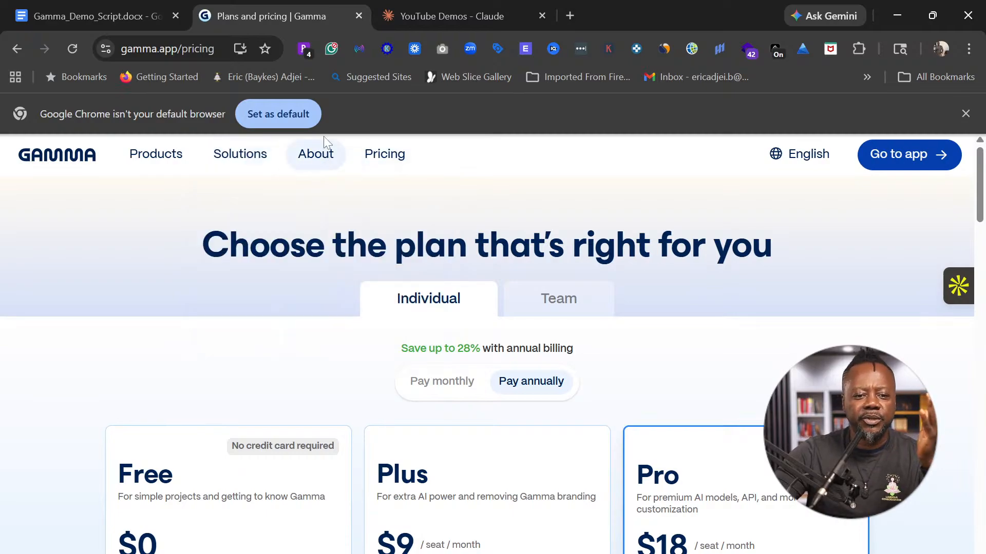
Shorten the pricing page address to gamma.app/ and load the Gamma workspace home.
click(188, 48)
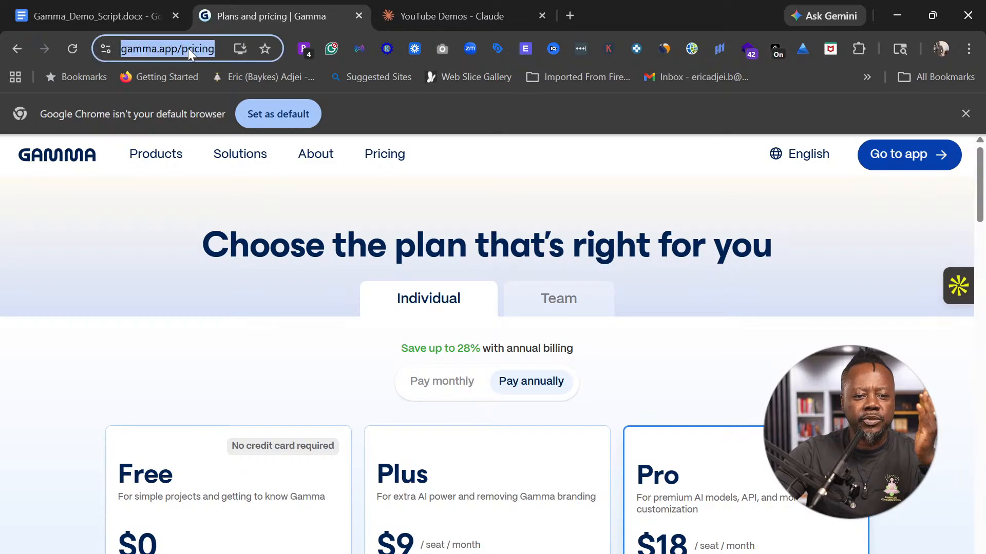
click(224, 49)
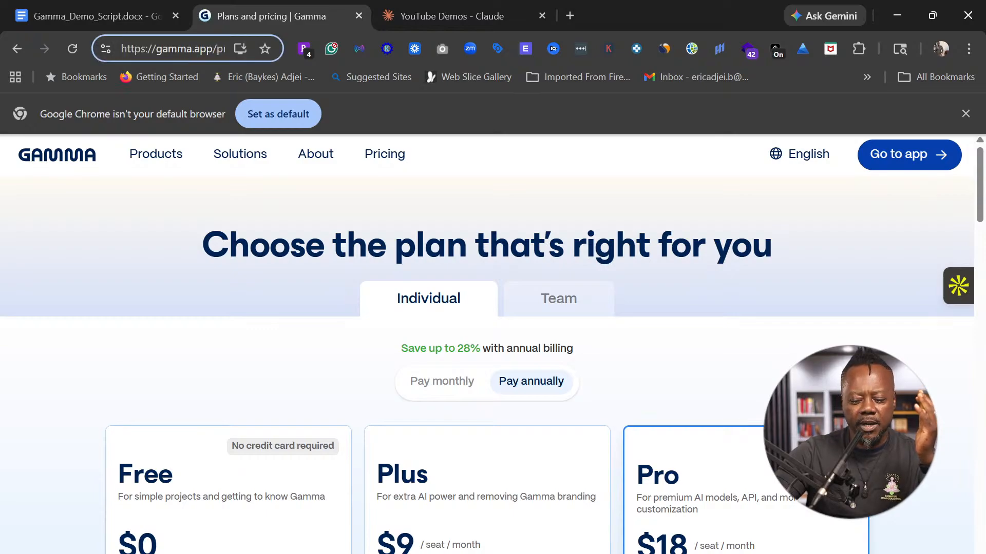
key(BackSpace)
key(BackSpace)
key(BackSpace)
key(BackSpace)
key(BackSpace)
key(BackSpace)
key(BackSpace)
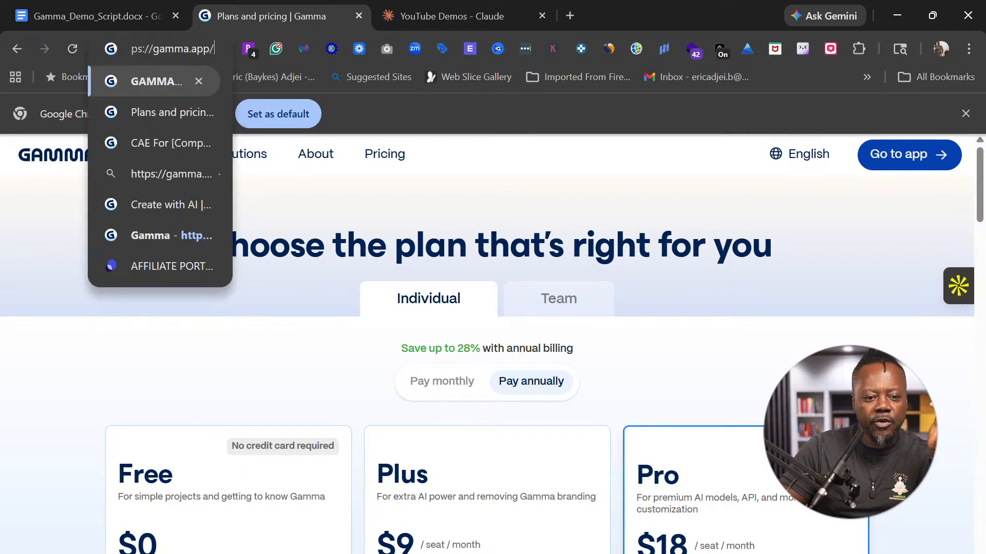
key(Return)
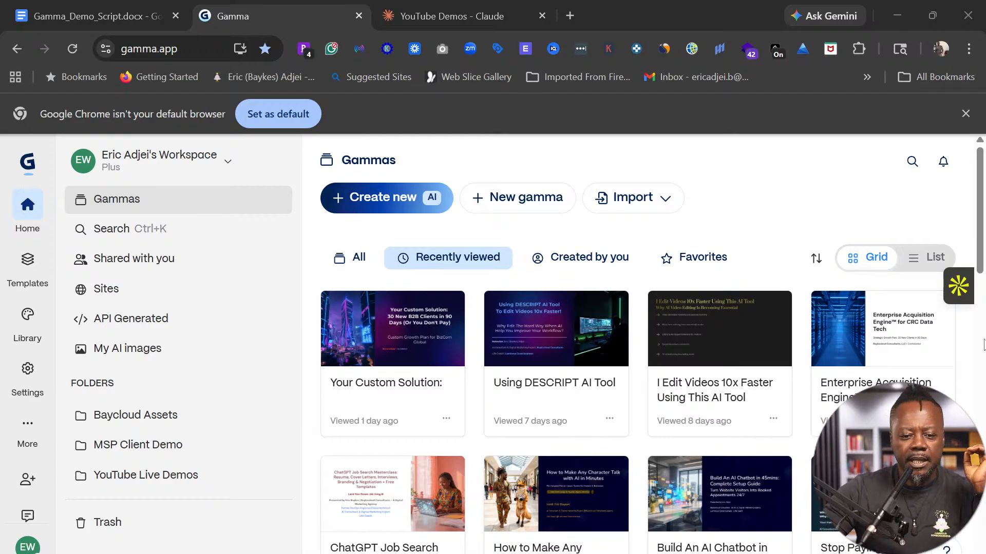
Browse the recently viewed gammas and preview the "Life Coaching: Unlocking Your Potential" presentation before returning to the workspace home.
scroll(742, 310, down, 8)
scroll(709, 384, down, 12)
scroll(709, 384, up, 20)
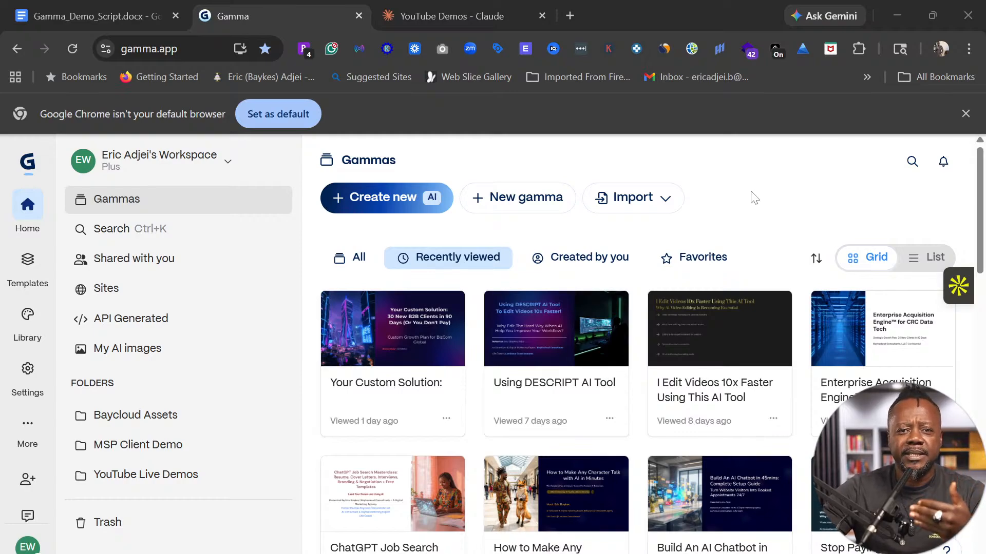
scroll(678, 354, down, 3)
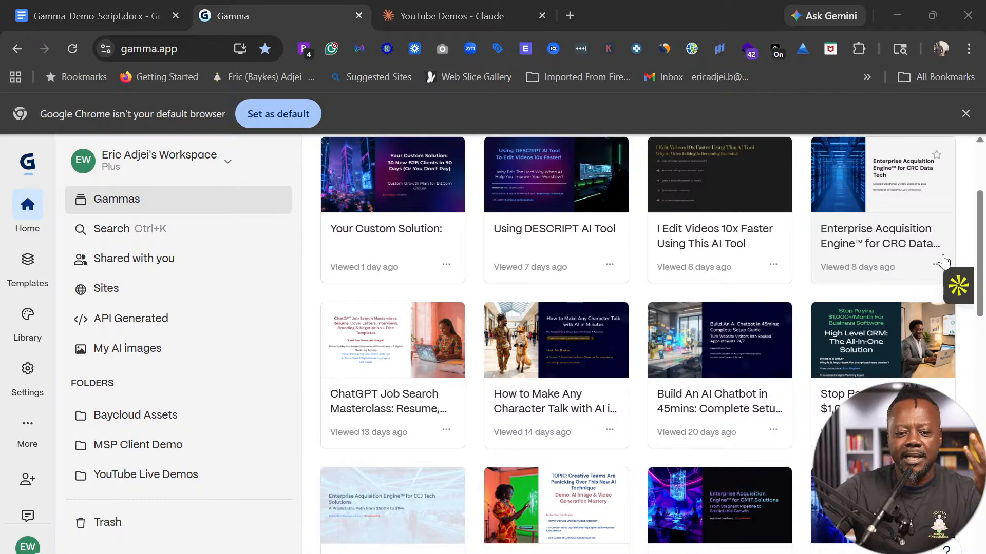
scroll(554, 454, down, 1)
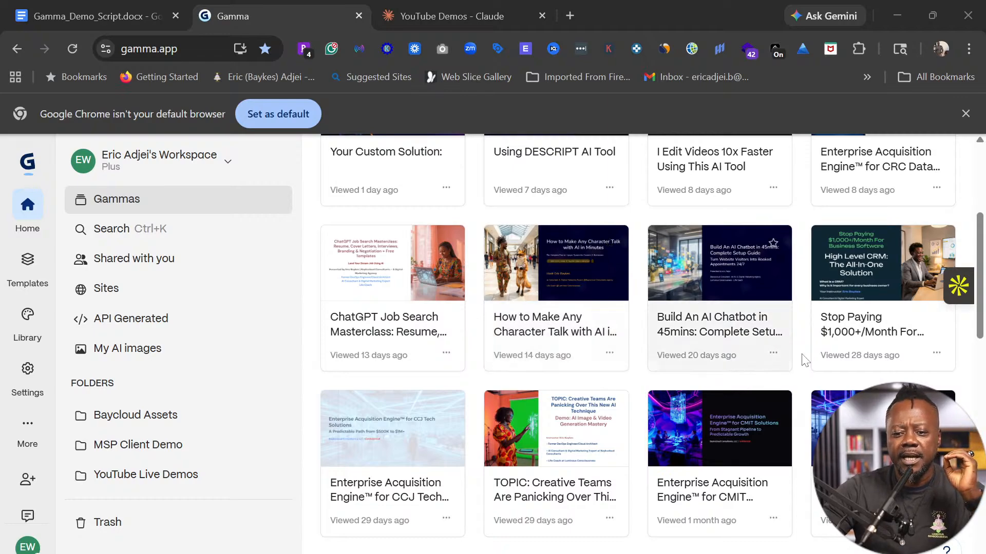
scroll(792, 358, down, 3)
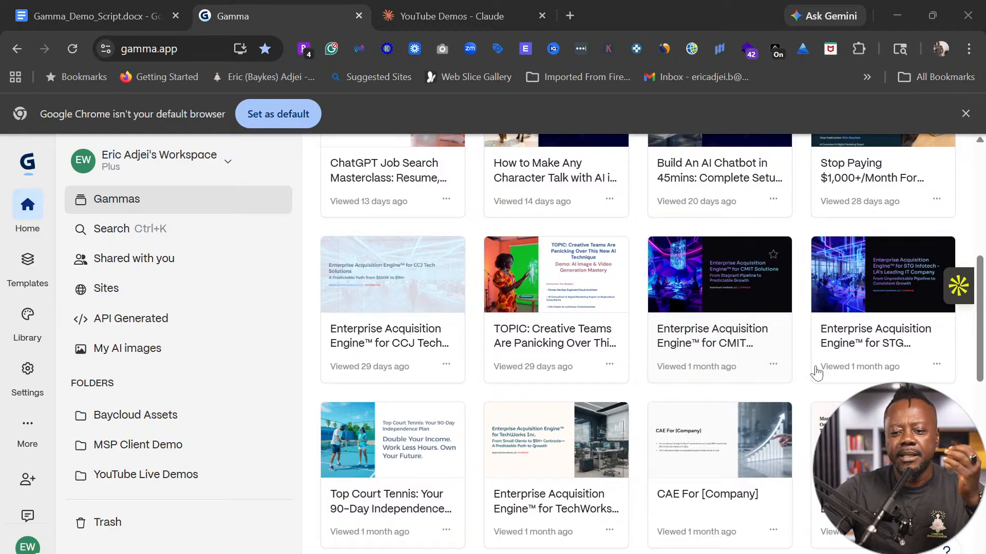
scroll(621, 365, down, 3)
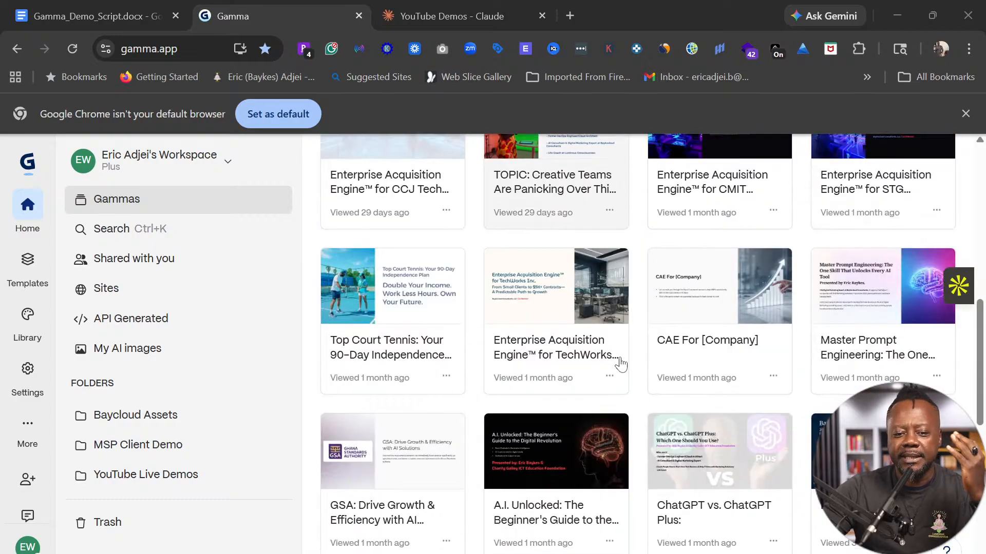
scroll(621, 364, down, 4)
scroll(621, 371, down, 5)
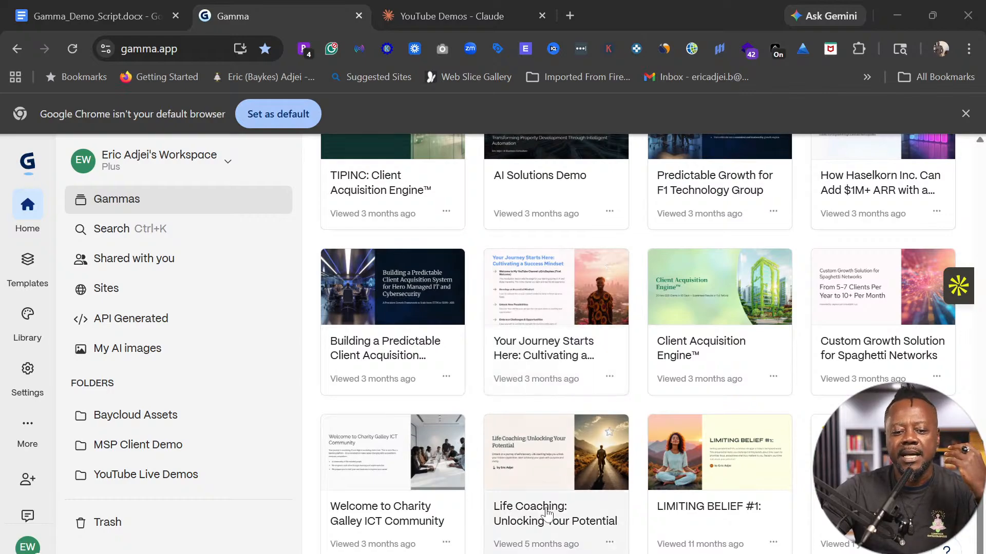
click(535, 489)
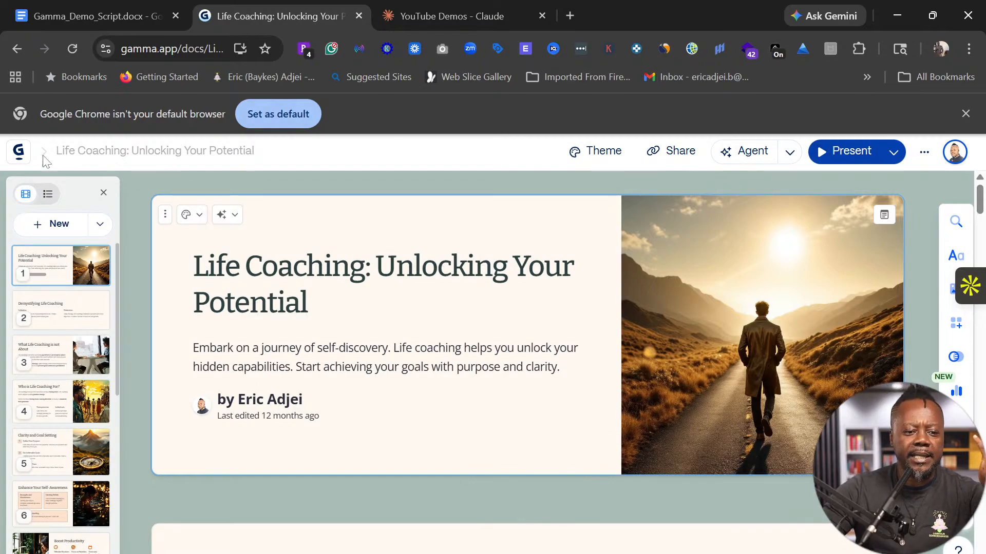
click(11, 151)
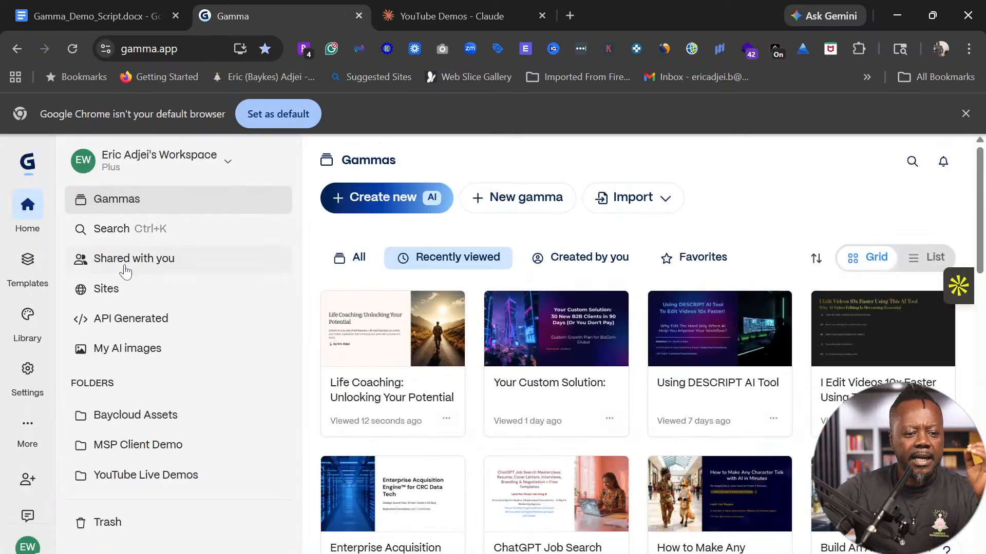
Look over the custom Templates page and the Themes page of the Library.
click(25, 272)
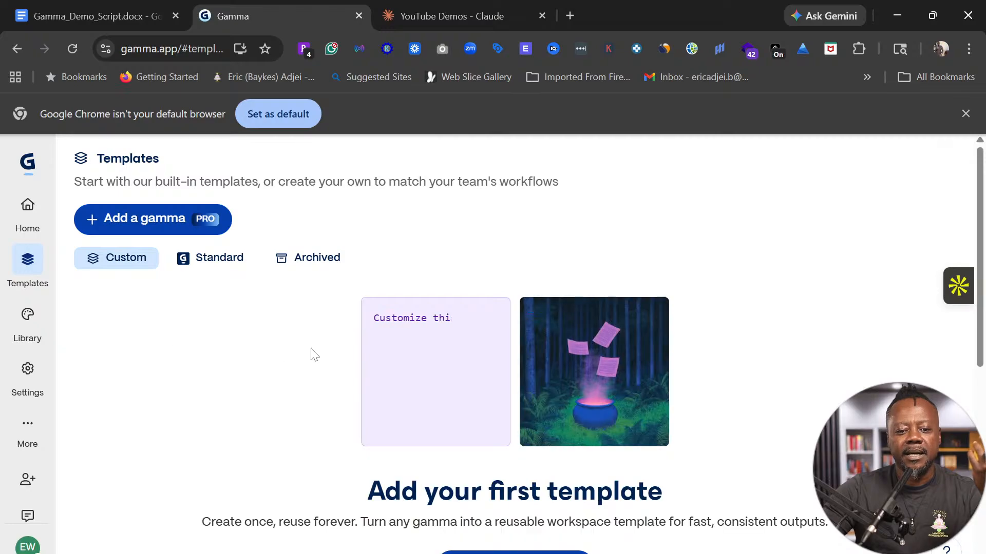
scroll(676, 418, down, 4)
scroll(676, 418, up, 4)
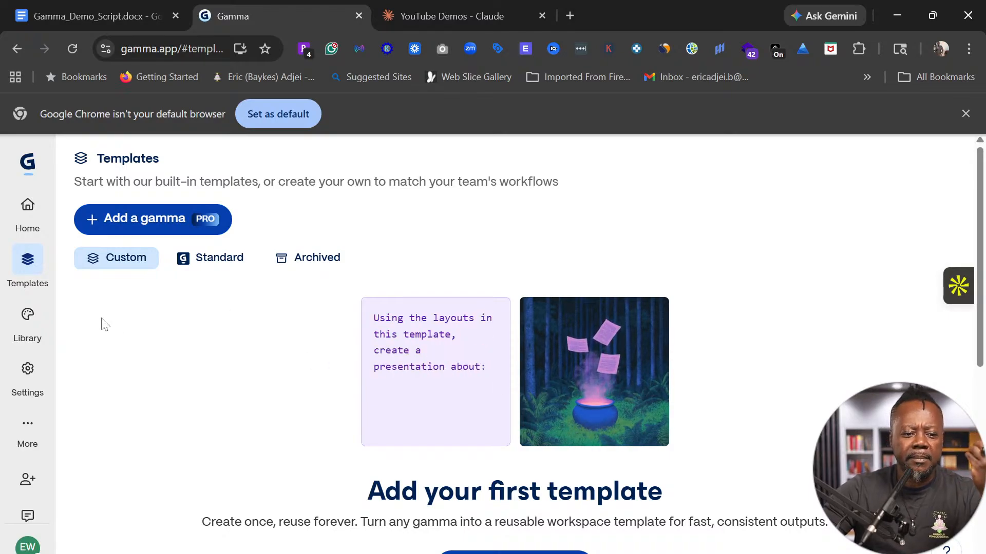
click(33, 329)
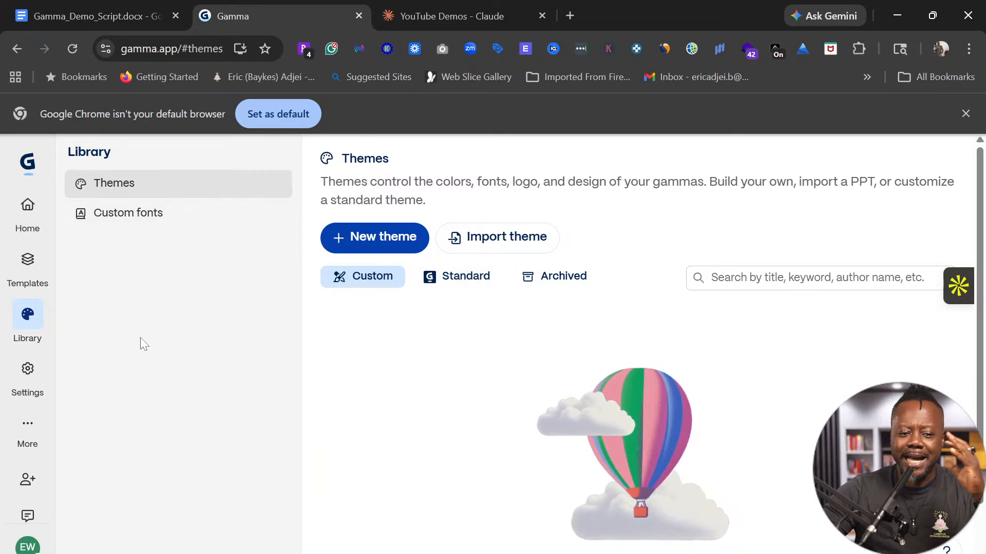
Review the workspace's Overview, Members and Workspace defaults settings, along with the additional Gamma resource links and account options.
click(36, 386)
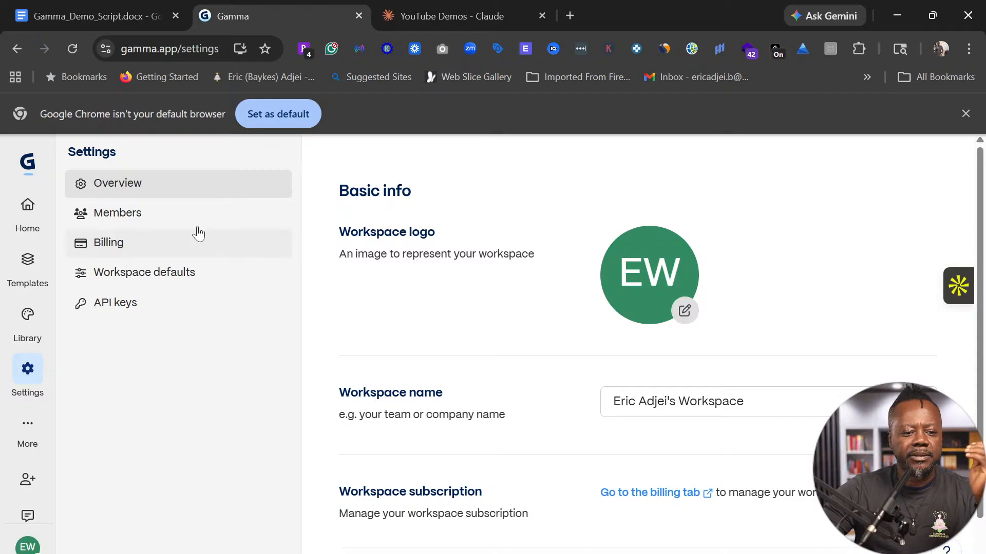
click(136, 219)
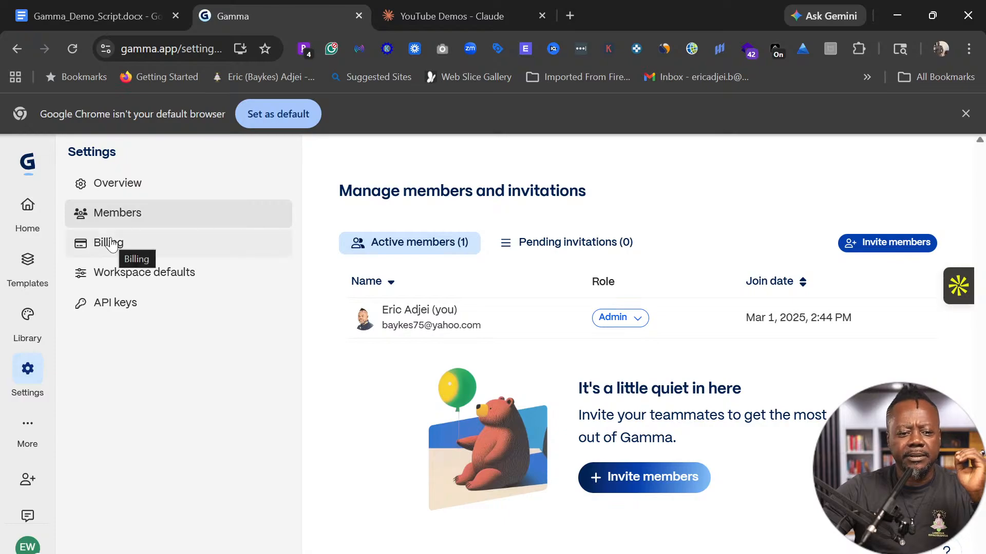
click(106, 276)
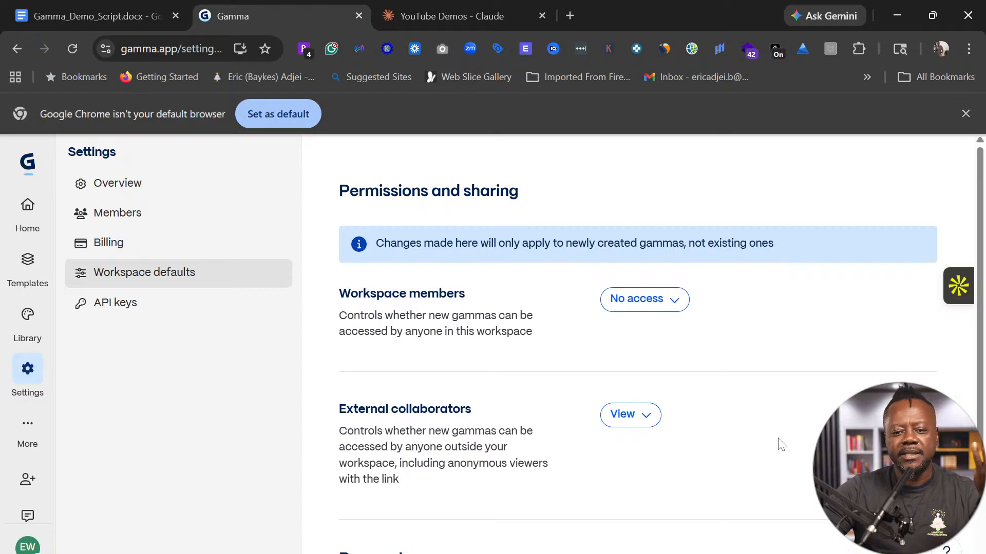
scroll(770, 431, down, 2)
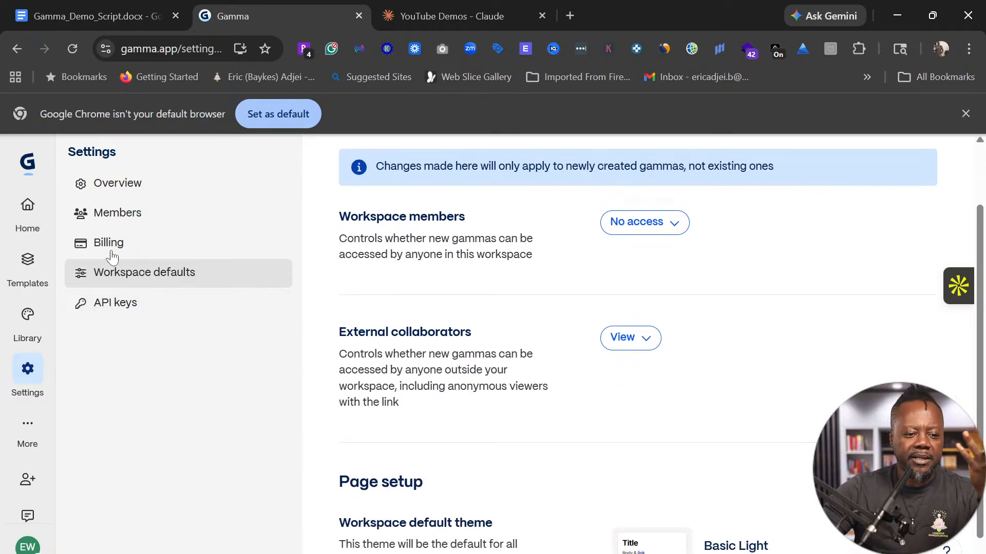
click(22, 435)
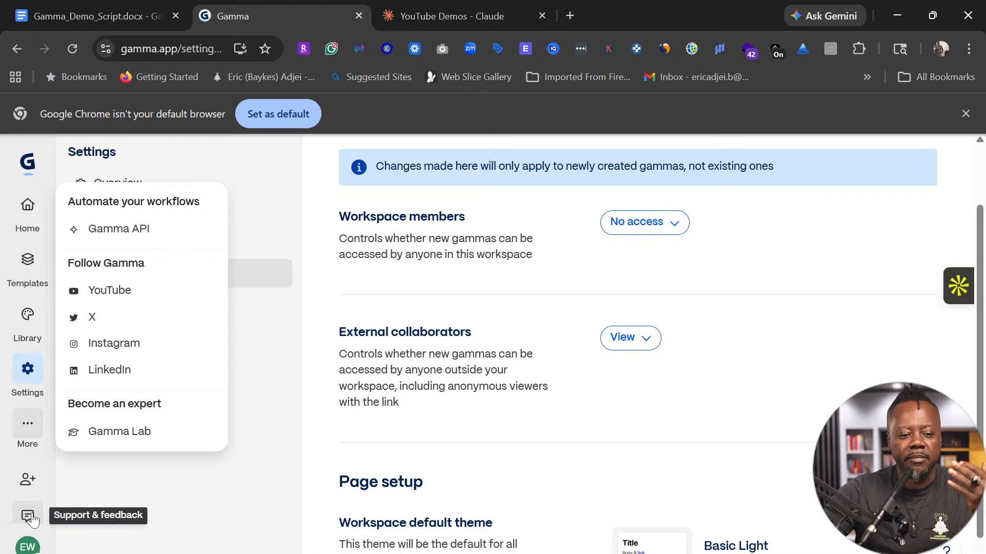
click(28, 548)
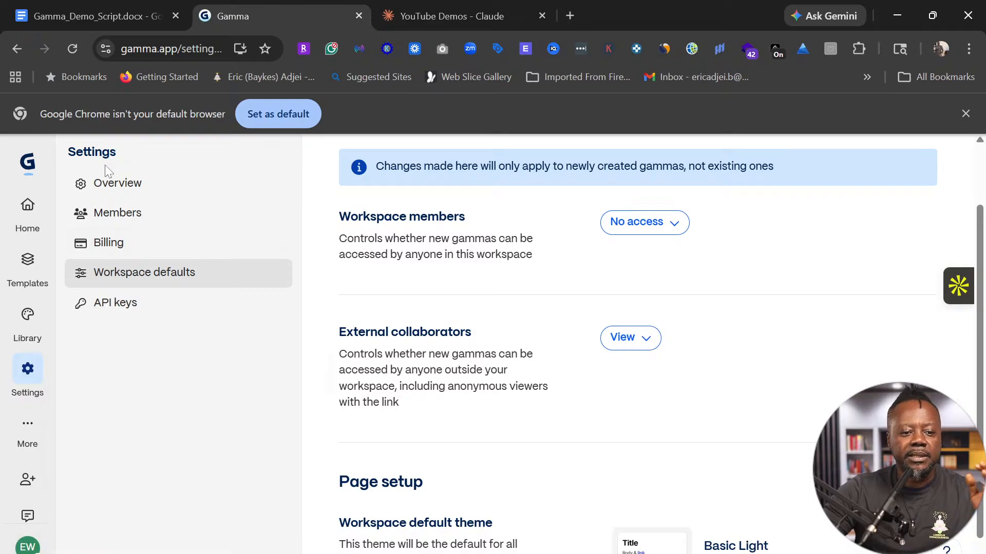
Switch to the Gamma_Demo_Script document and review the demo prompt under Section 3: Live Demo in Gamma.
click(98, 8)
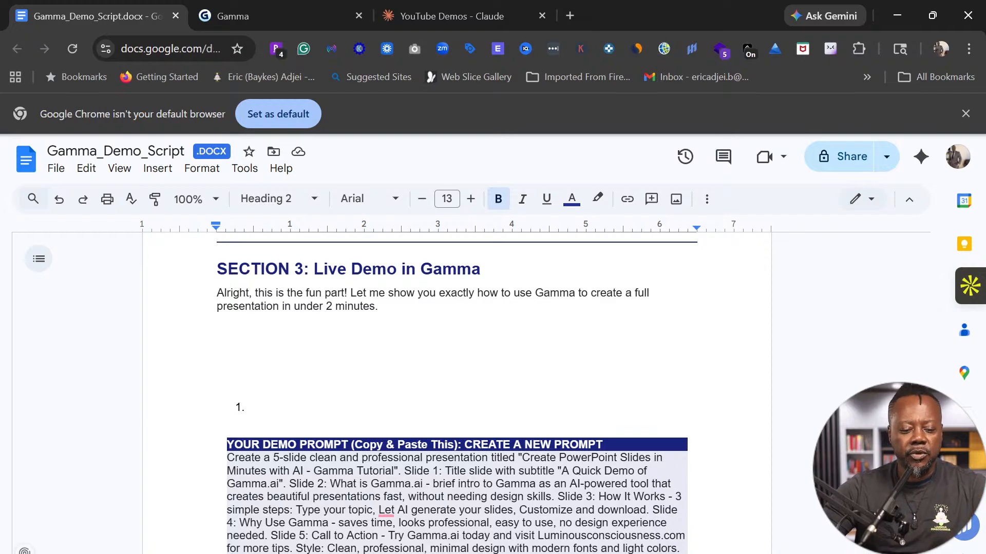
scroll(457, 395, down, 8)
scroll(457, 395, up, 8)
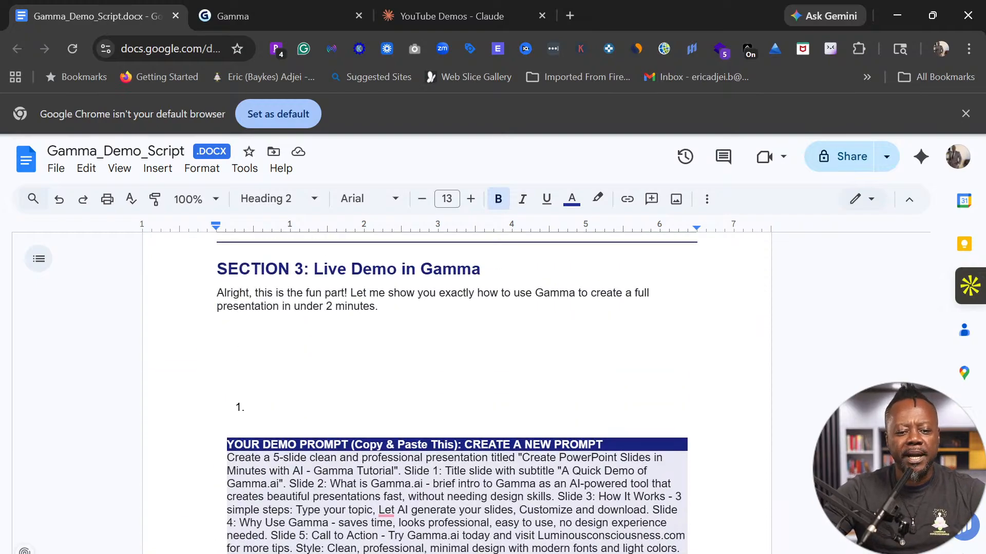
click(431, 471)
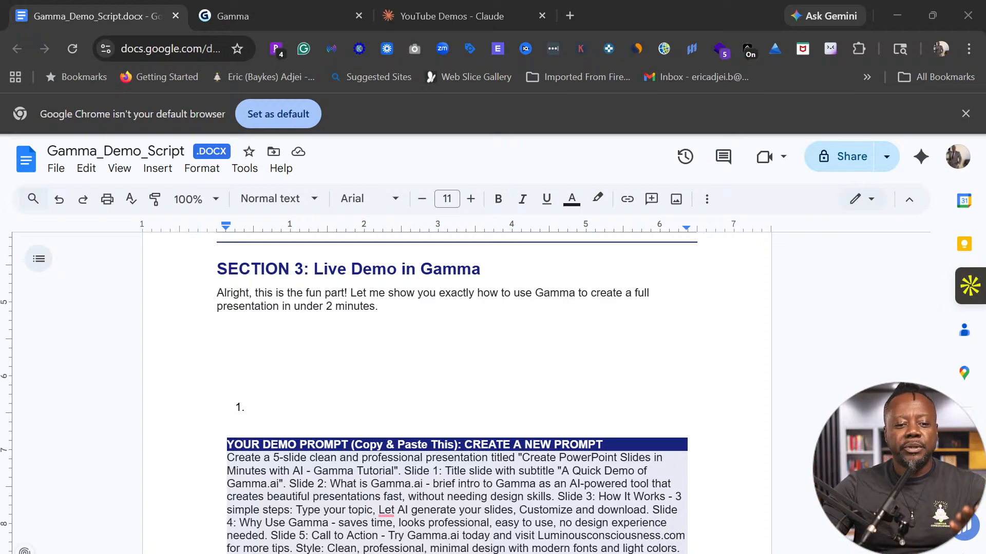
Look back through the demo script to its title and introduction, and return to the Gamma workspace.
scroll(457, 391, up, 20)
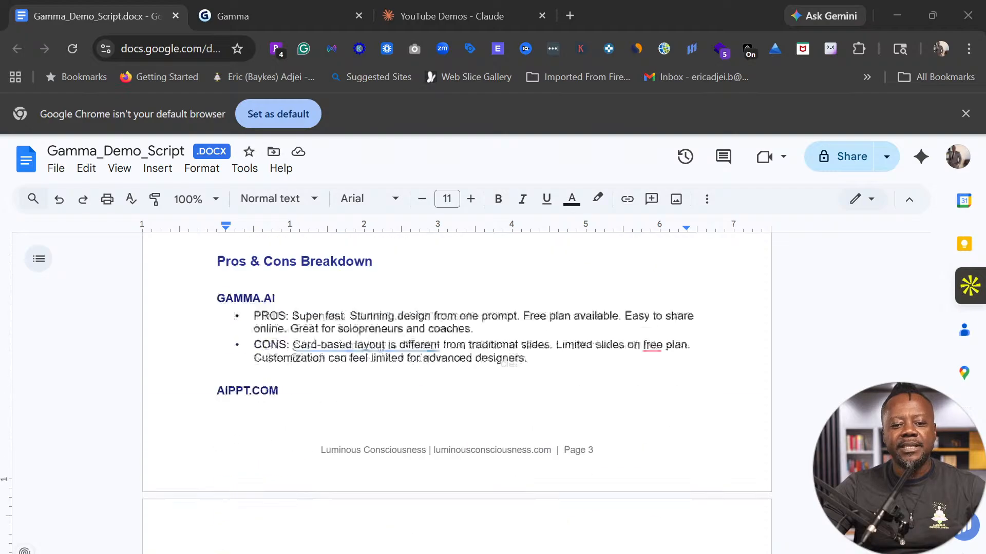
scroll(457, 390, up, 15)
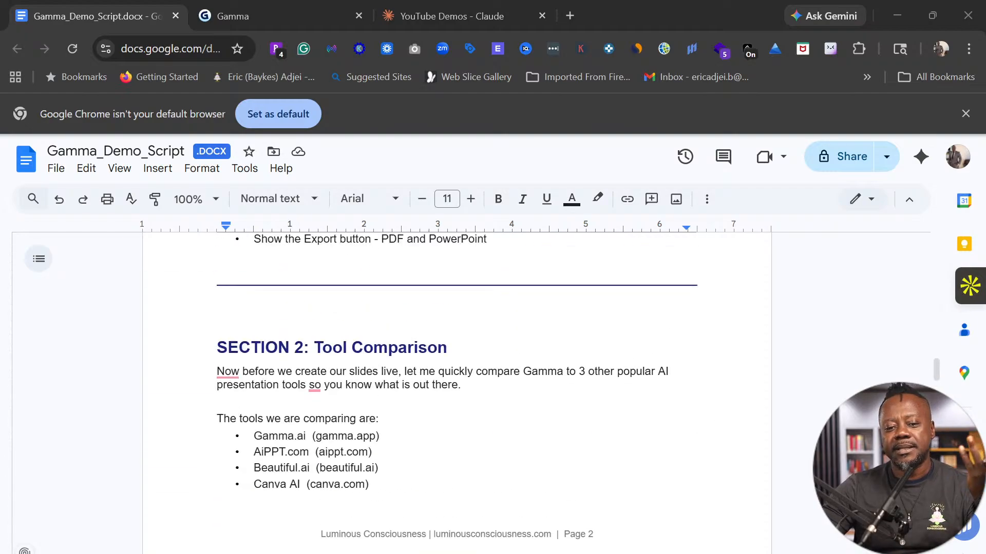
scroll(456, 390, up, 15)
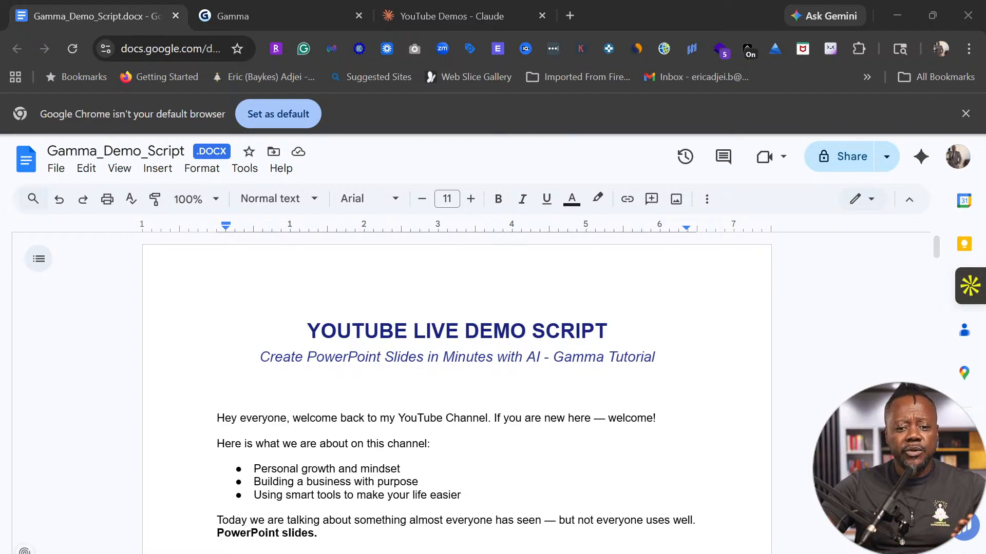
double_click(434, 448)
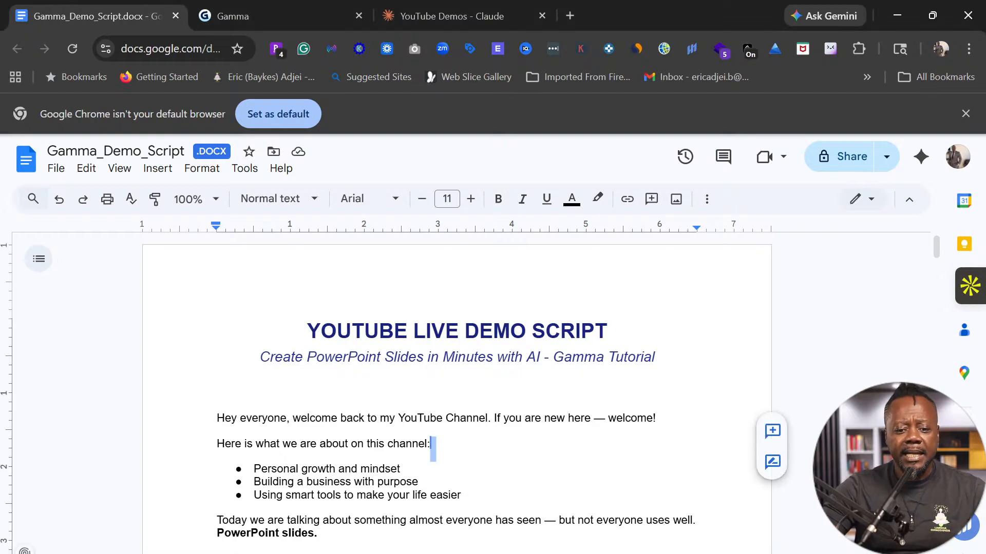
click(431, 444)
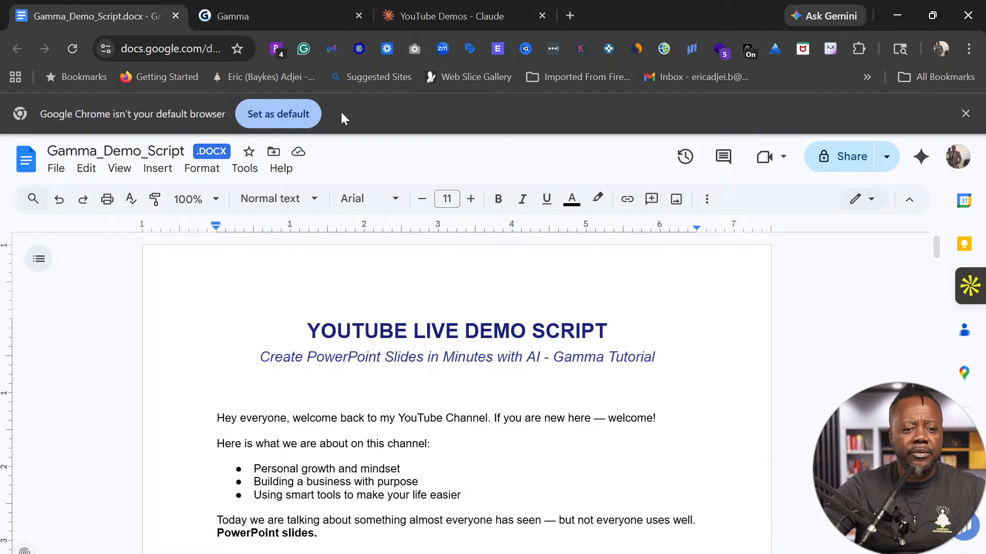
click(251, 13)
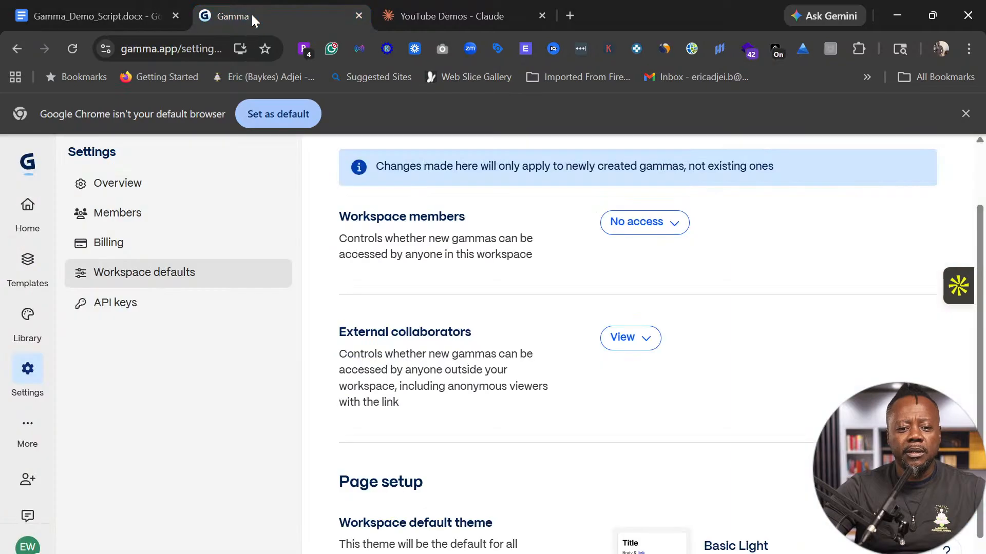
Open the Gamma workspace home and look over the AI import and Plain import options.
click(24, 219)
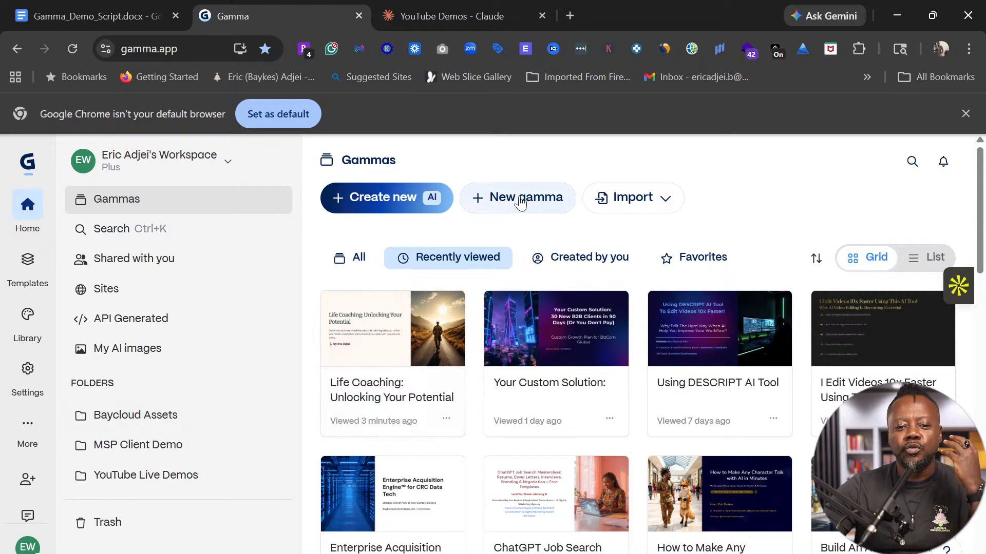
click(659, 203)
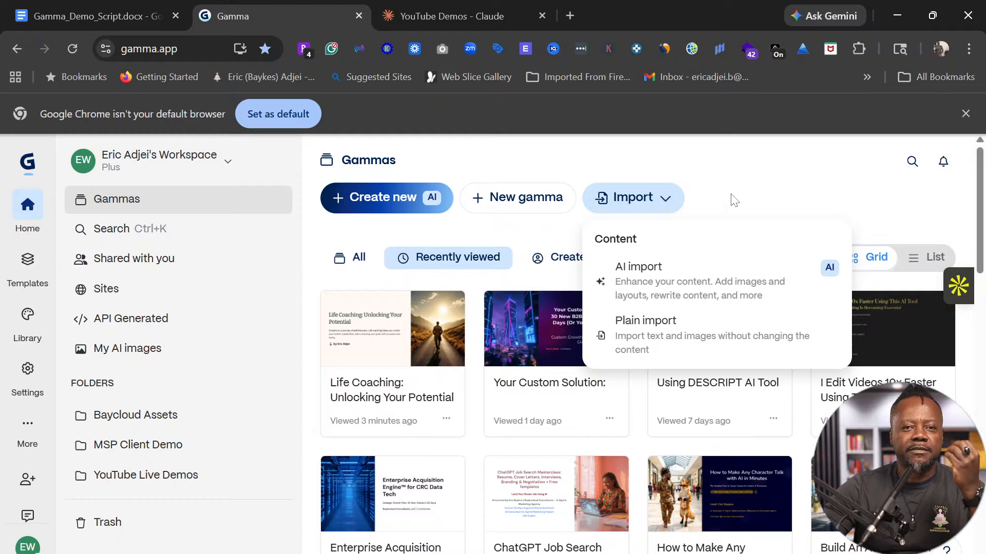
click(737, 175)
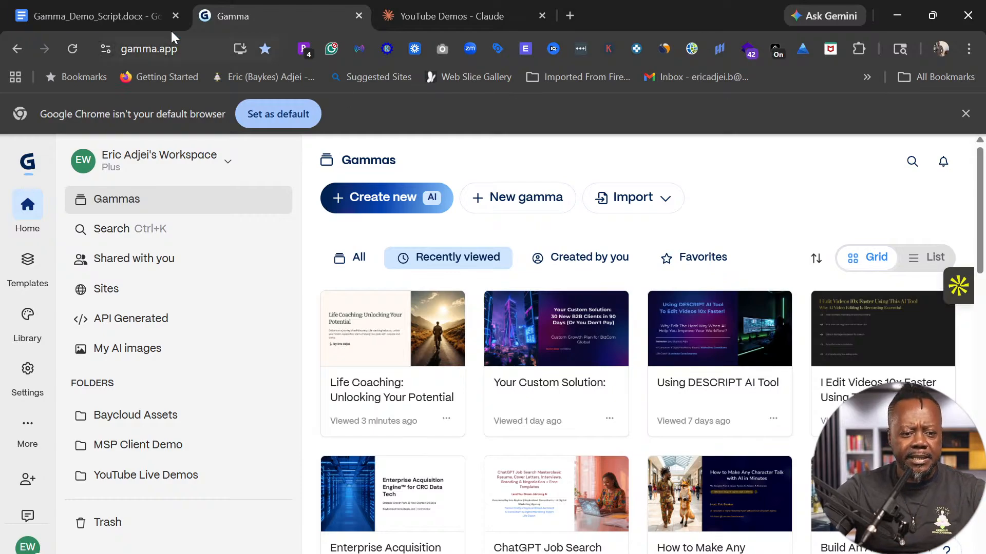
Switch to the Gamma_Demo_Script document and review it from the title through the demo prompt to the closing recap and links.
click(80, 9)
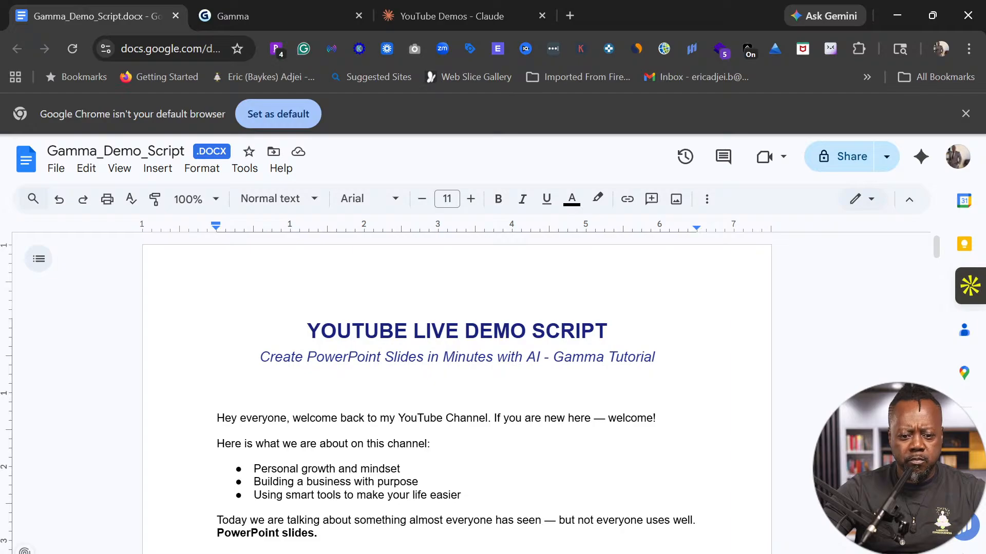
scroll(457, 391, down, 5)
scroll(457, 390, up, 5)
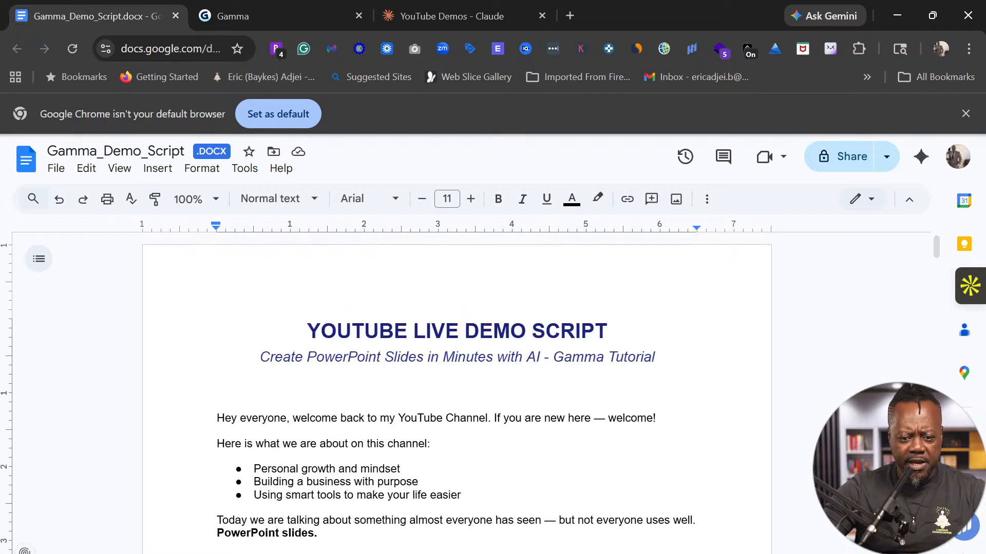
scroll(457, 390, down, 20)
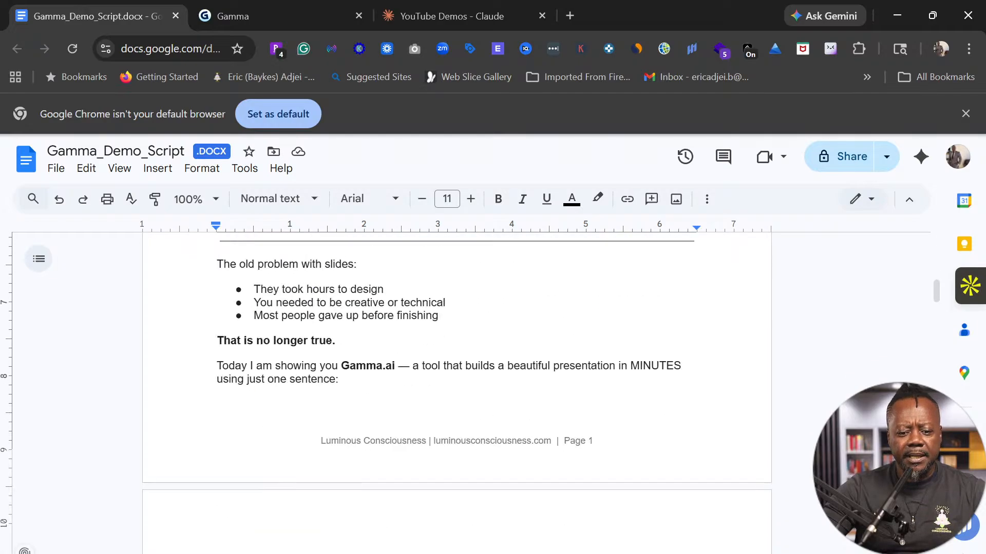
scroll(456, 390, down, 20)
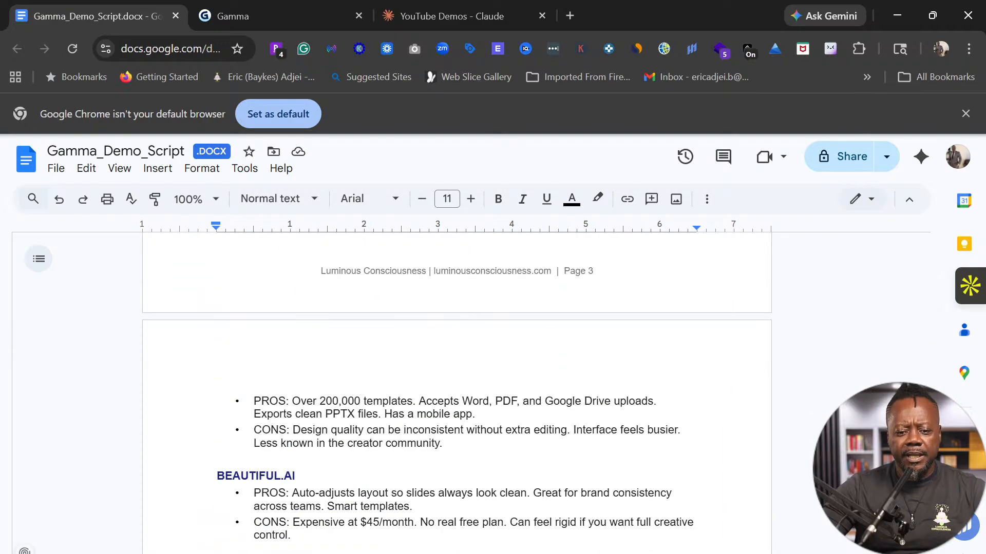
scroll(457, 390, up, 5)
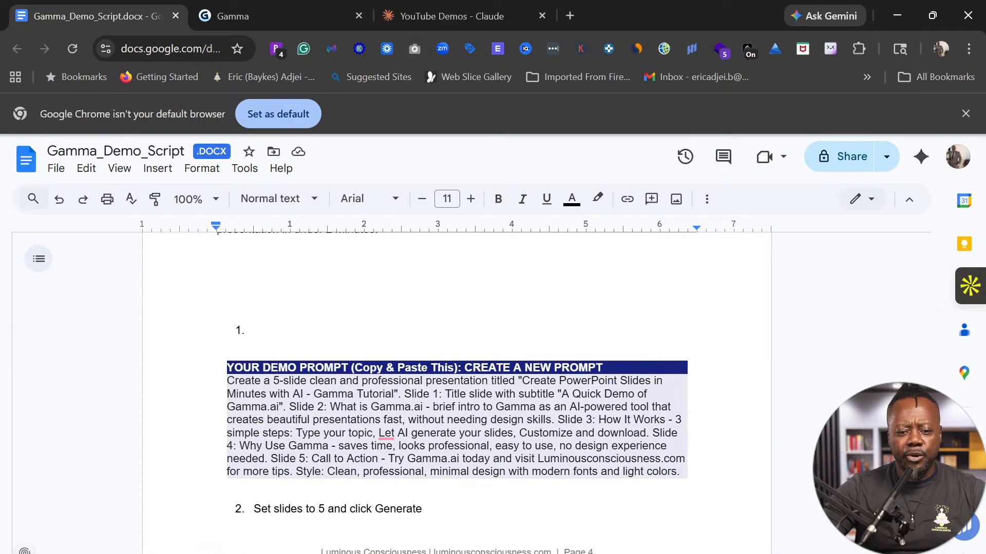
double_click(471, 433)
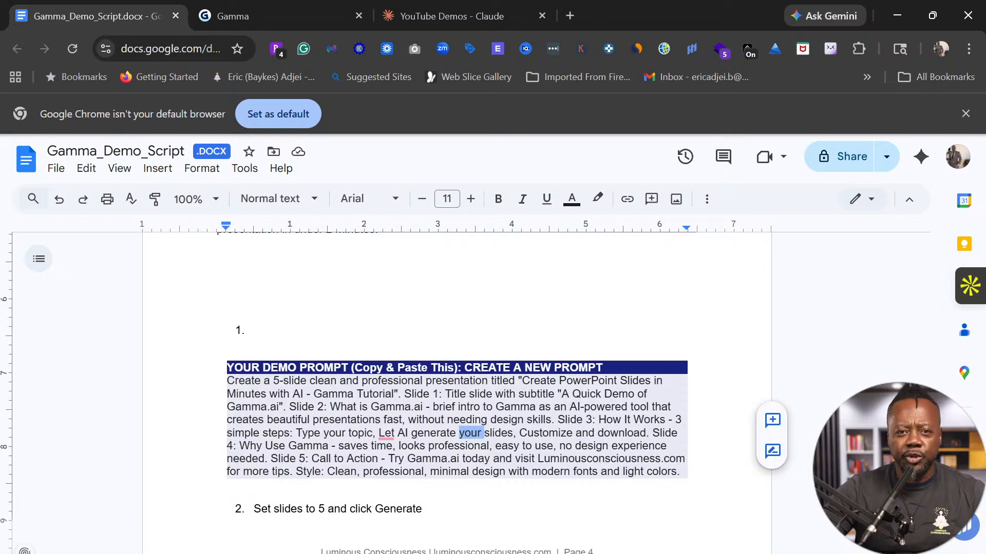
click(518, 420)
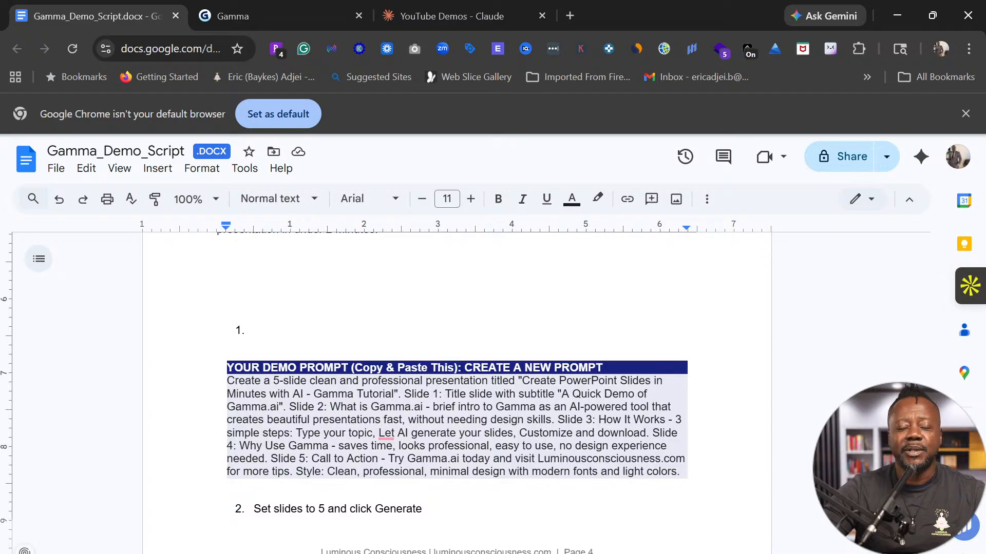
scroll(457, 391, down, 7)
scroll(457, 390, down, 1)
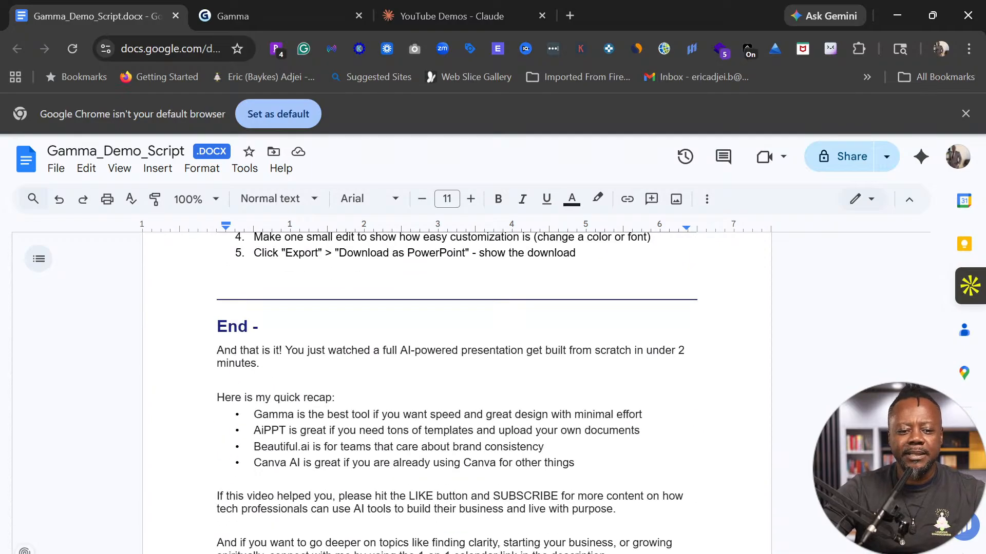
scroll(457, 390, down, 6)
scroll(457, 390, down, 2)
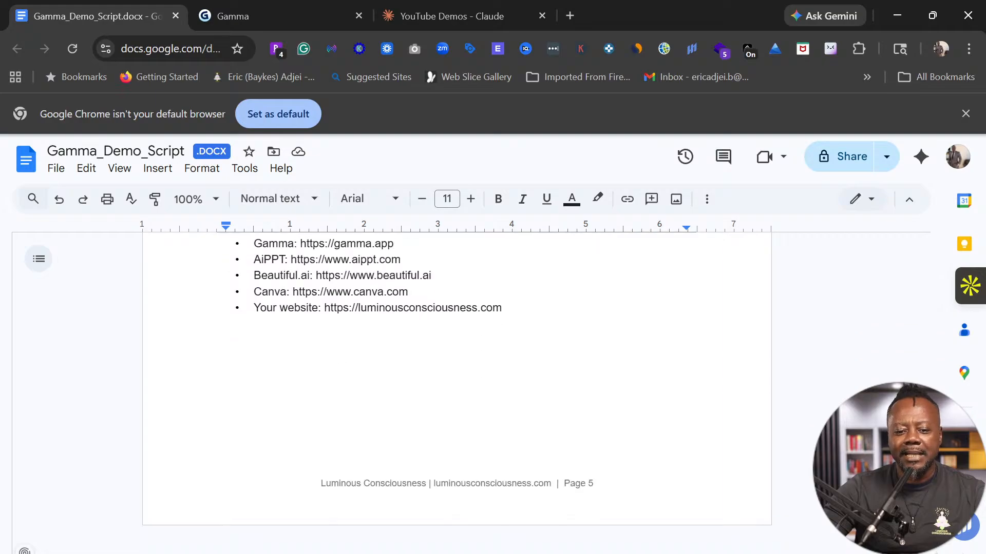
Select the entire demo script from the final website link up to the title and copy it.
drag(501, 306, 430, 211)
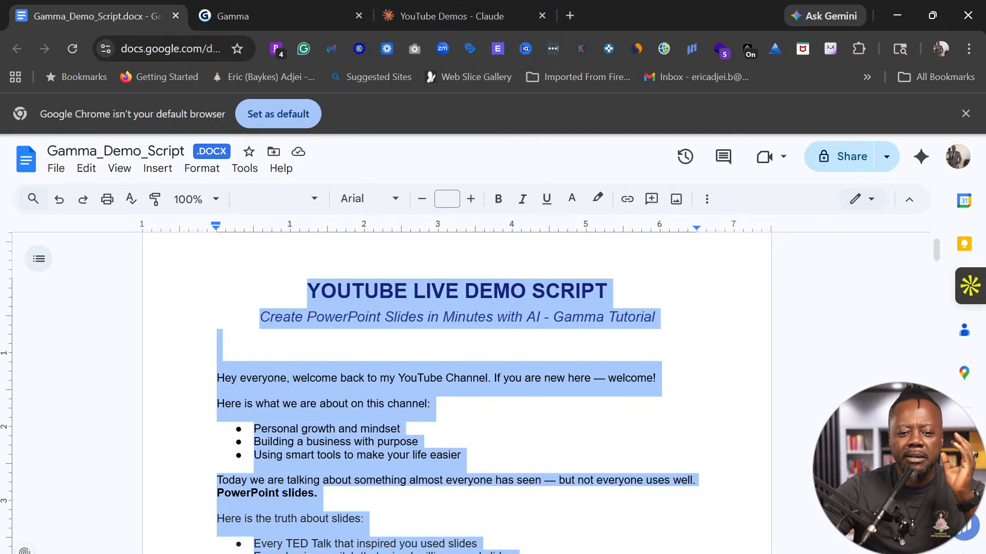
right_click(502, 314)
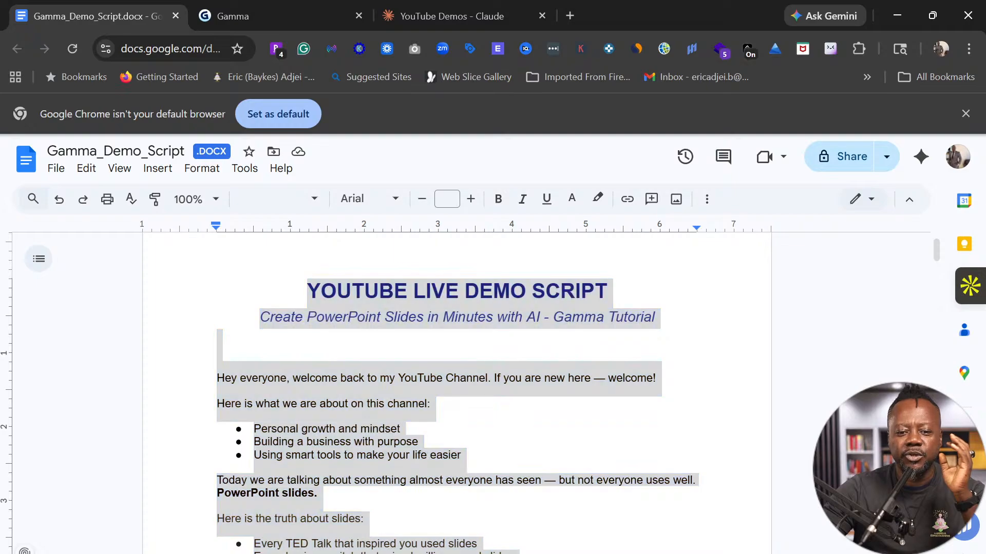
click(544, 240)
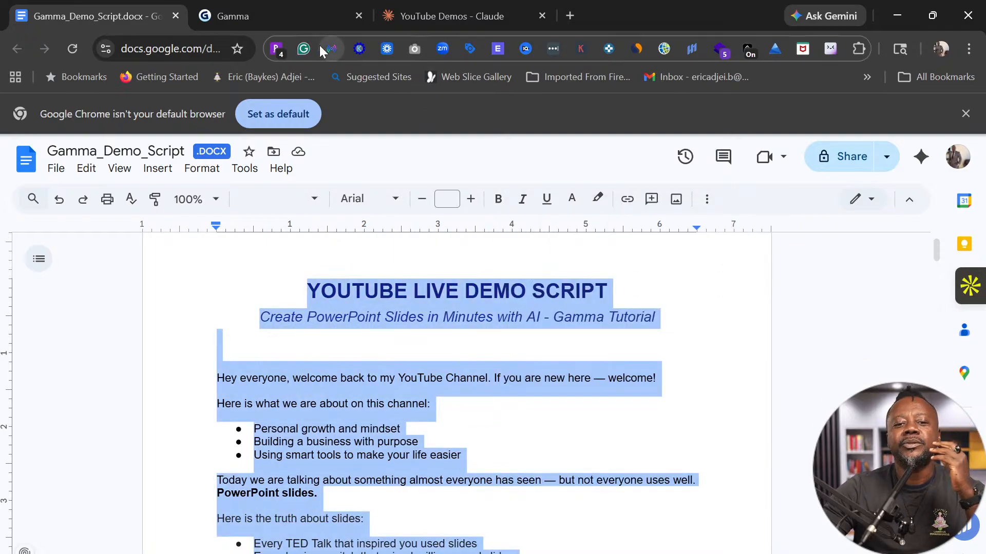
Return to Gamma, glance at the blank New gamma options, and start an AI creation with the Paste in text method.
click(238, 15)
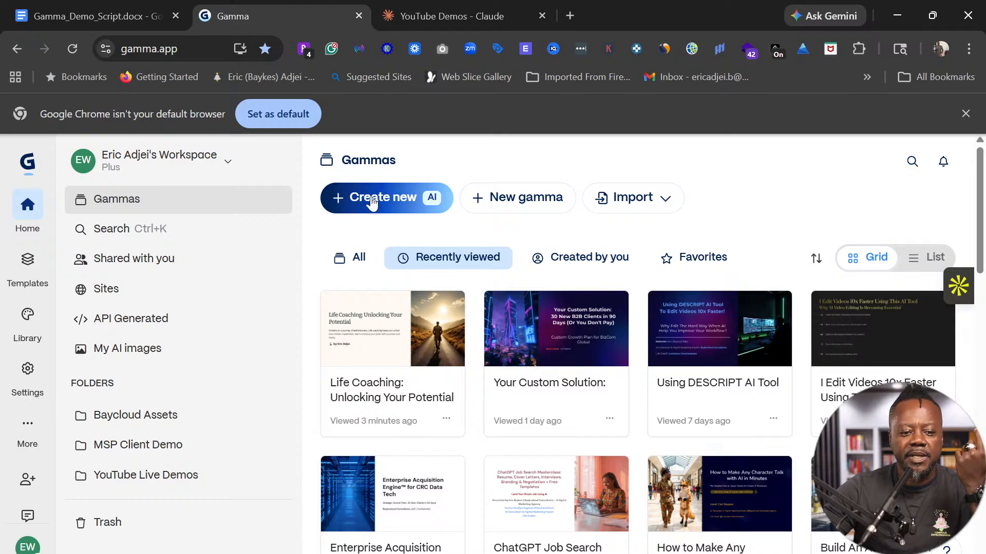
click(517, 206)
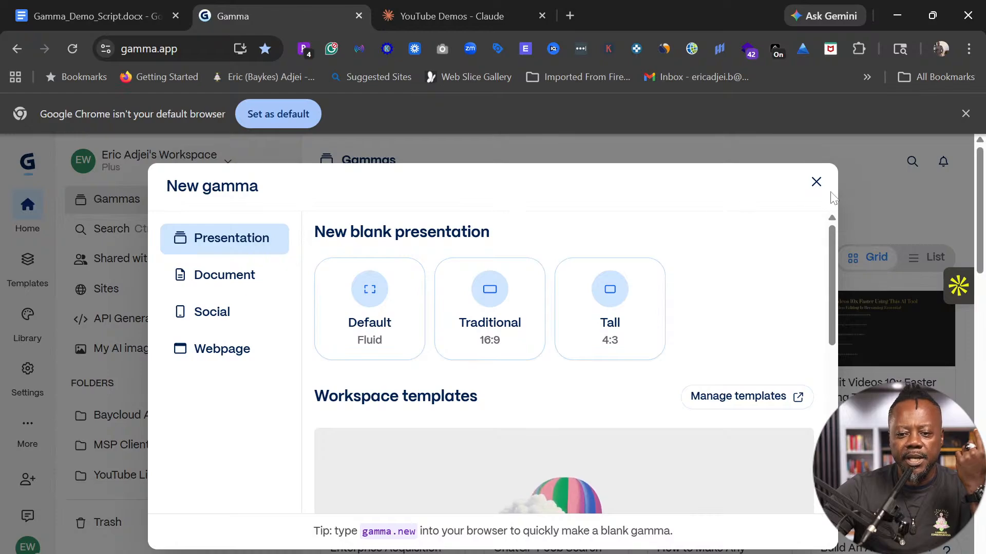
click(817, 182)
click(409, 200)
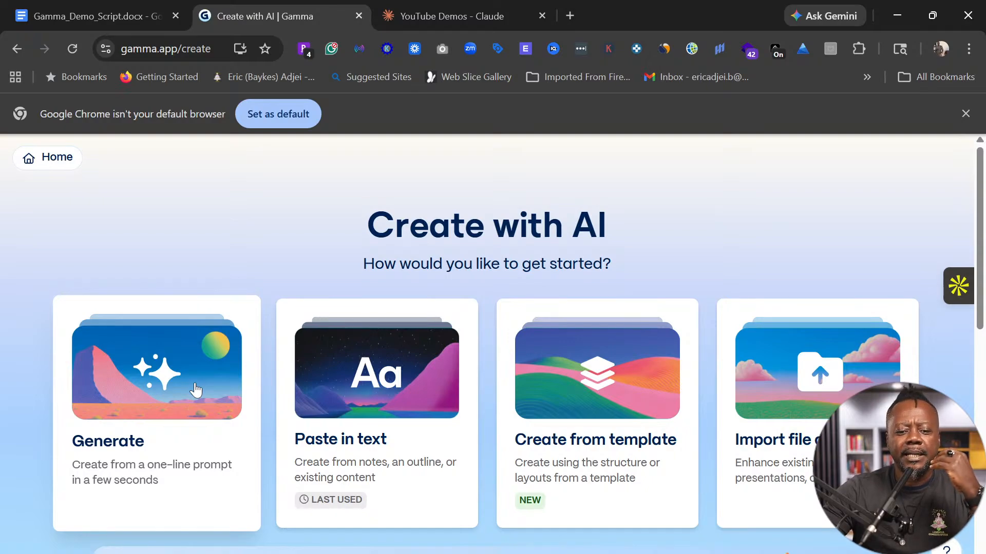
click(362, 384)
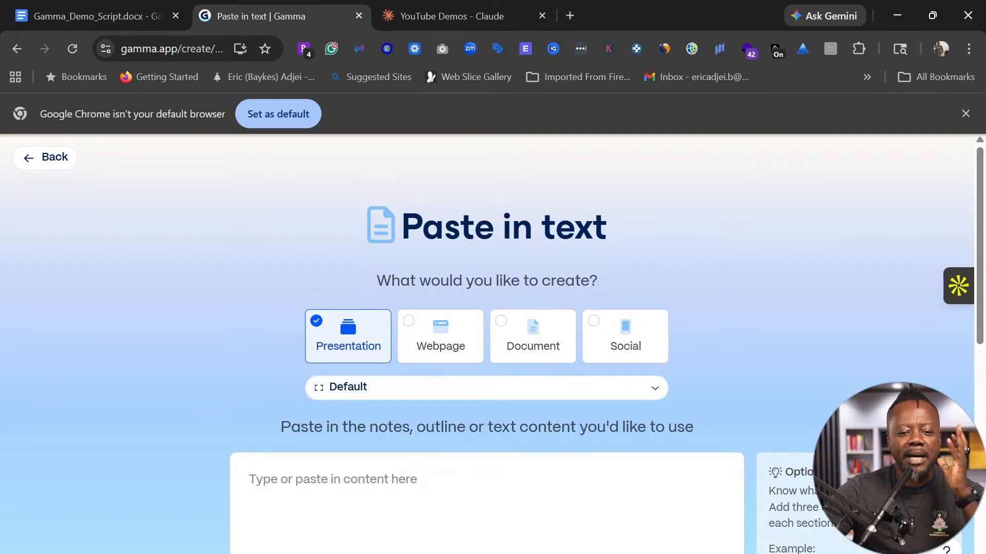
Examine the Paste in text page, including the output types, card size choices, content area and card-by-card control example.
scroll(766, 397, down, 4)
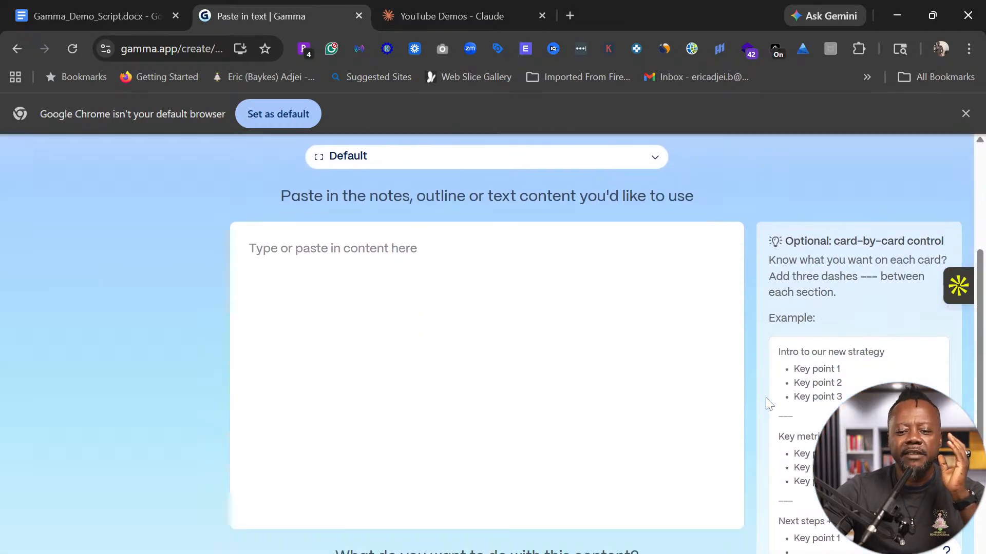
scroll(764, 403, up, 5)
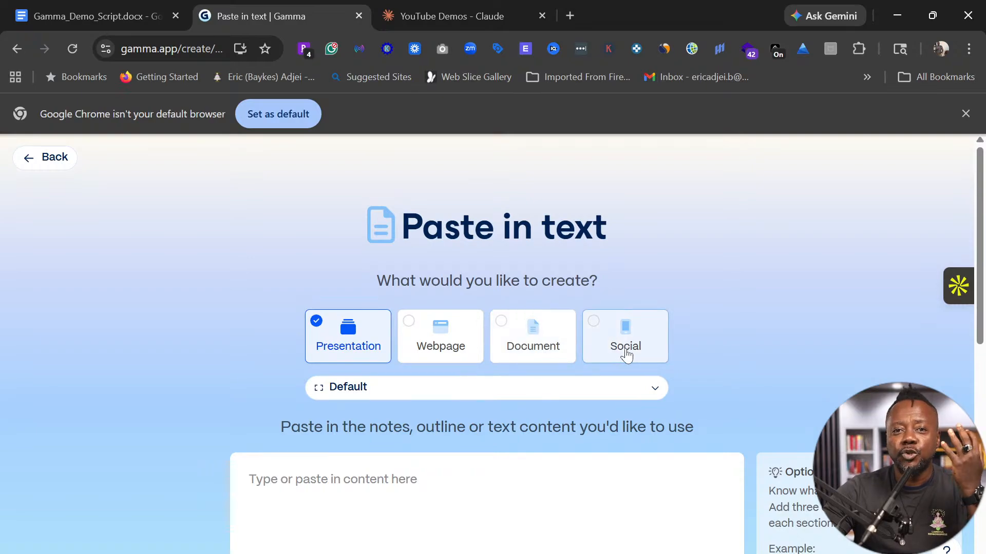
scroll(677, 374, down, 2)
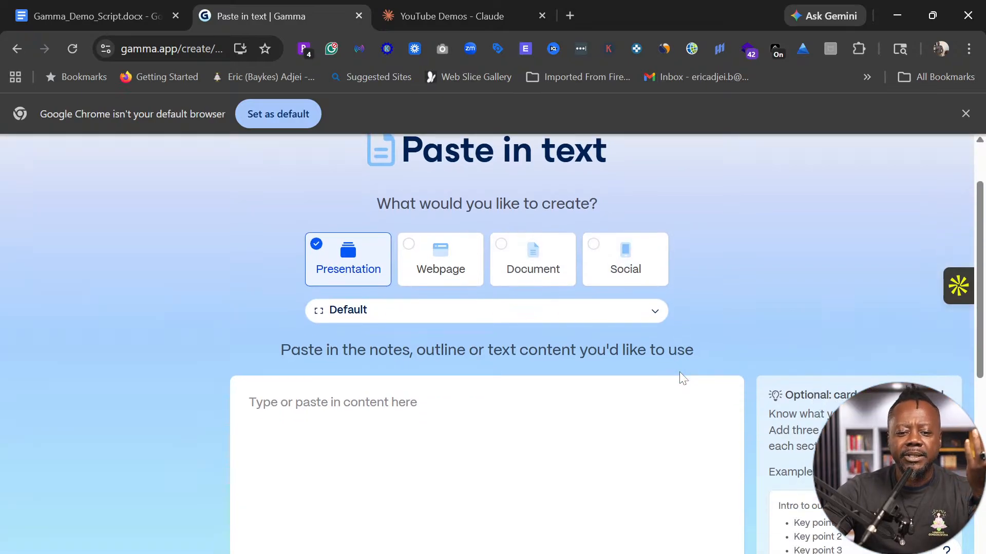
click(652, 315)
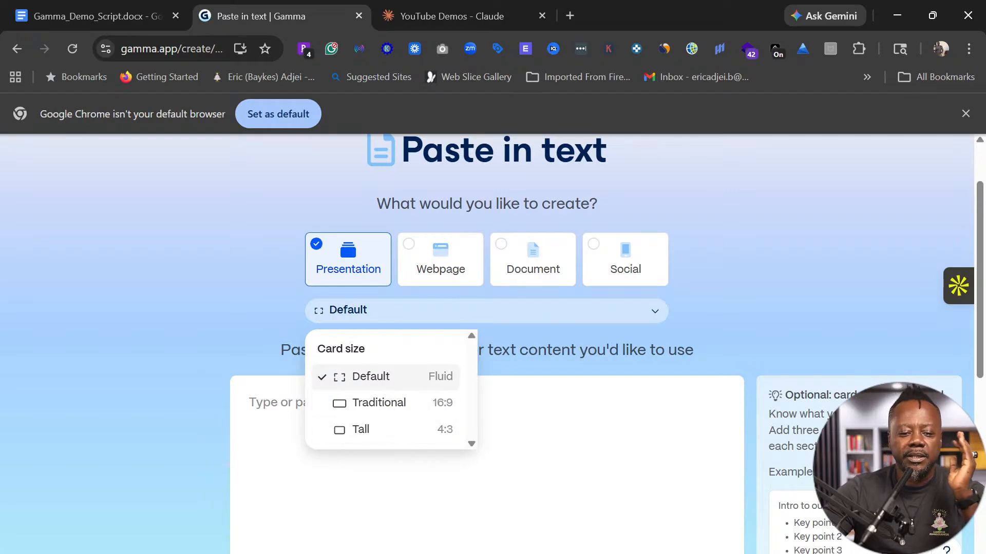
click(798, 325)
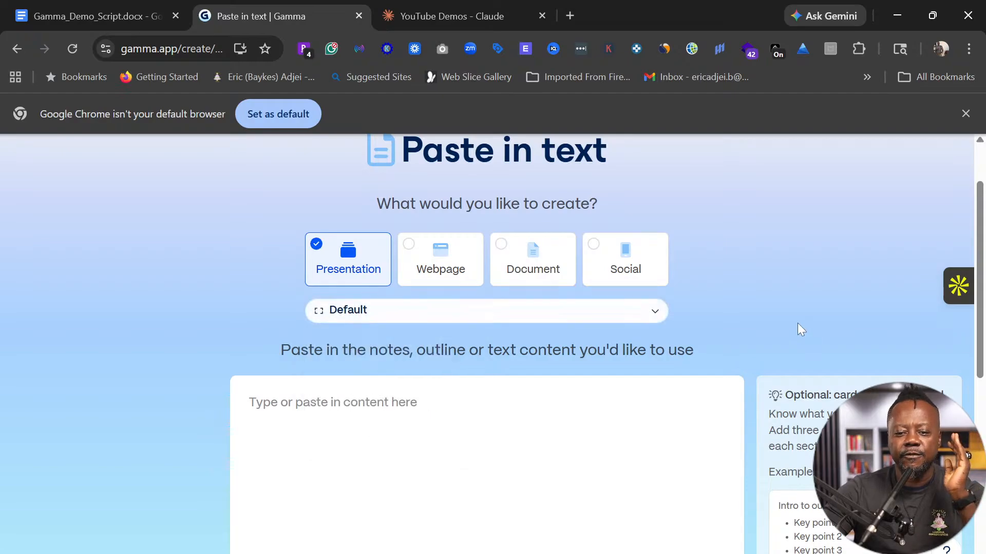
scroll(798, 324, down, 3)
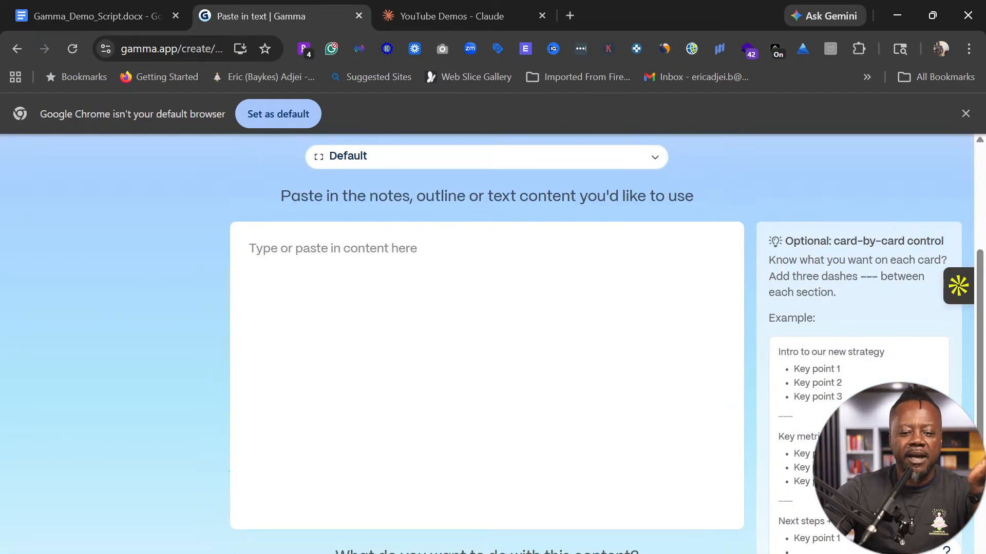
scroll(798, 325, down, 4)
scroll(678, 429, up, 7)
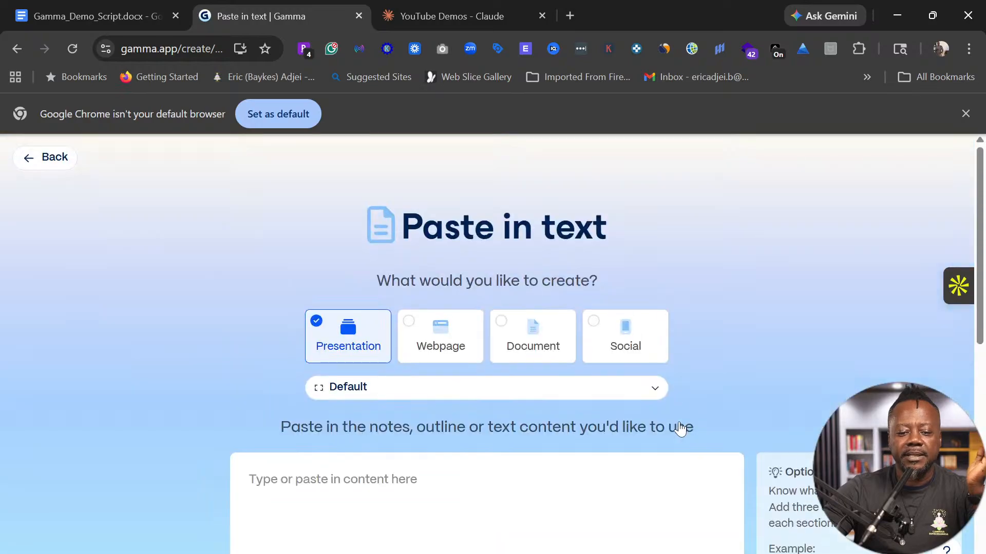
scroll(487, 344, down, 2)
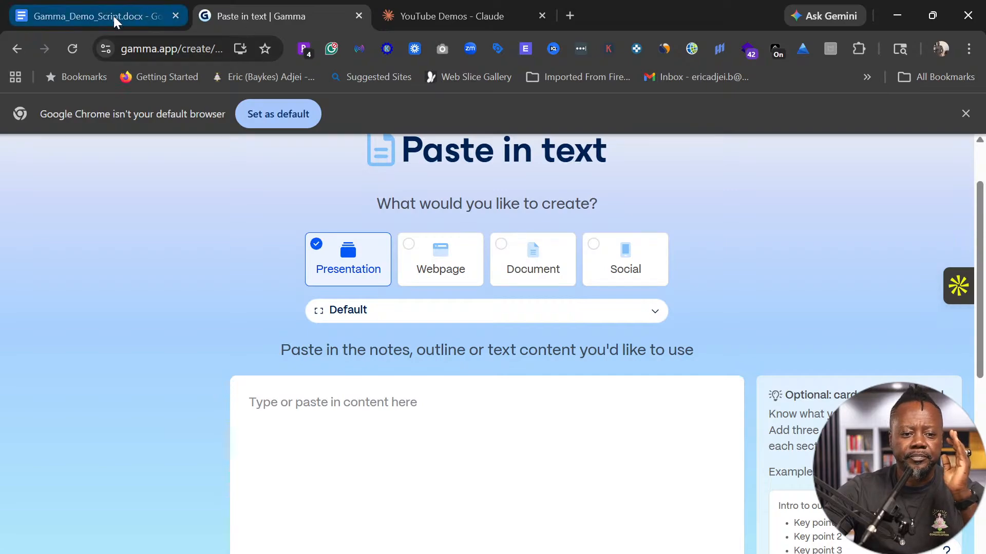
Glance at the Gamma_Demo_Script document, switch to the YouTube Demos chat in Claude and go to the end of the conversation.
mouse_move(114, 20)
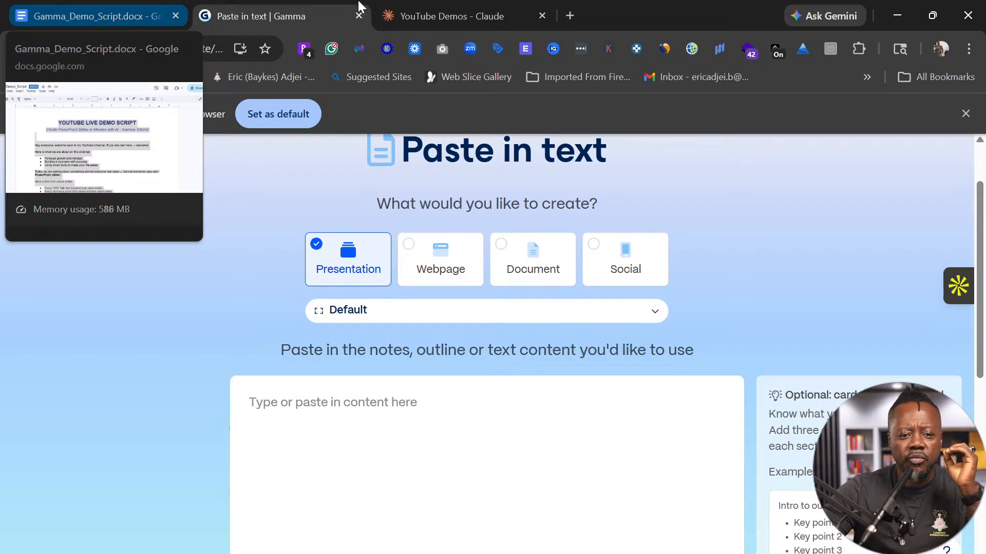
click(121, 15)
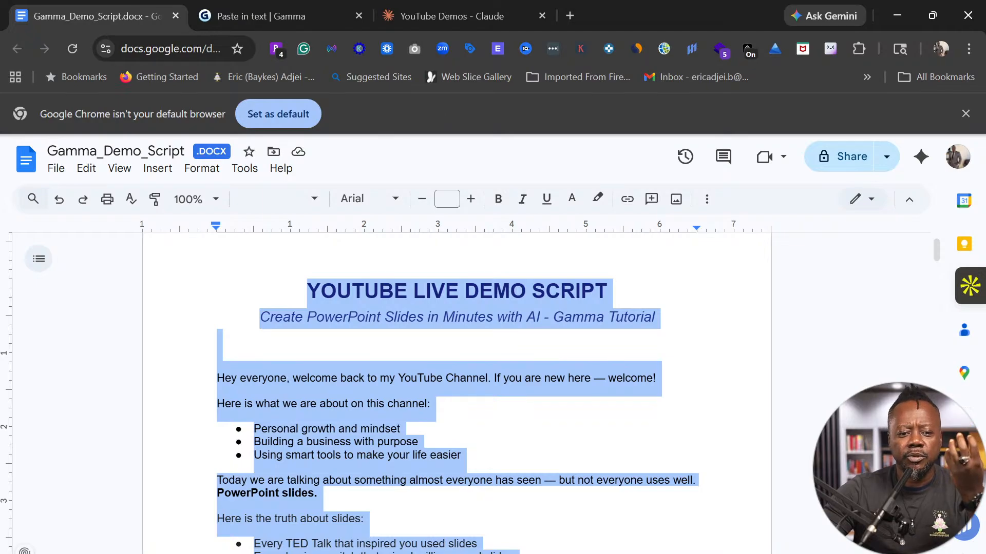
click(467, 11)
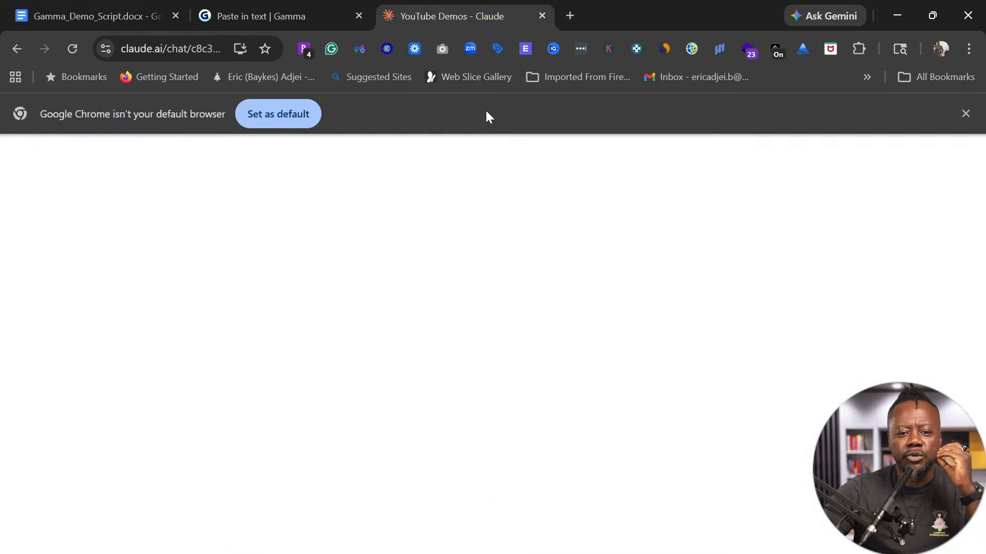
scroll(485, 216, down, 3)
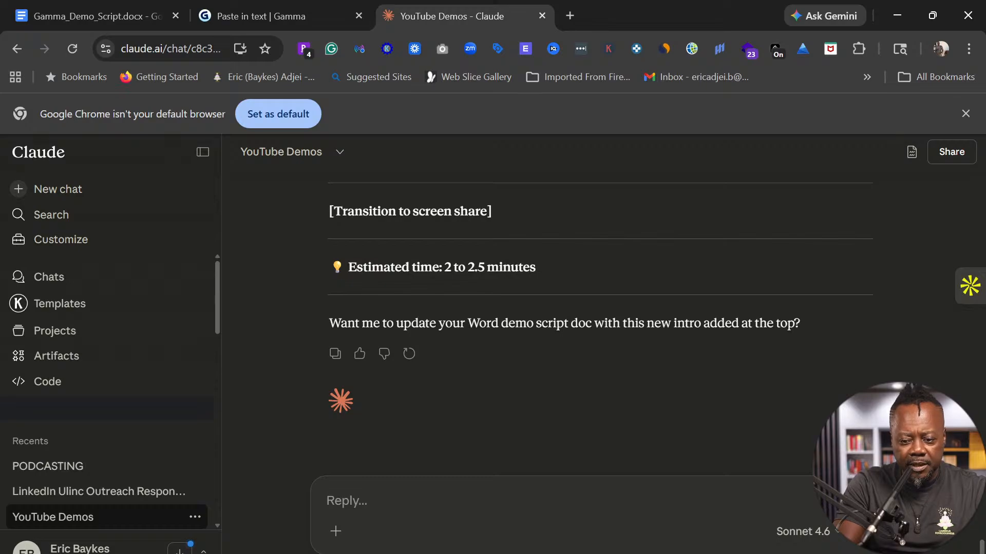
Write "I want to create a Gamma.ai PPT using this presentation attached" in the reply, followed by quotation marks, and paste in the copied demo script.
text(I want to )
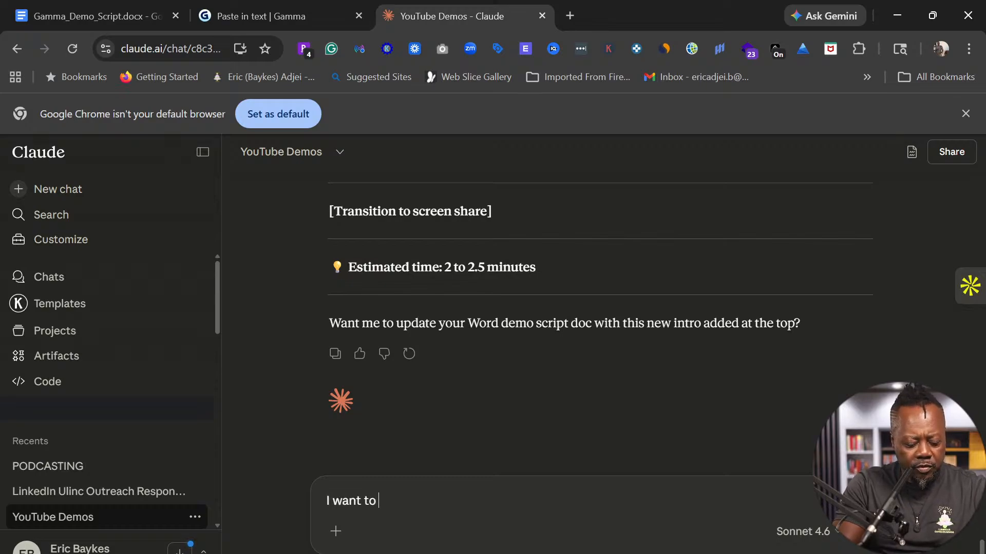
text(create )
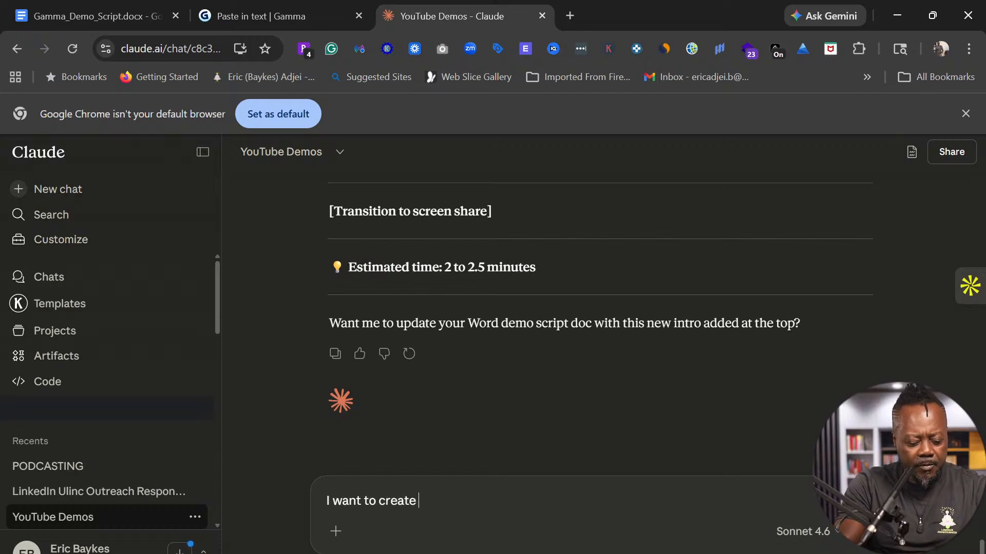
text(a Gamma.ai )
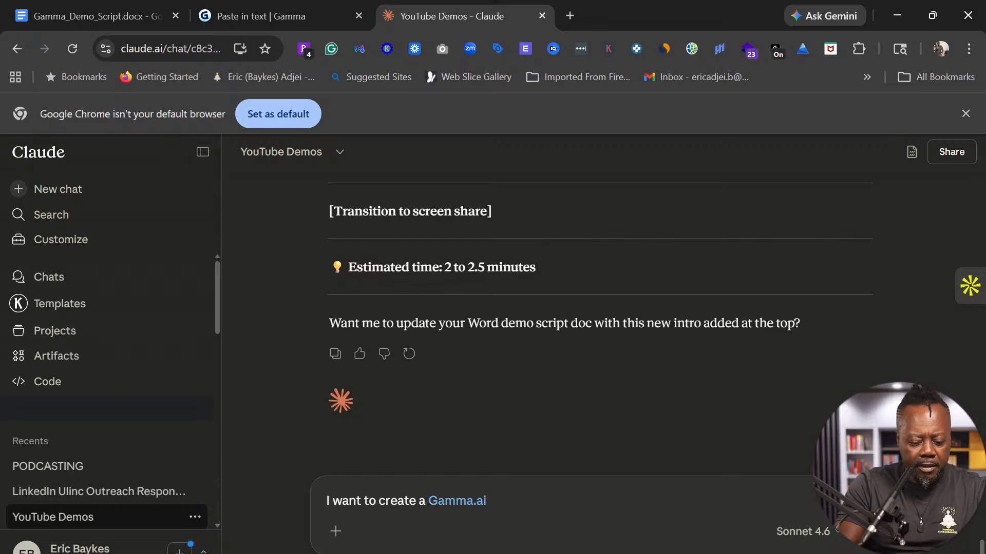
text(PPT)
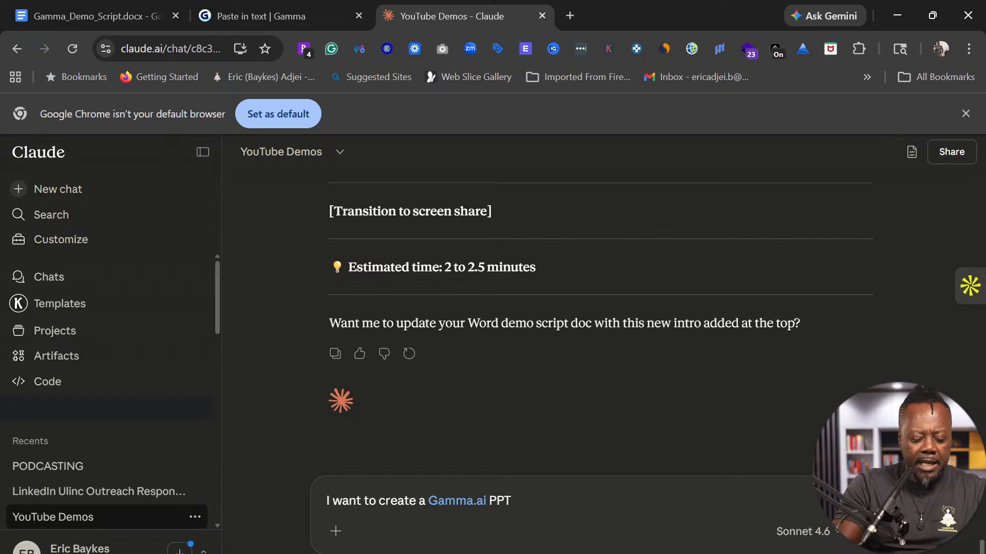
text(us)
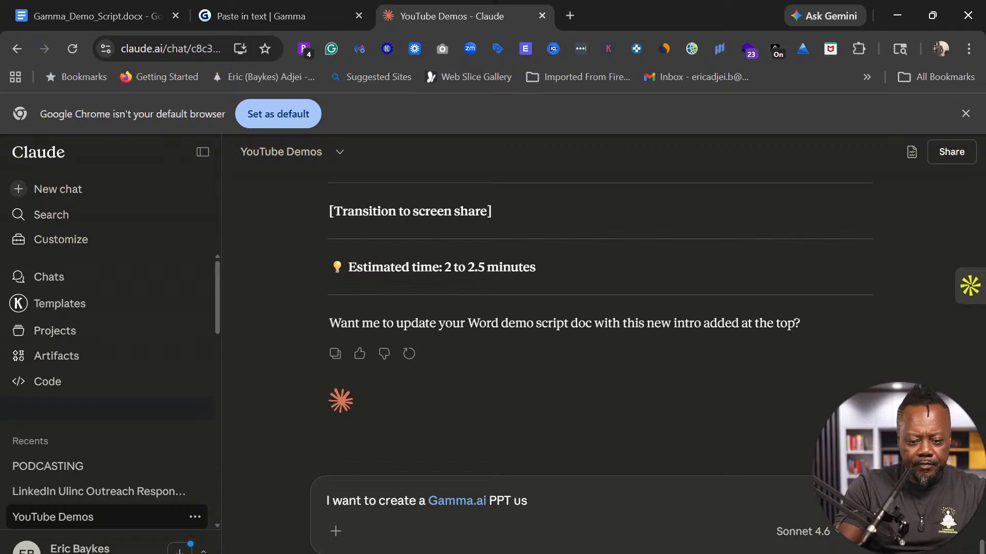
text(ing th)
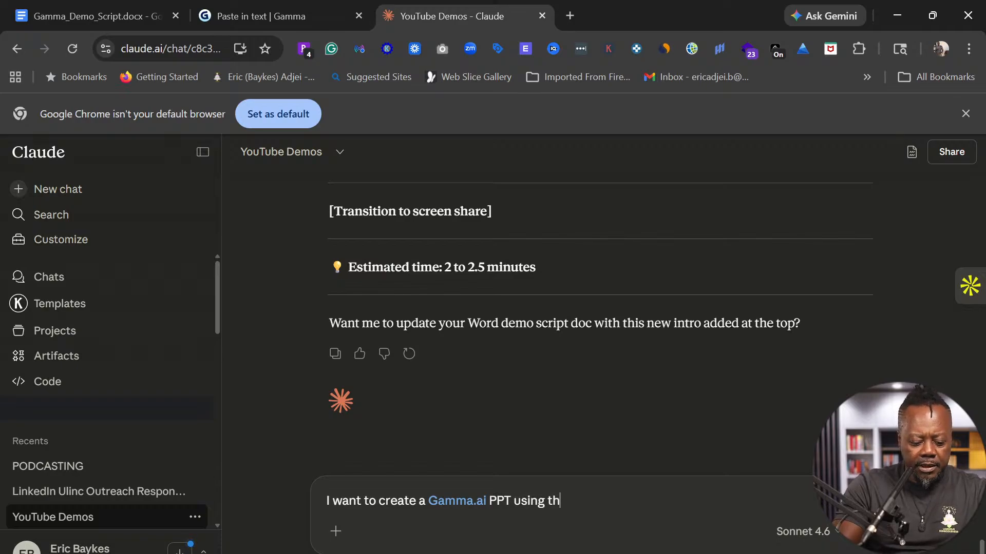
text(is pres)
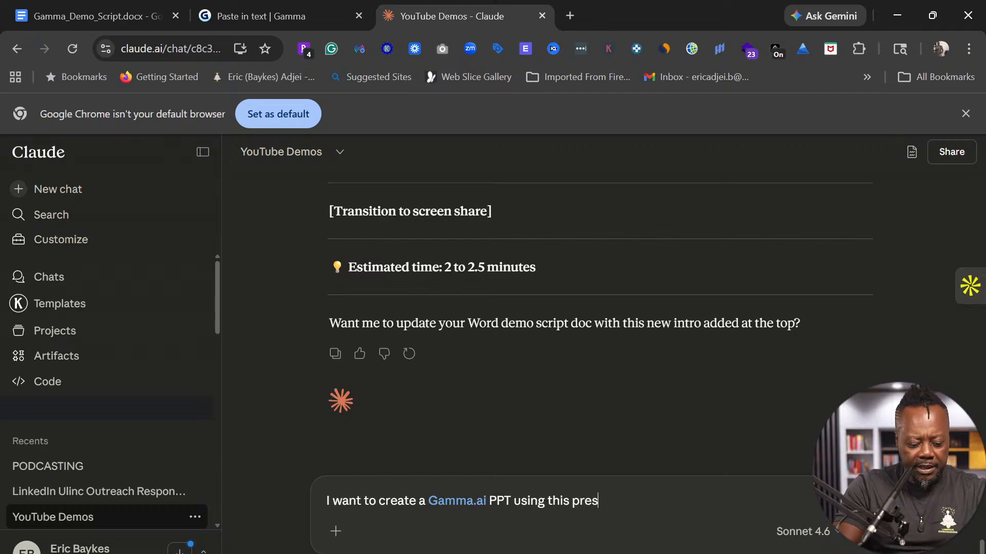
text(entatio)
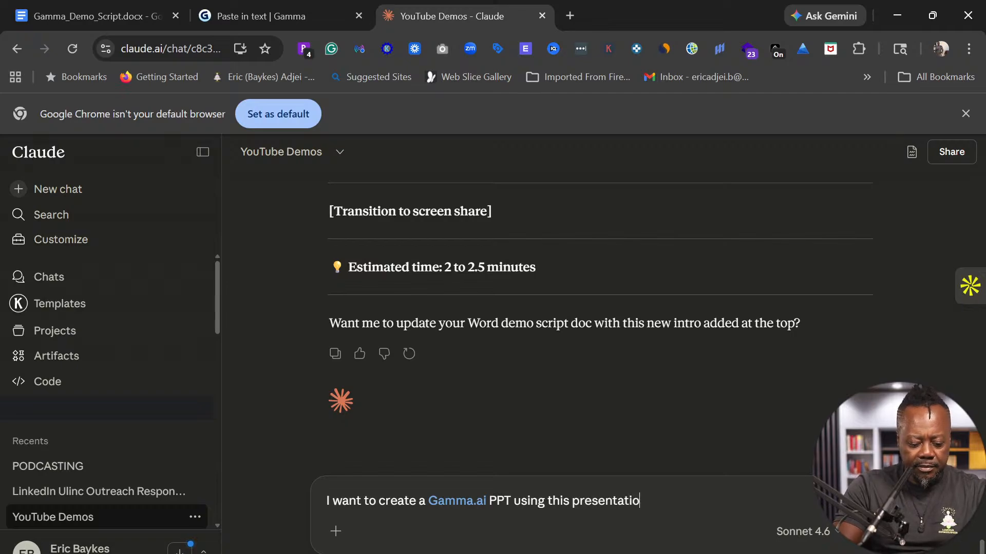
text(n a)
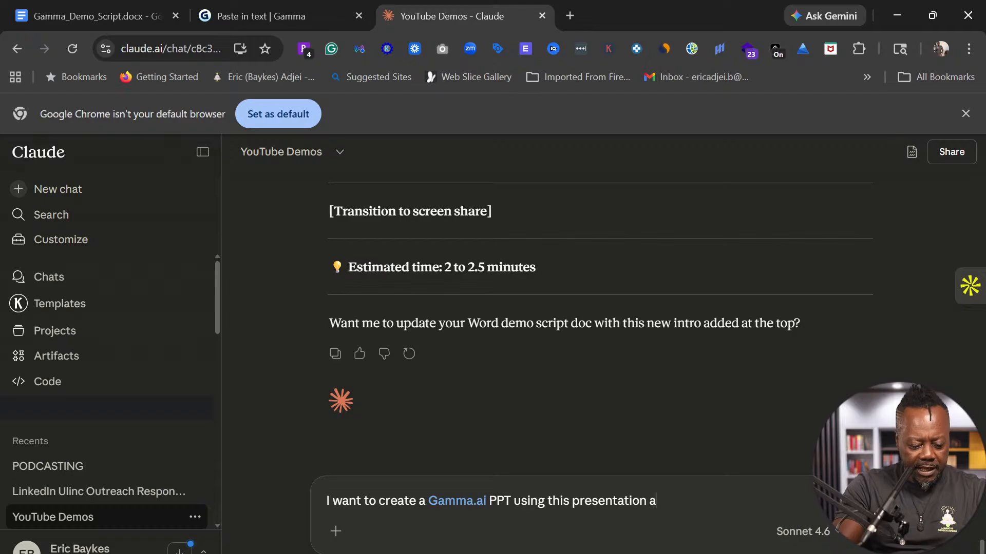
text(ttached "")
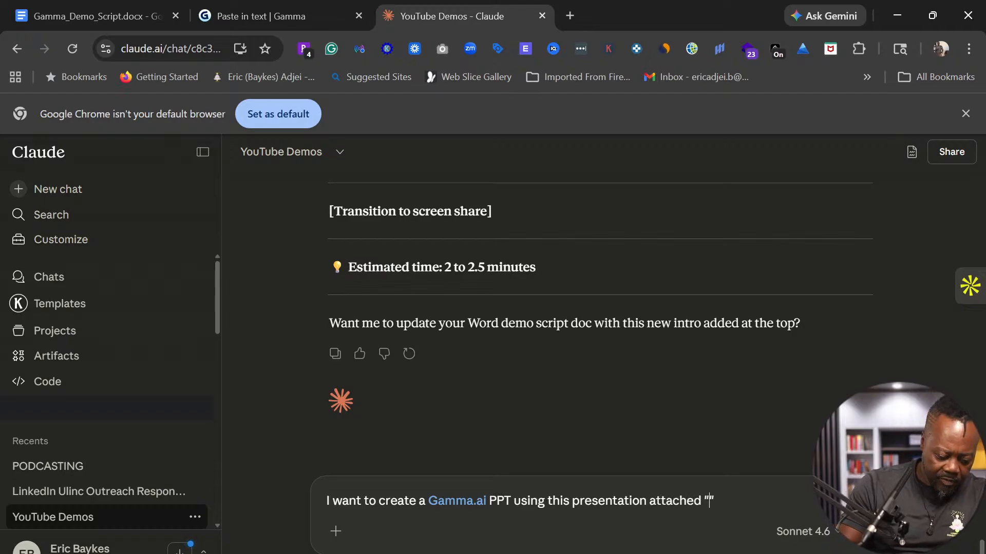
key(ctrl+v)
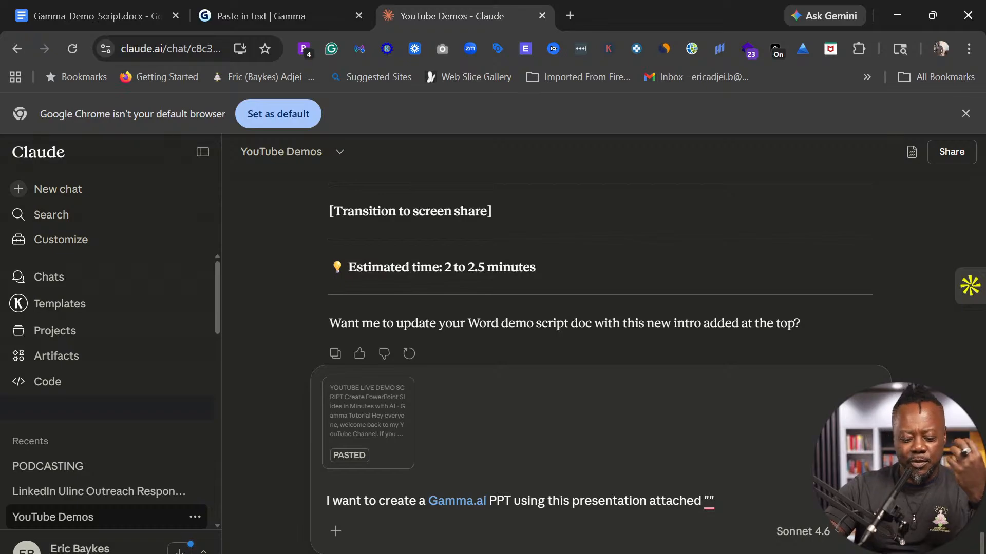
text(.)
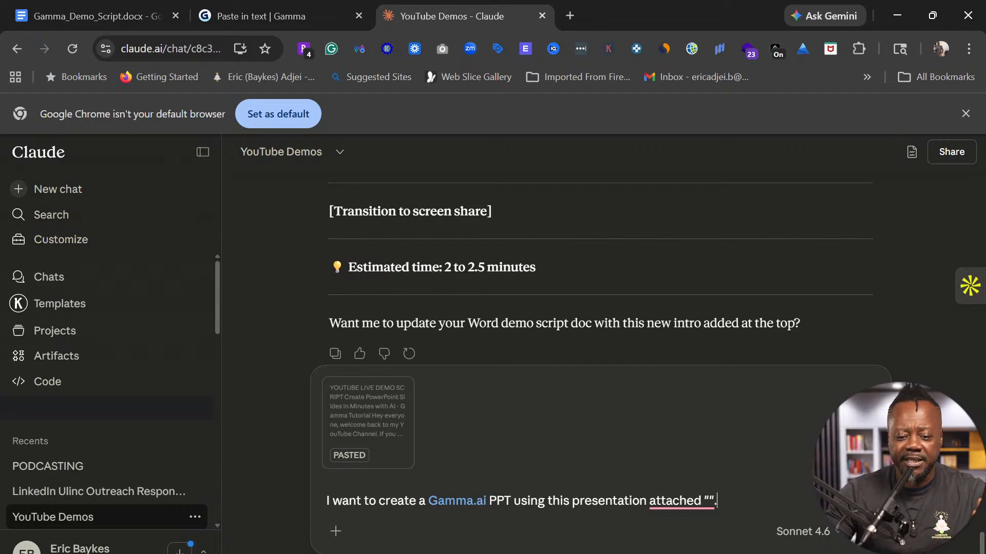
Add a sentence to the prompt beginning "I want this slide to" that specifies the page length of the slide deck.
text(I want this)
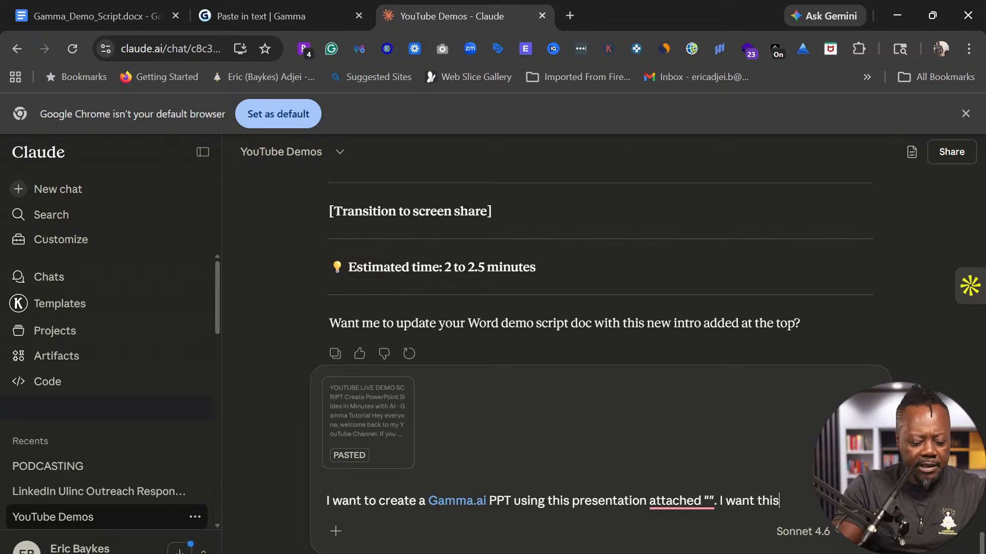
text( slide t)
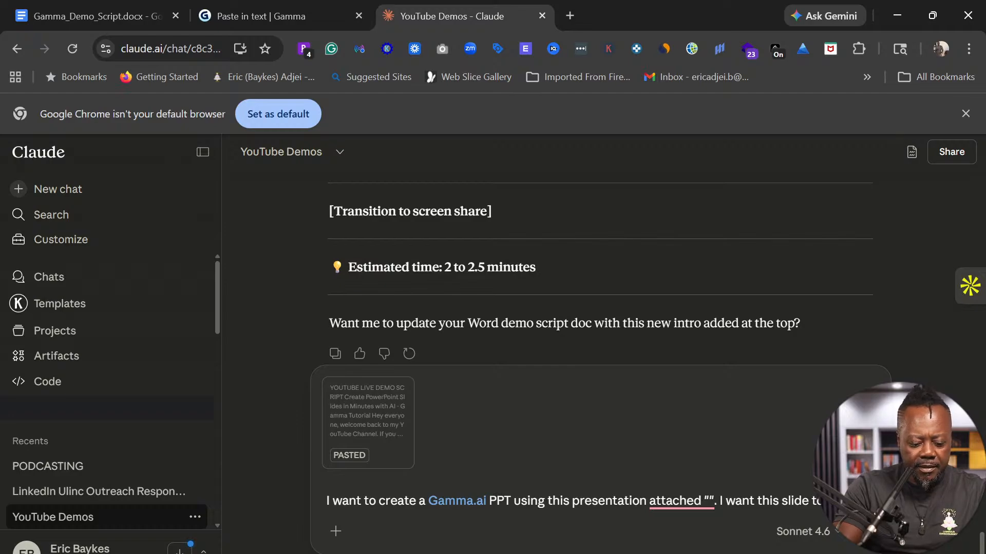
text(page)
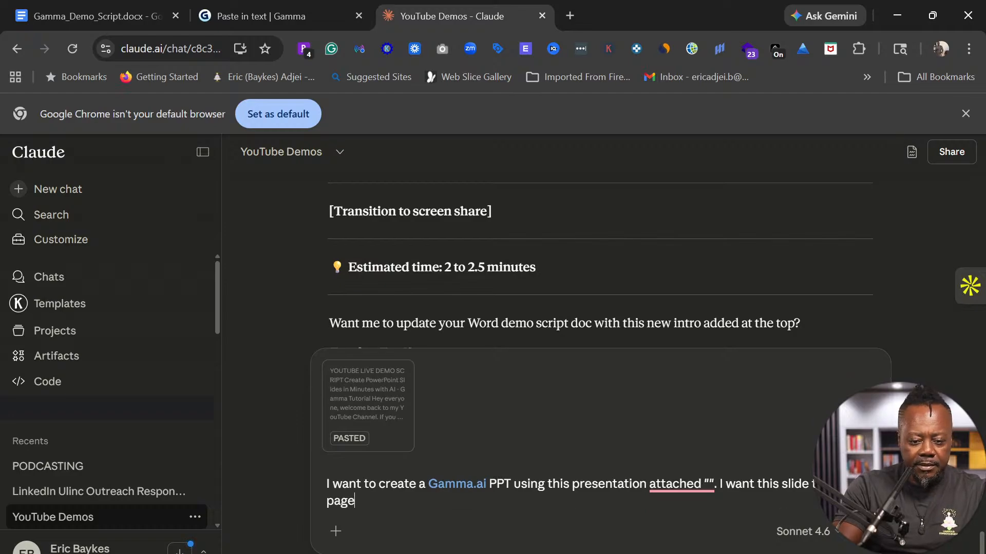
text( slide)
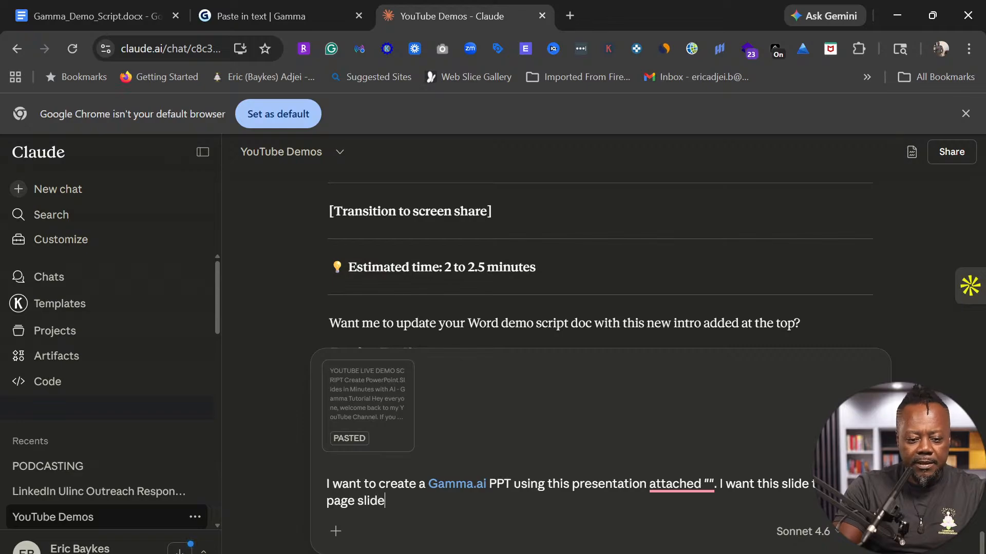
text(.)
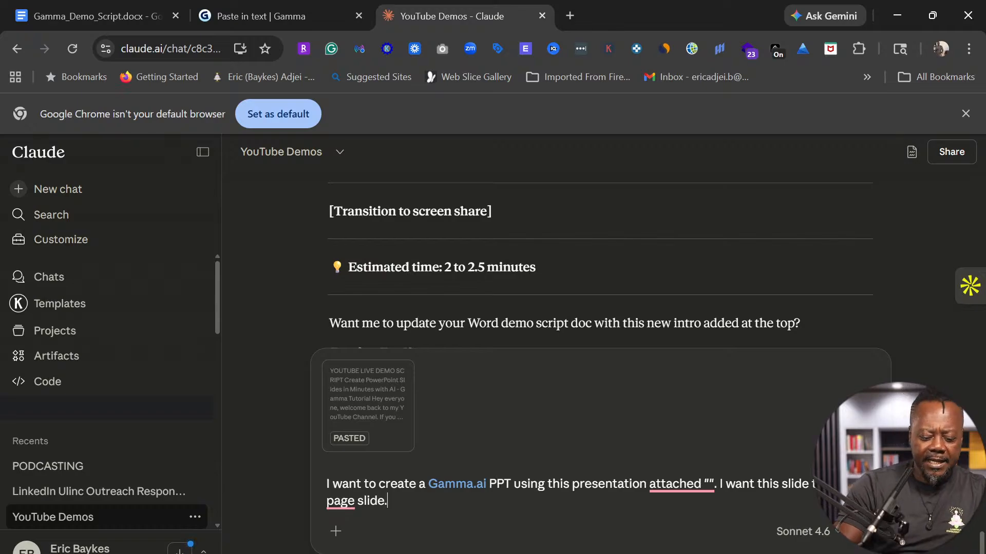
Add "This is for my YouTube audience who love AI and digital marketing." to the prompt, correcting the spelling of "digital".
text(T)
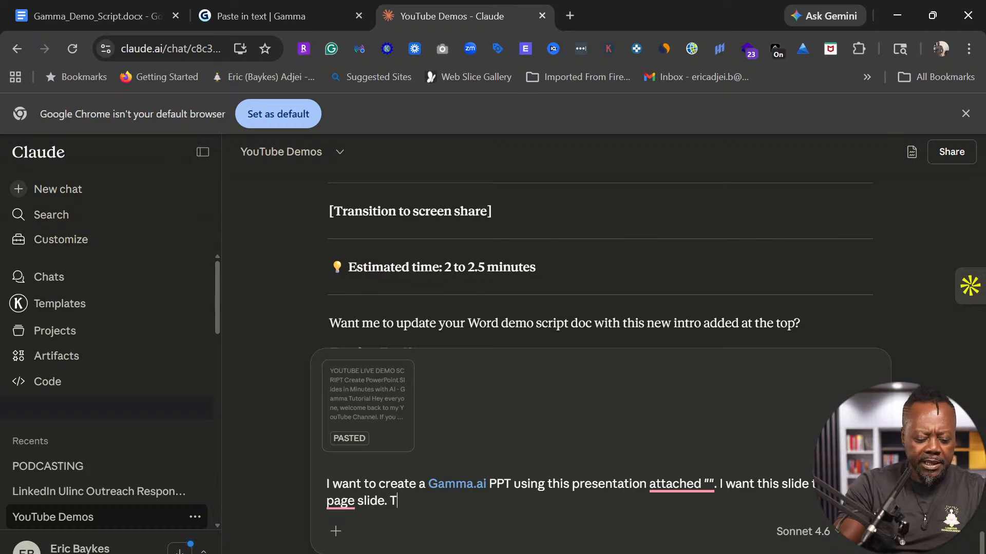
text(his is for)
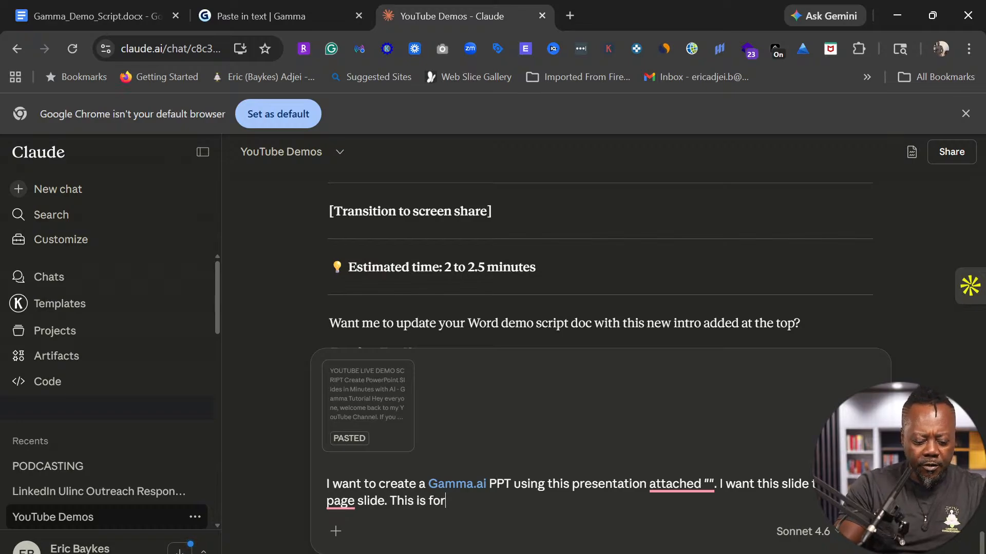
text( my Yo)
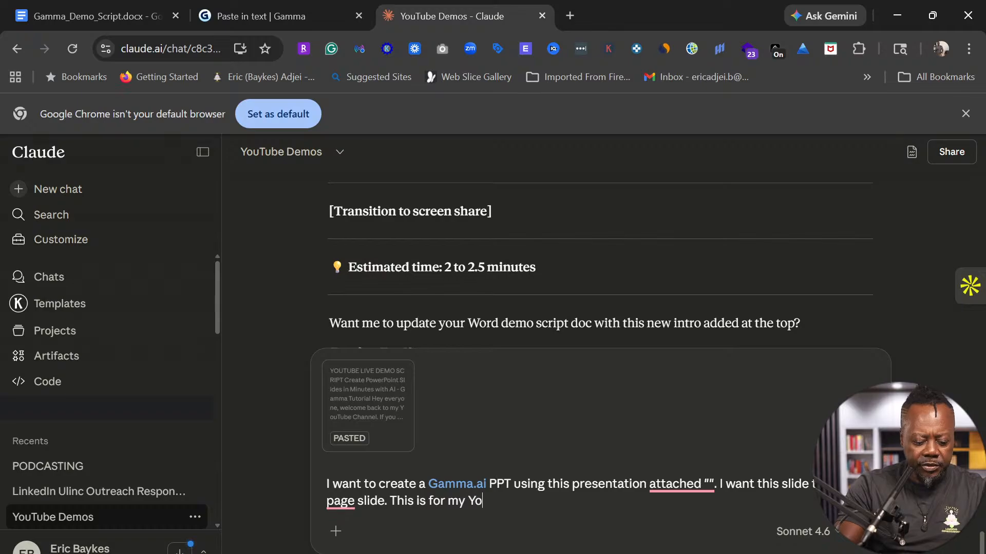
text(uTube au)
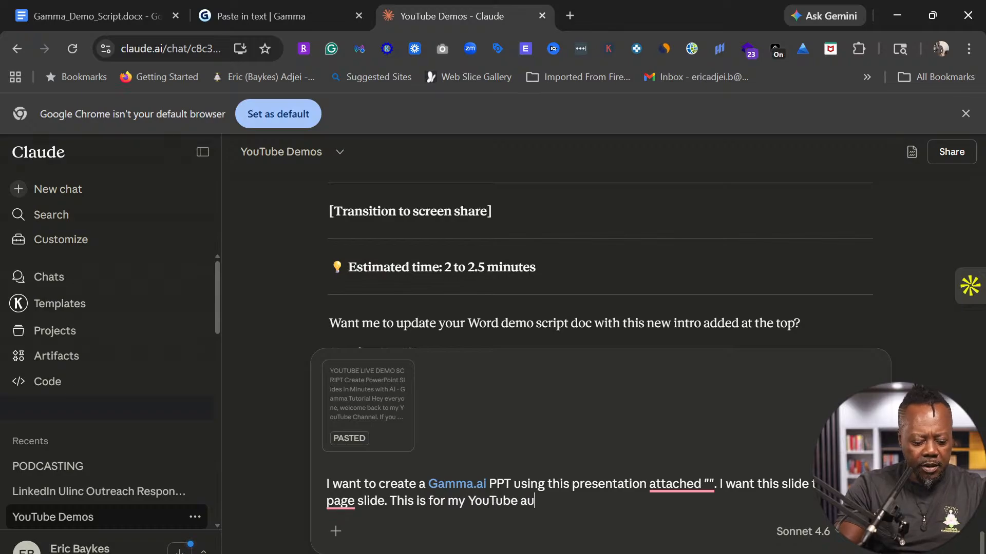
text(dience who love)
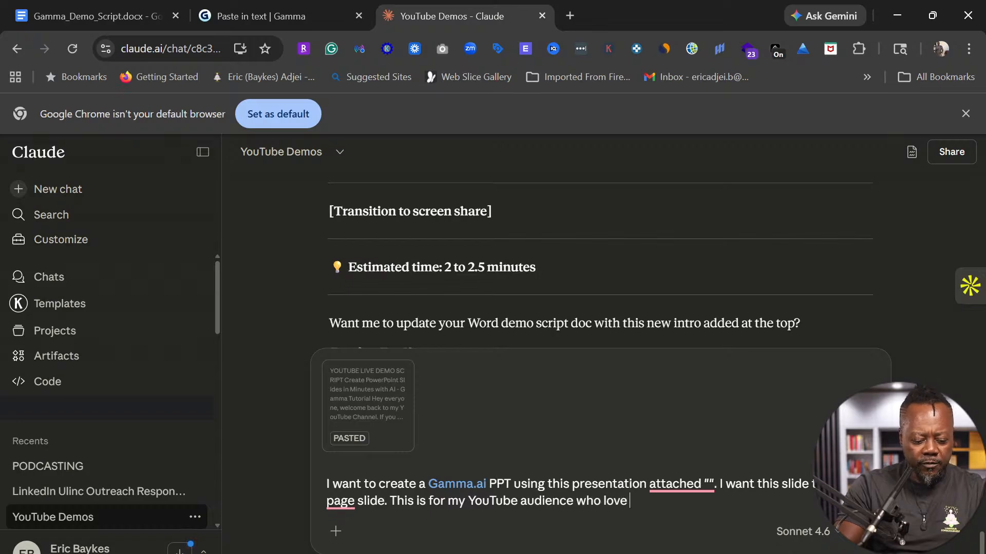
text( AI and )
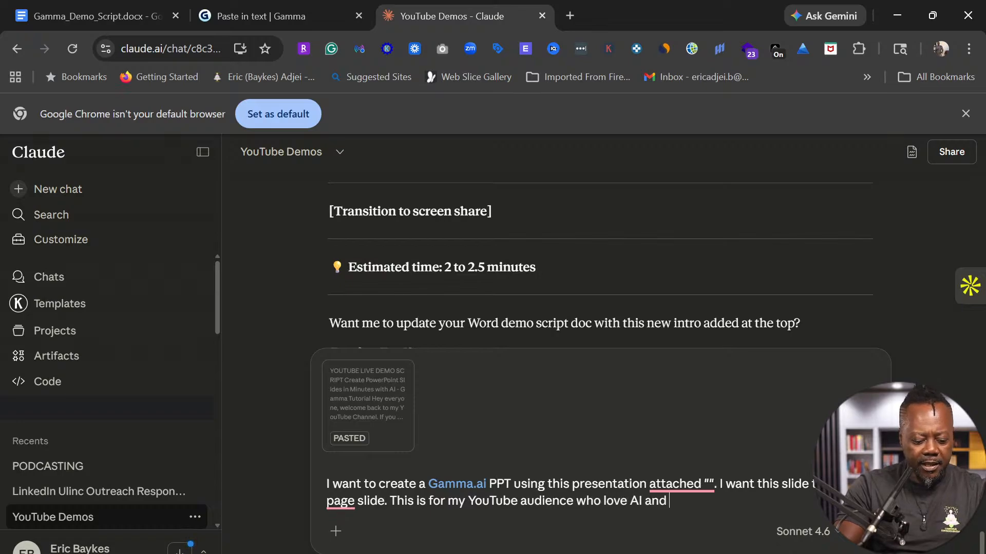
text(Difgital marketing.)
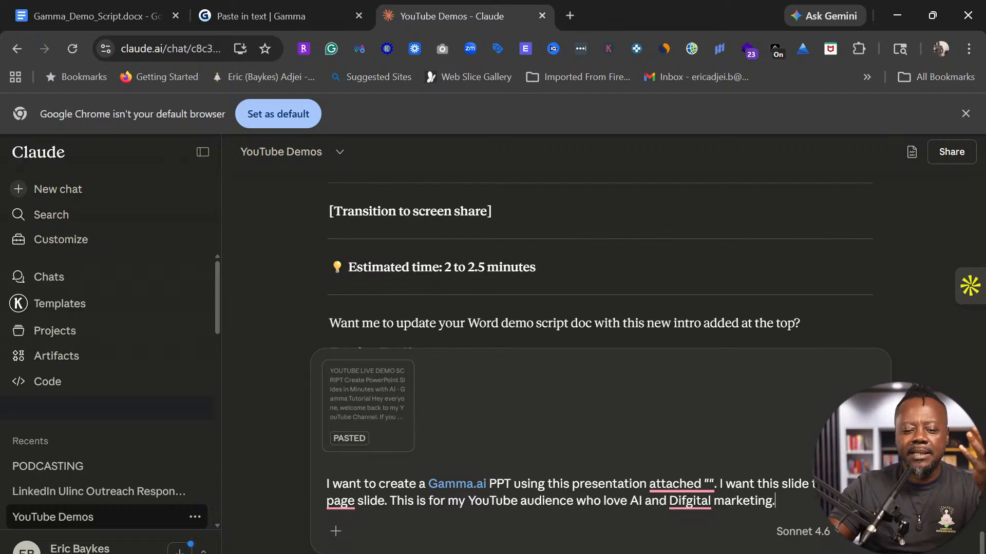
right_click(687, 497)
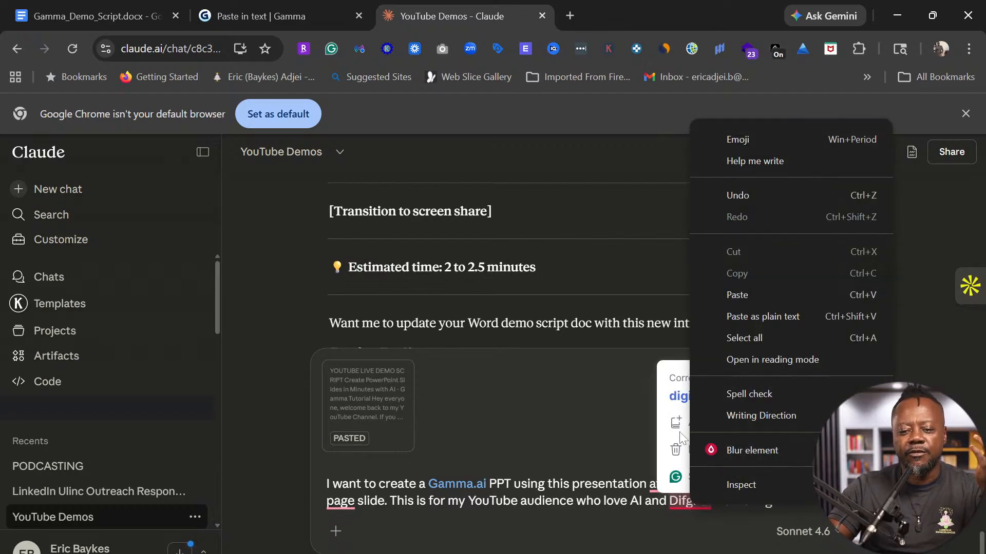
click(677, 396)
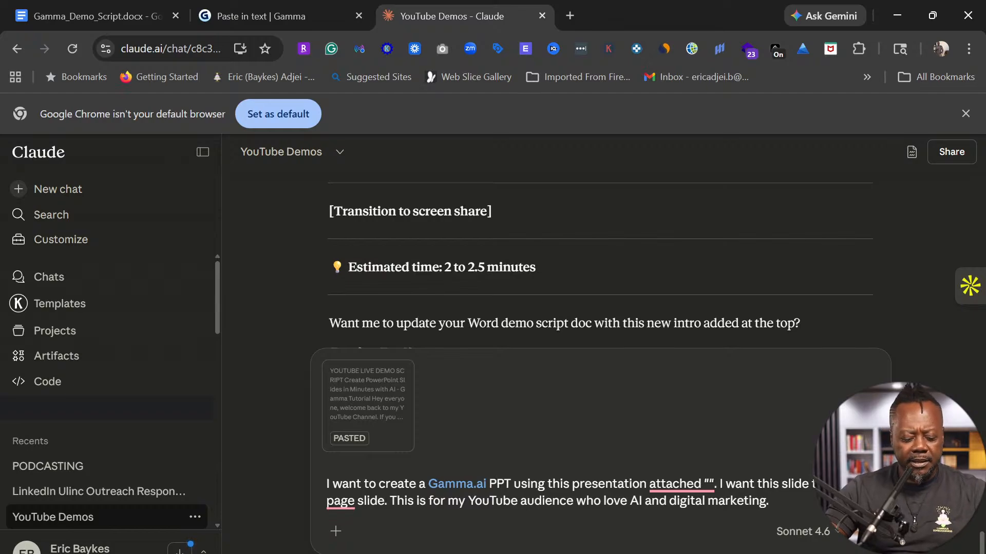
Add a sentence to the prompt saying no design specs are needed "because I will get that theme selection from Gamma.ai.".
text(No need)
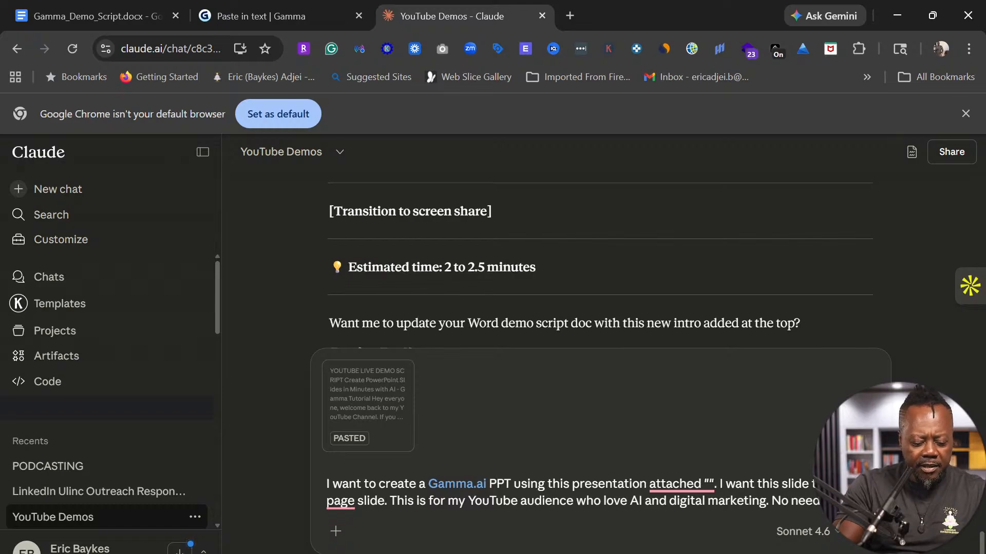
text(me)
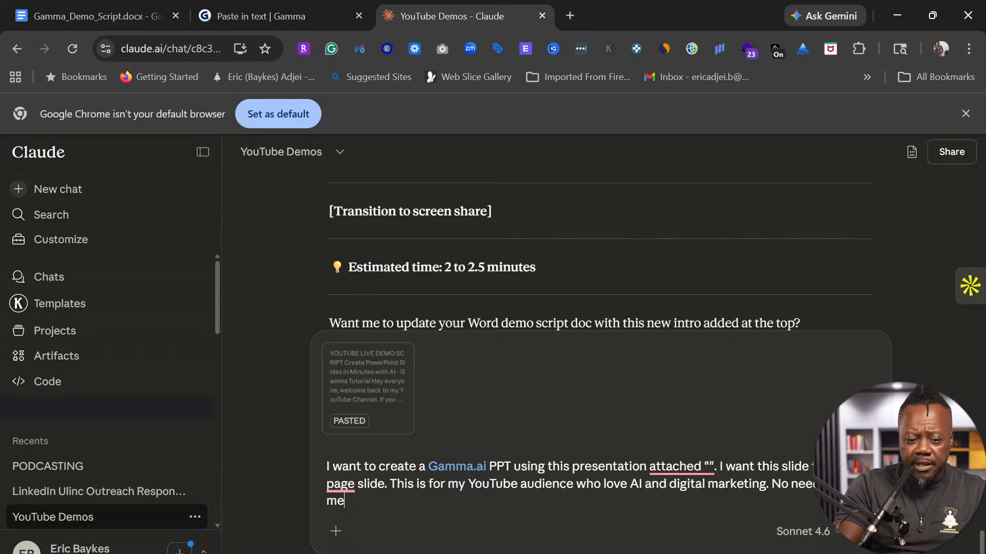
text( design)
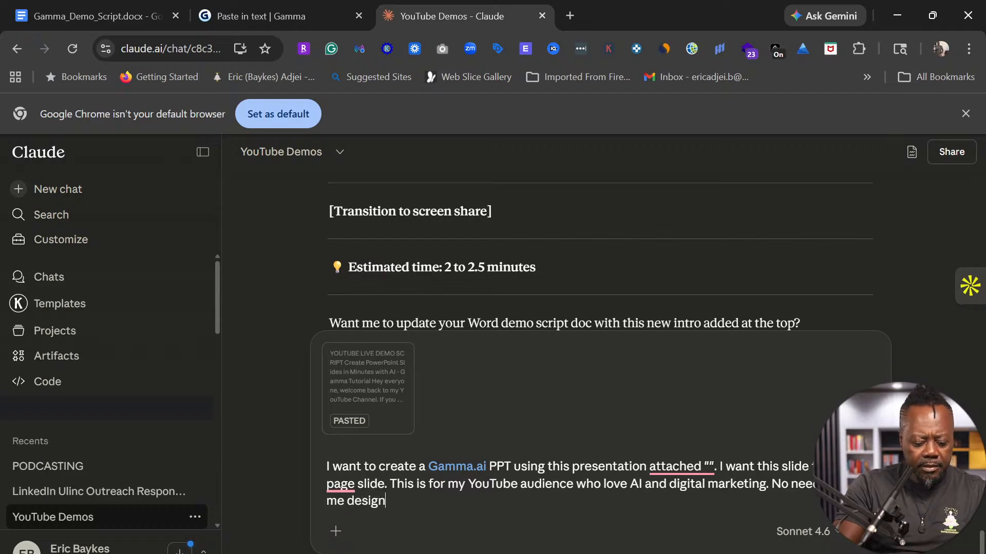
text( specs )
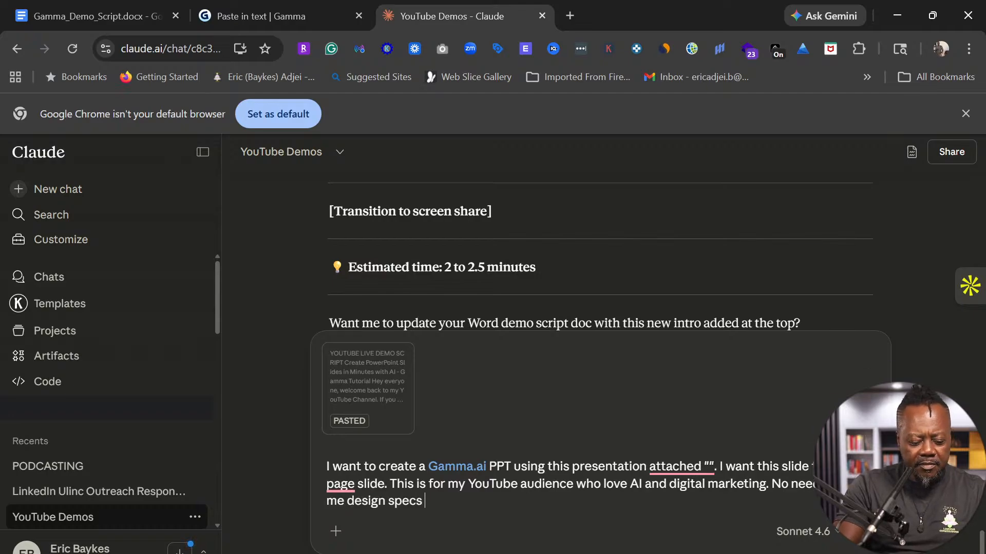
text(because )
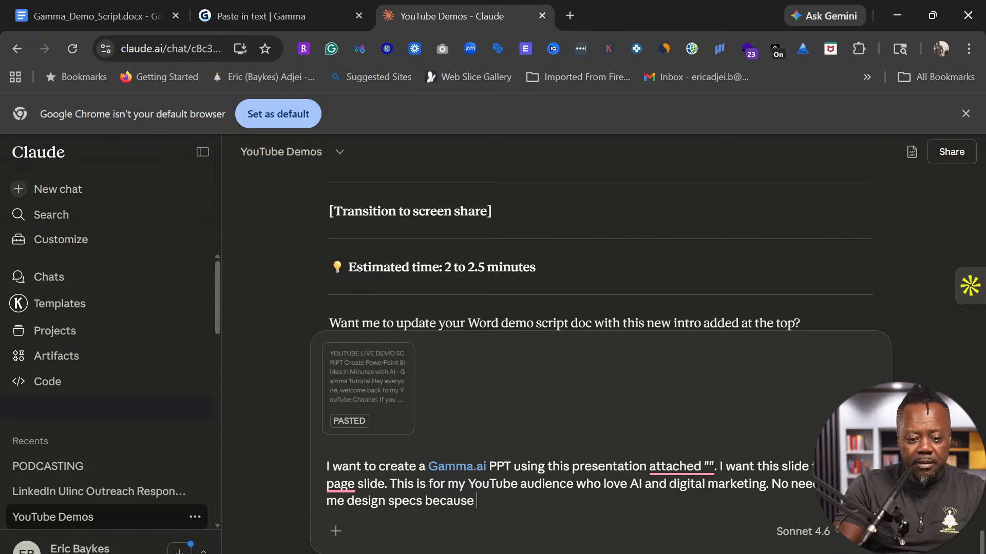
text(I will)
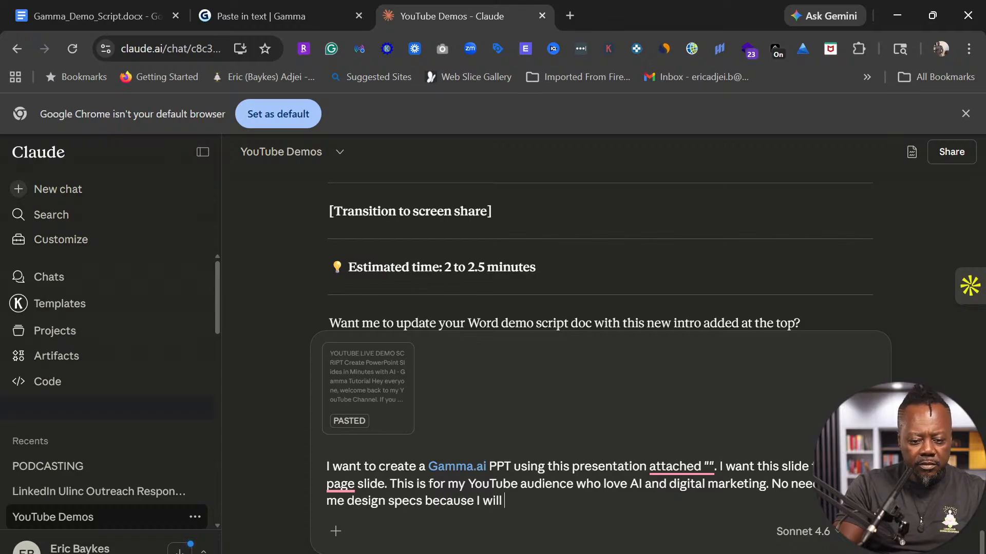
text( get )
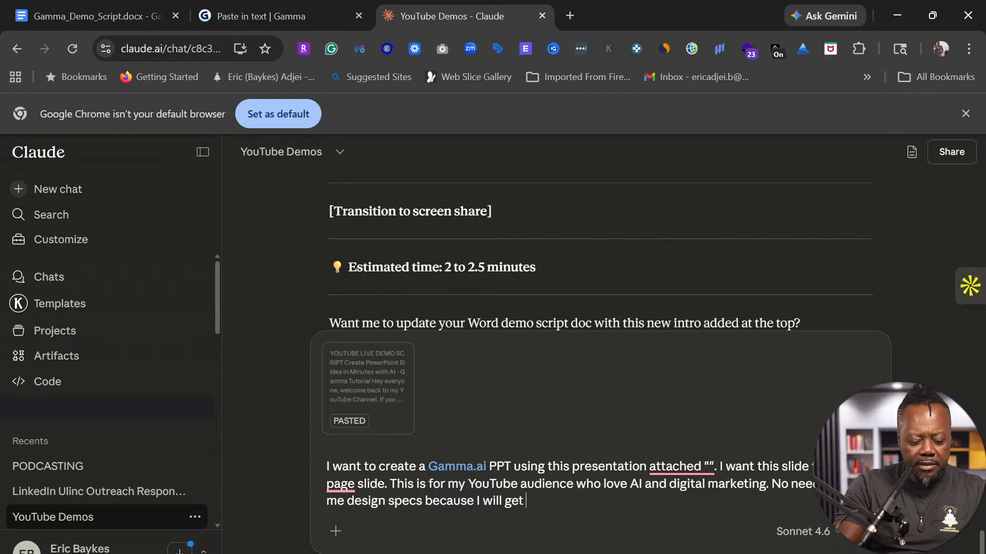
text(that t)
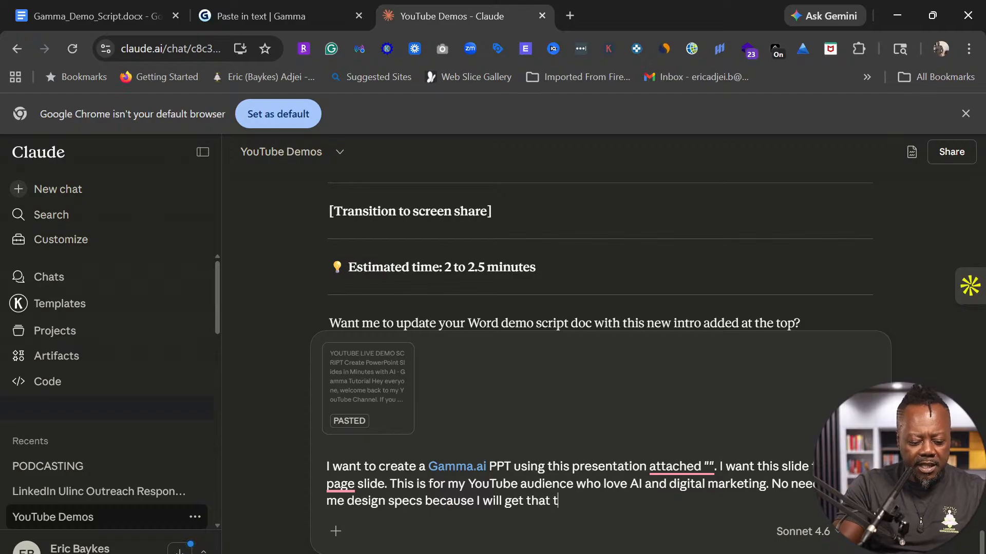
text(heme selection from Gamma.ai)
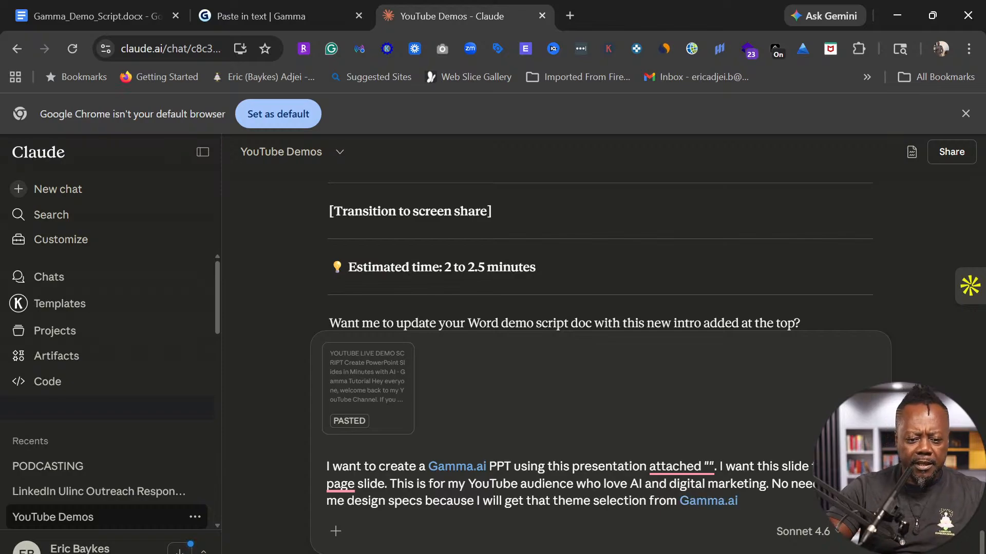
text(add)
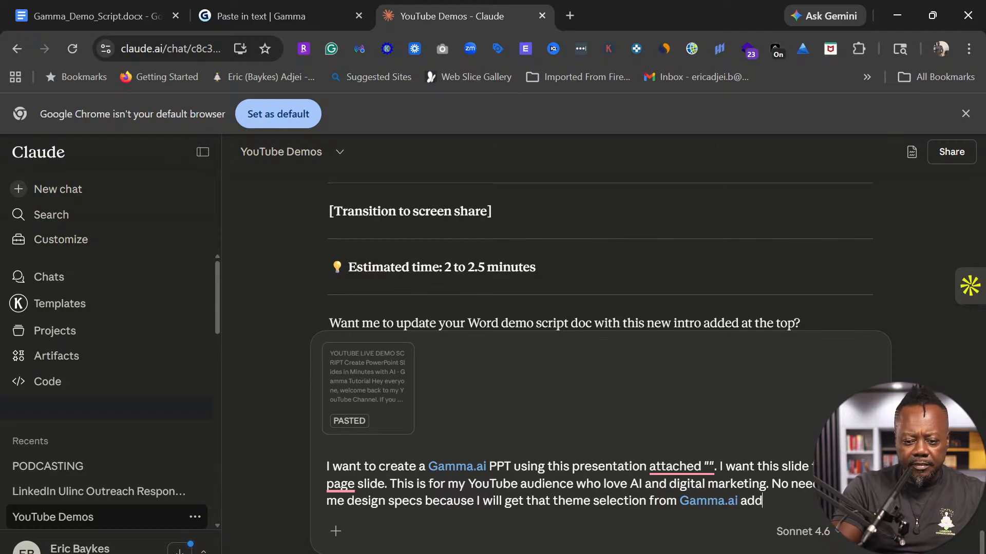
key(BackSpace)
key(BackSpace)
key(BackSpace)
key(BackSpace)
text(.)
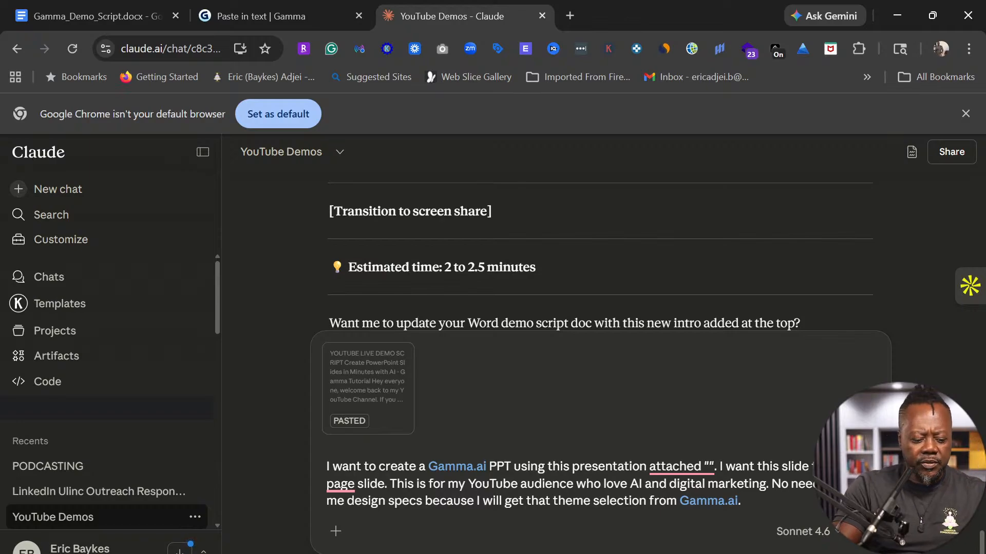
Add a sentence to the prompt asking for "a graph or a chat when comparing the different ai tools discussed here.".
text(Come )
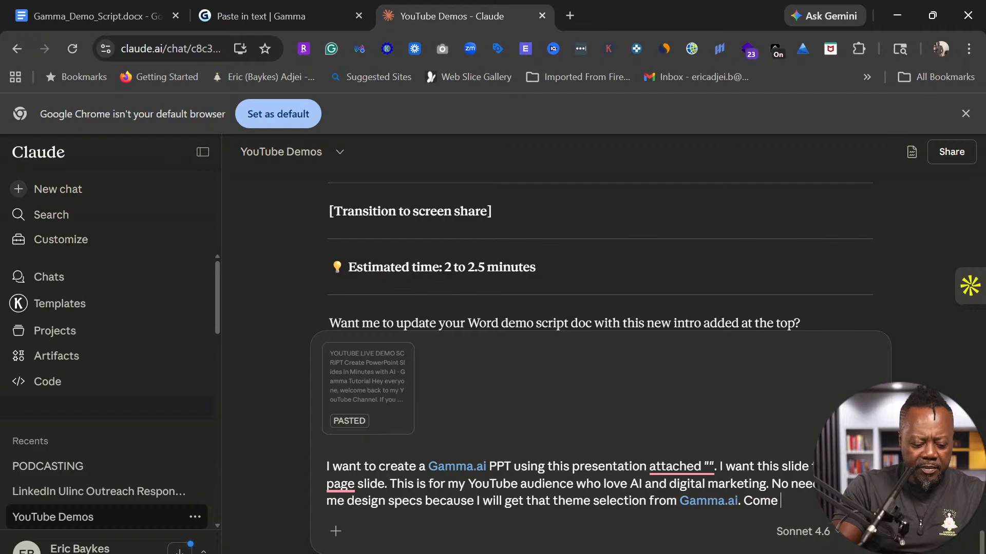
text(with a)
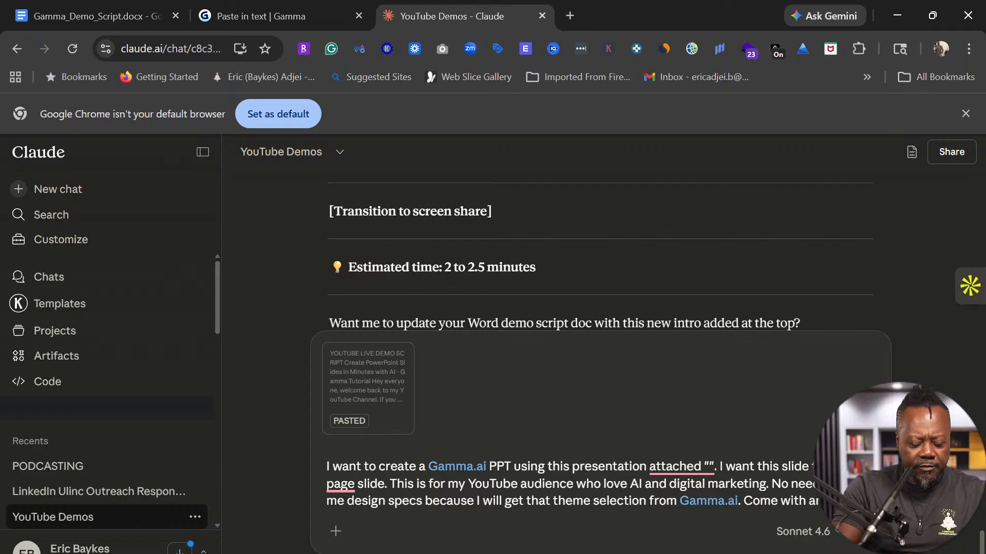
text( a gra)
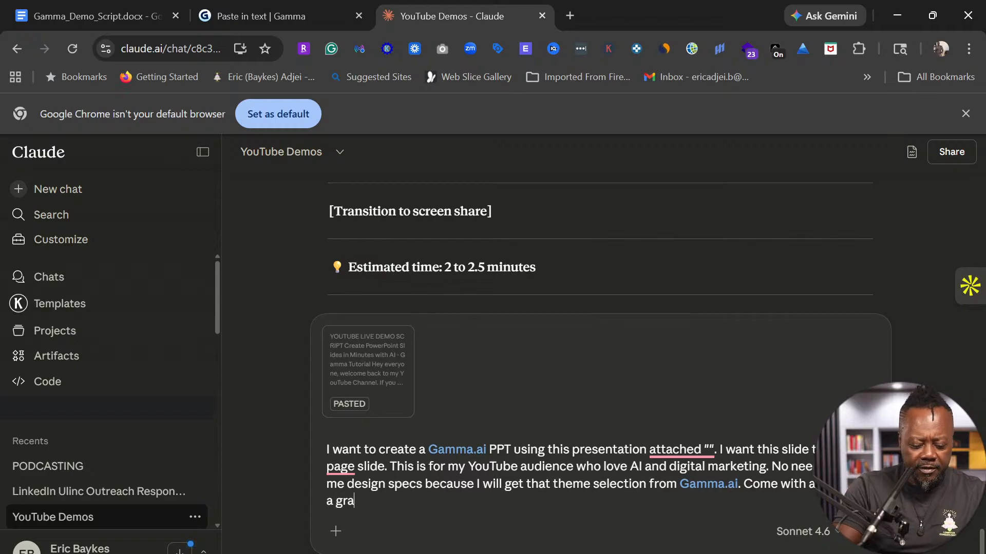
text(ph or)
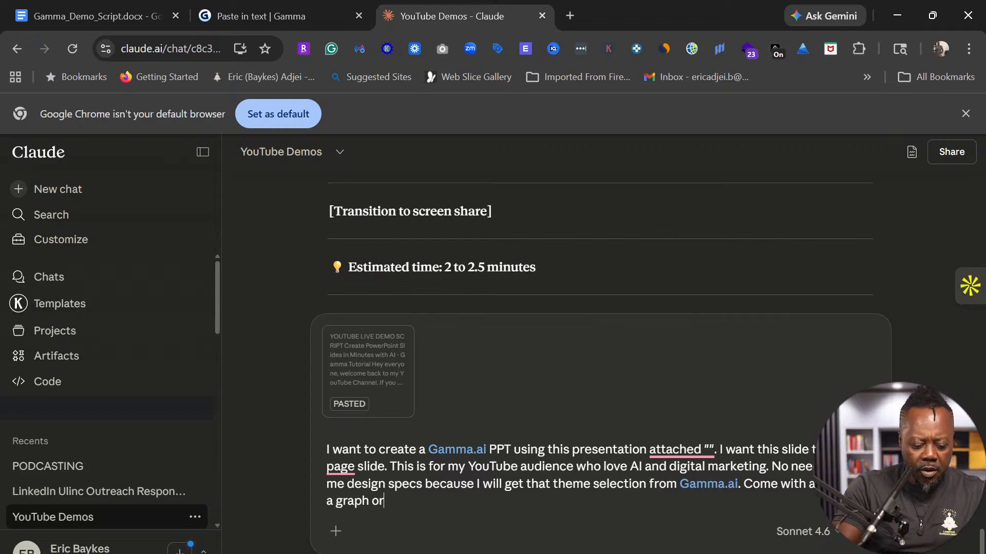
text( a chat )
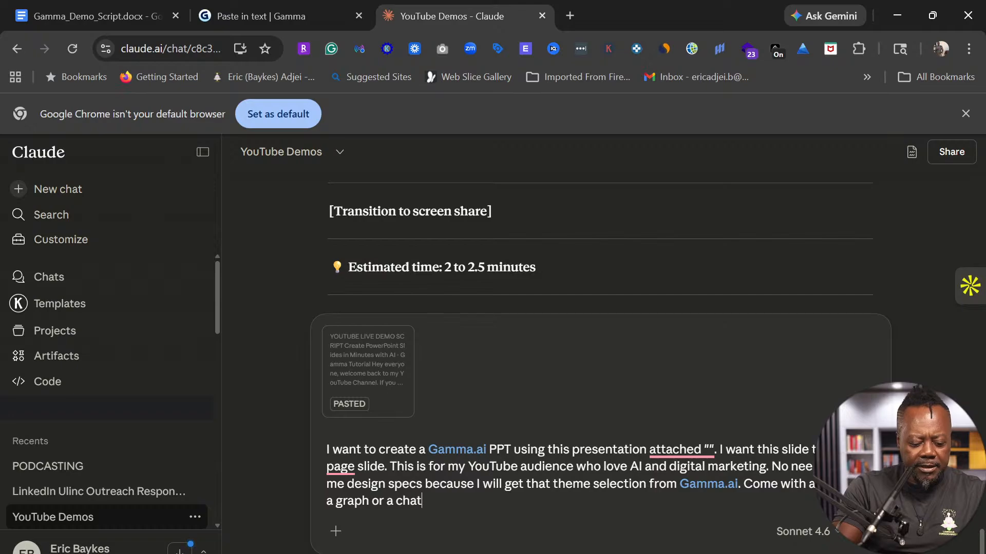
text(when comparing the different )
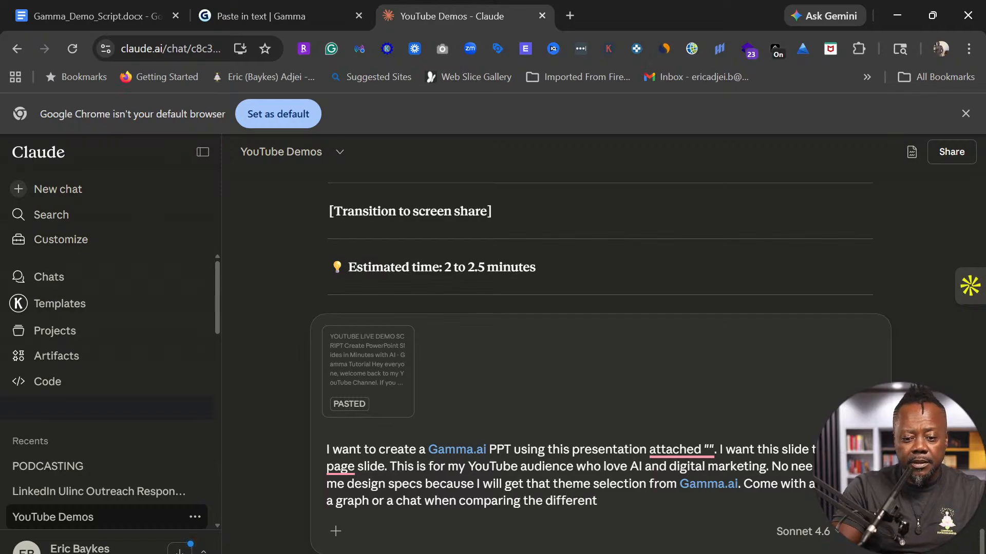
text(ai)
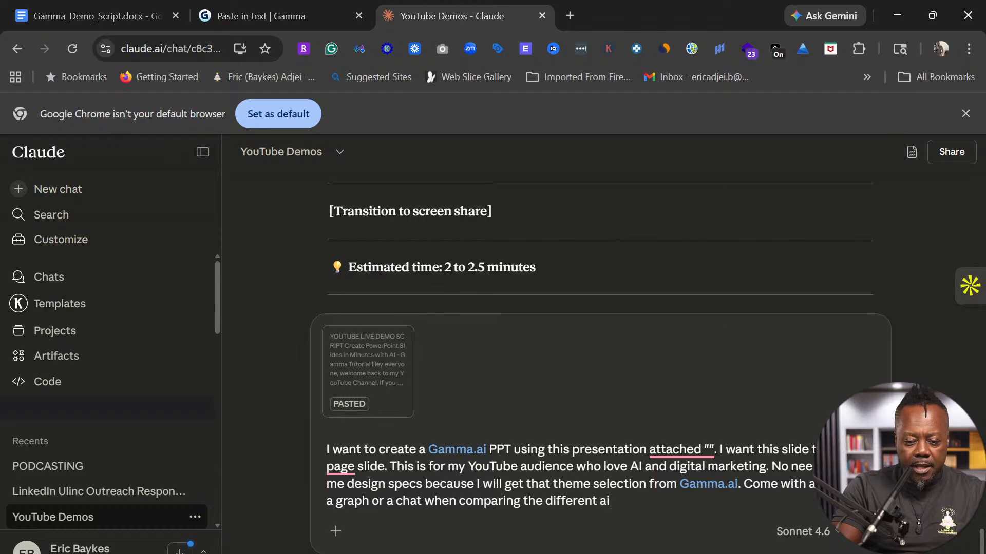
text( tools)
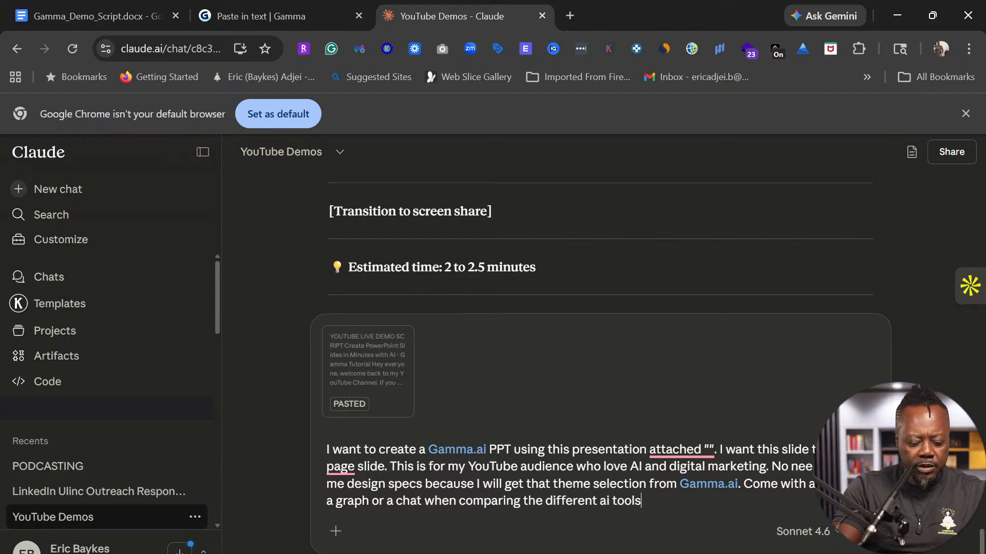
text( discusse)
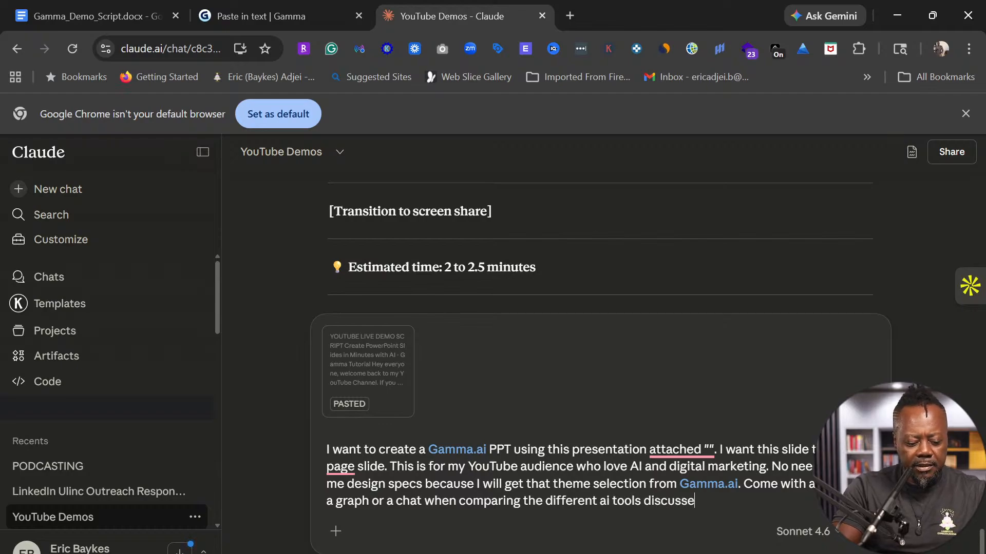
text(d here.)
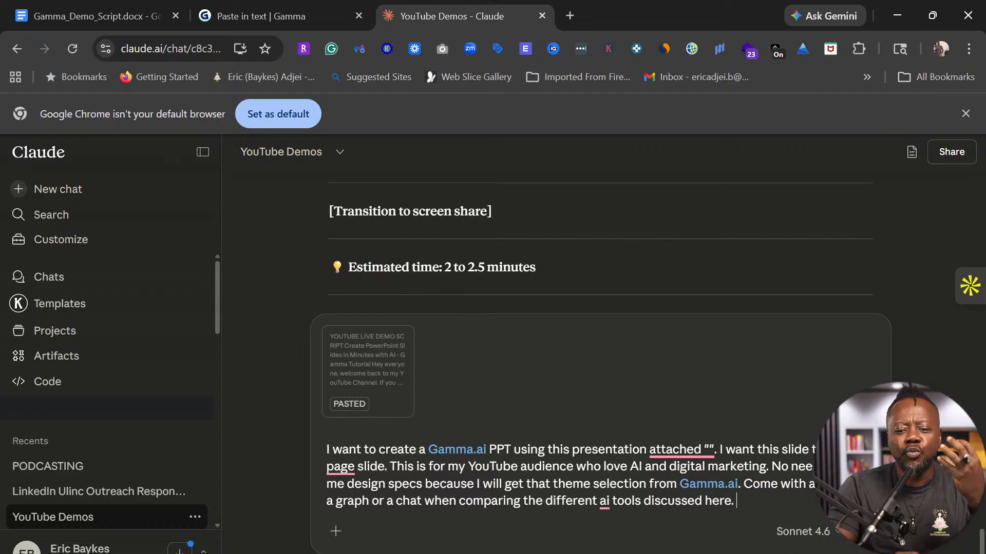
Finish the message by requesting a powerful "prompt for Gamma.ai to create this." and submit it.
text(I want )
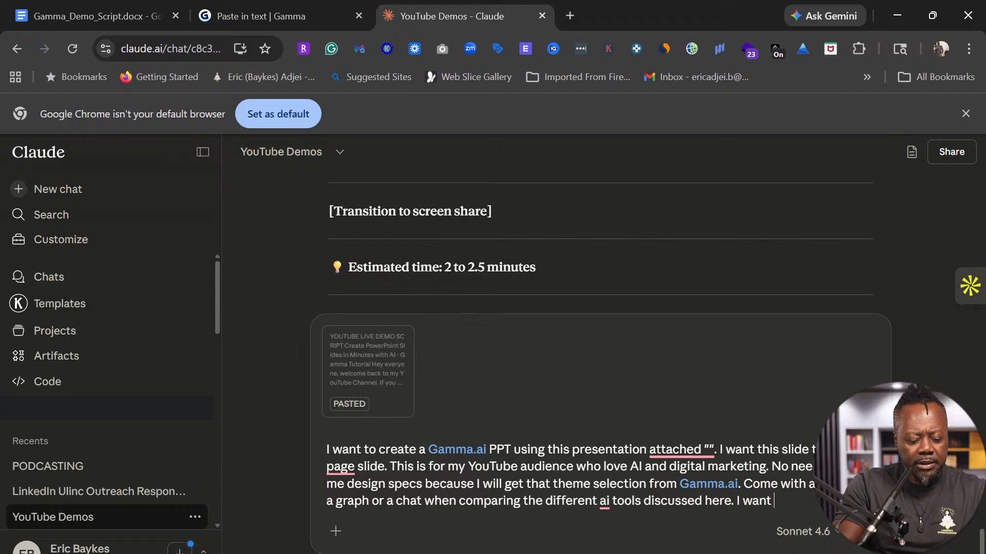
text(a a)
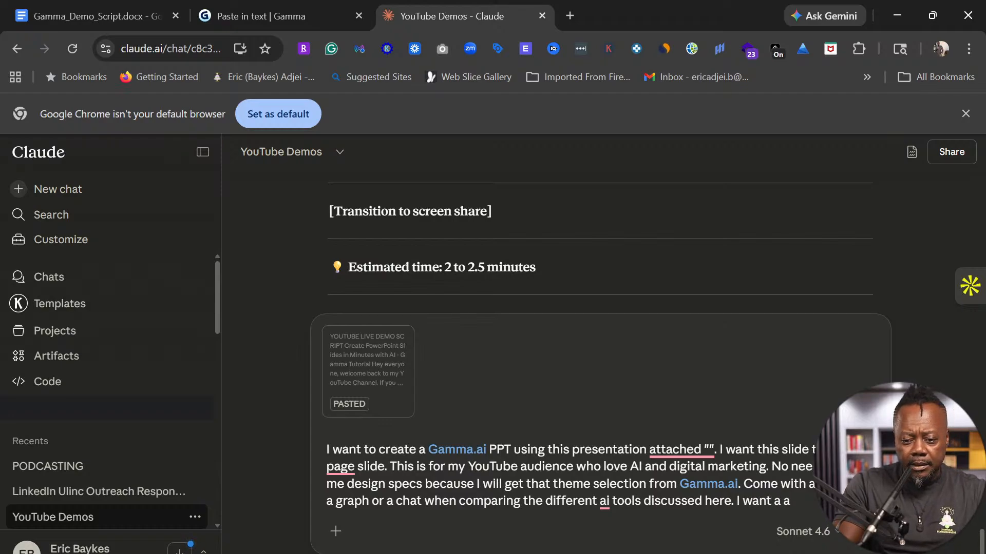
key(BackSpace)
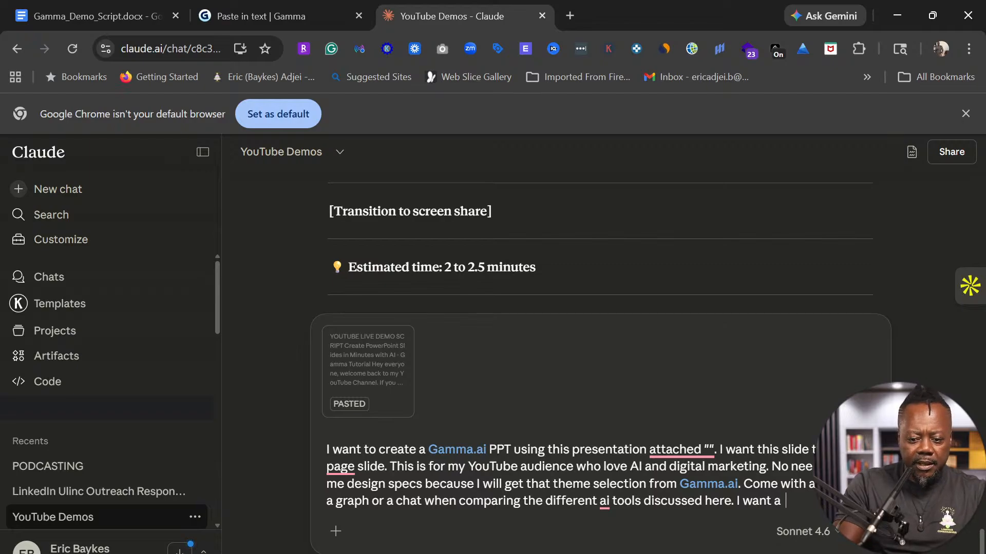
text(power)
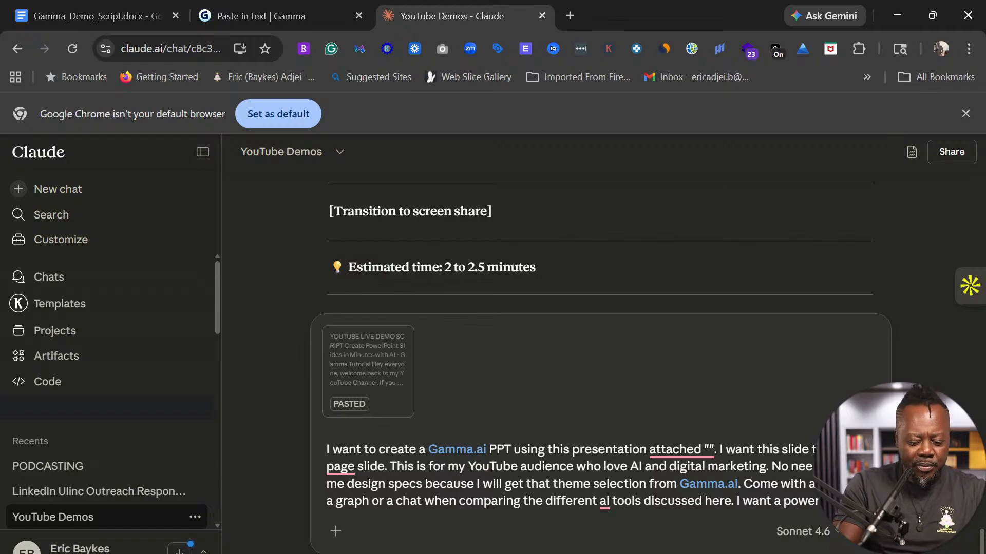
key(BackSpace)
text( prompt for)
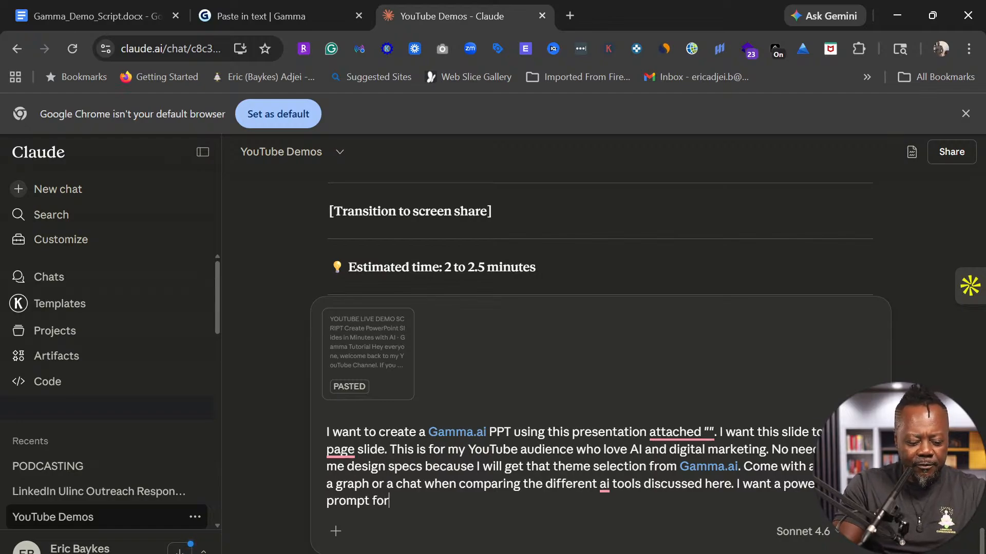
text( Gamma)
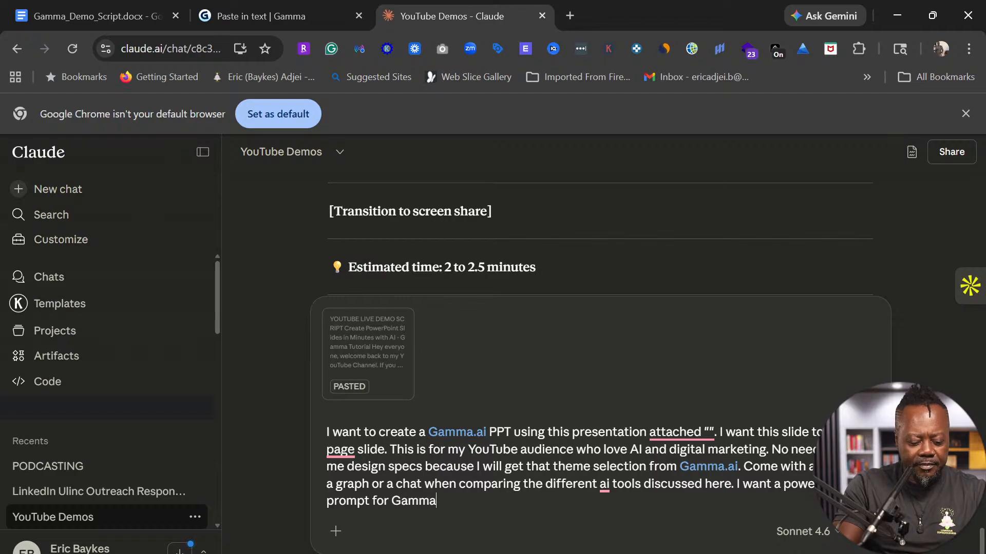
text(.ai )
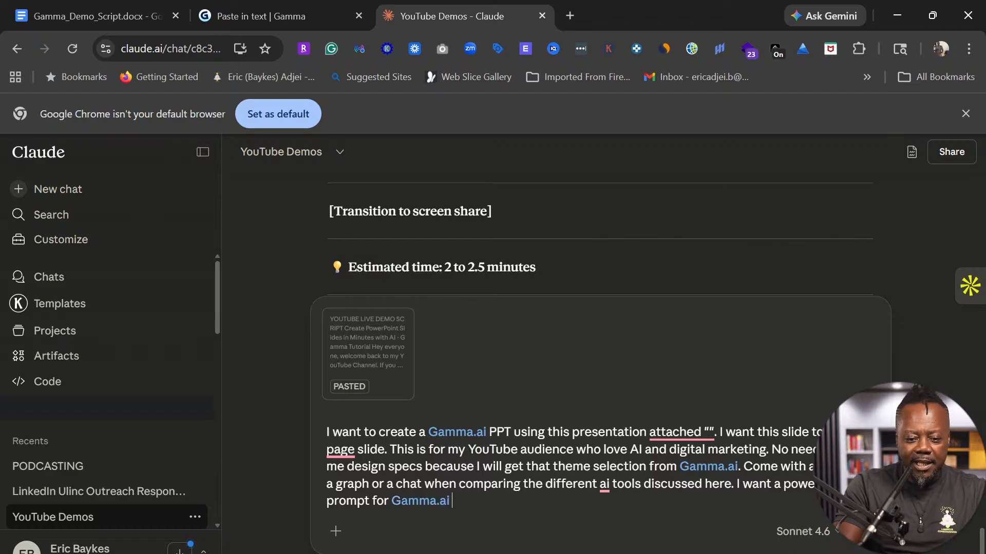
text(to create this.)
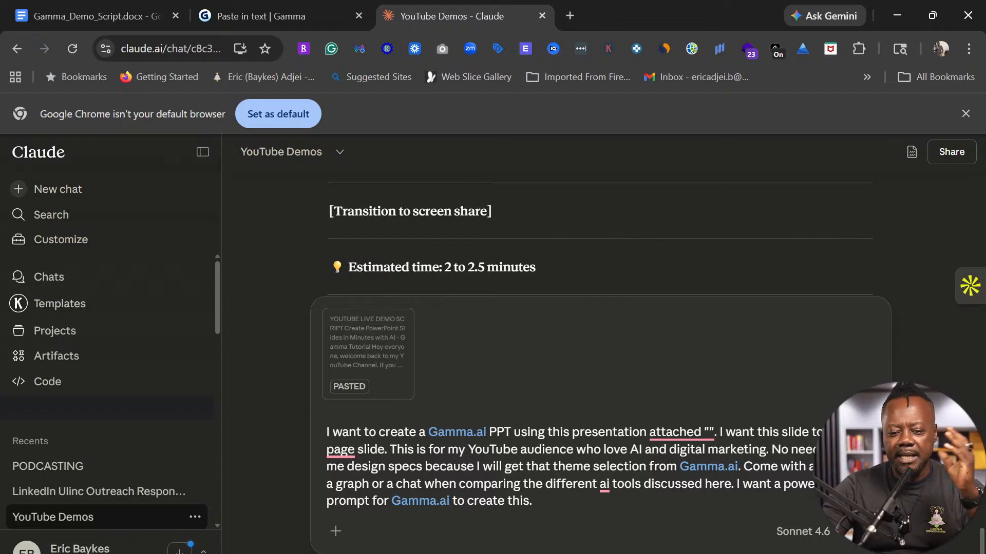
key(Return)
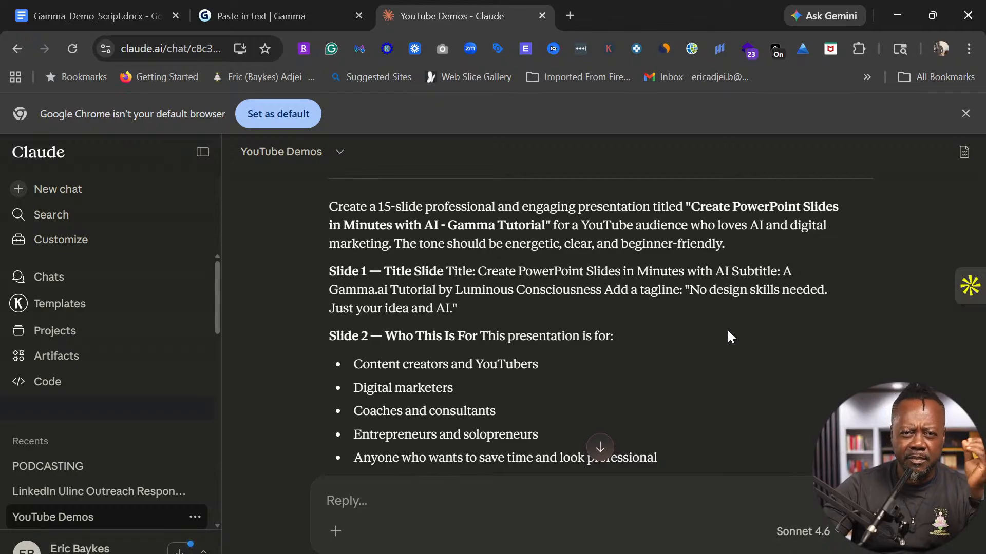
Review Claude's generated 15-slide Gamma.ai prompt and copy it from the opening line through the design instructions.
scroll(680, 346, down, 8)
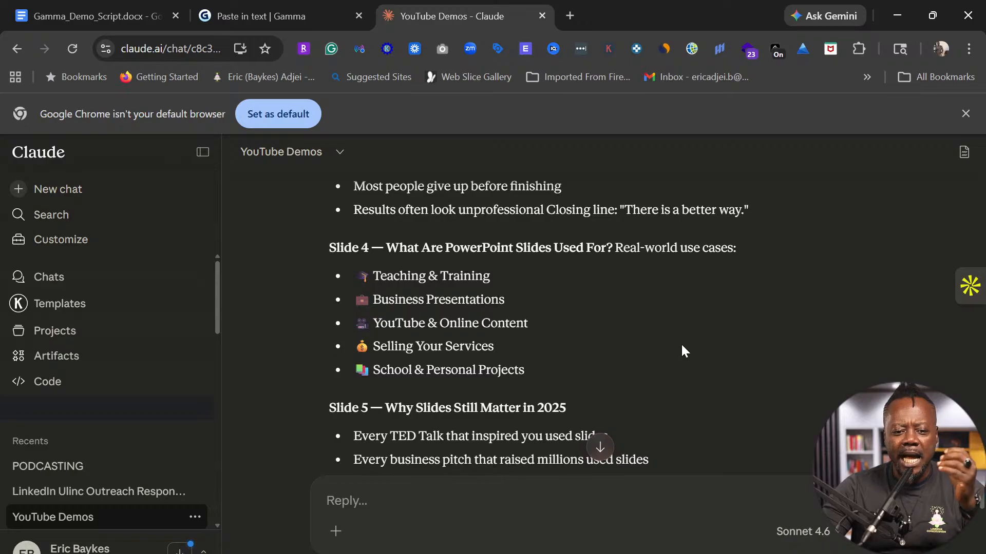
scroll(683, 351, down, 9)
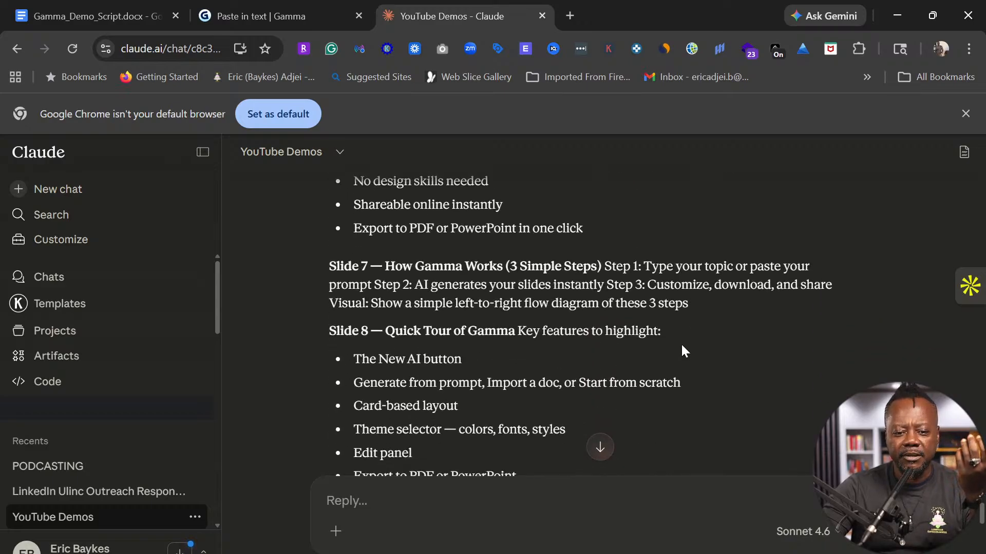
scroll(681, 343, up, 3)
scroll(681, 344, down, 12)
scroll(680, 344, down, 14)
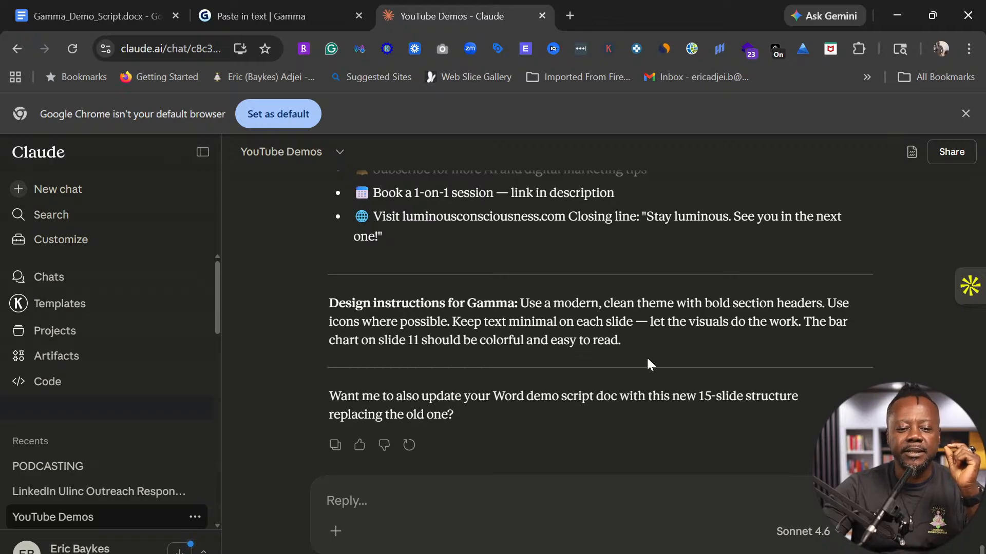
scroll(648, 363, up, 2)
triple_click(626, 420)
drag(454, 292, 329, 330)
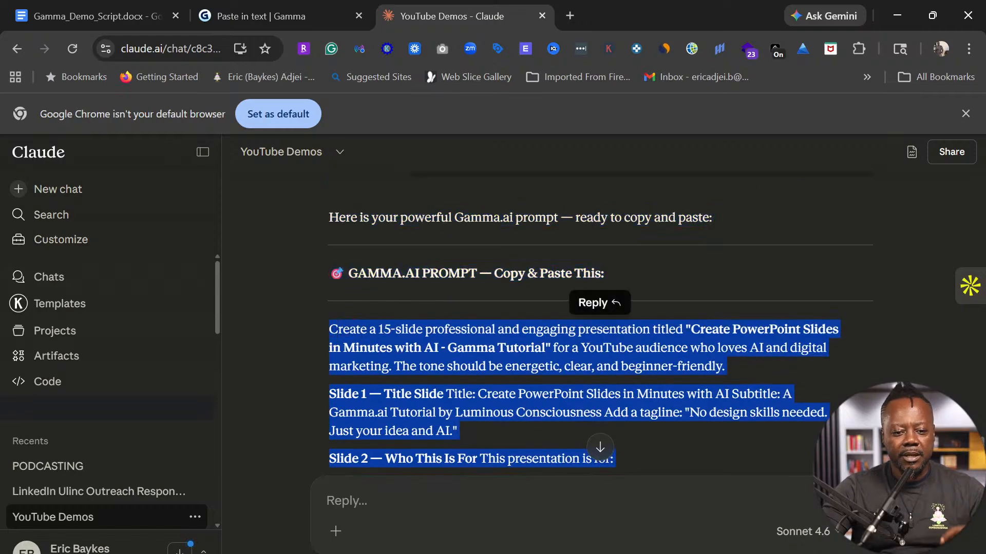
right_click(387, 327)
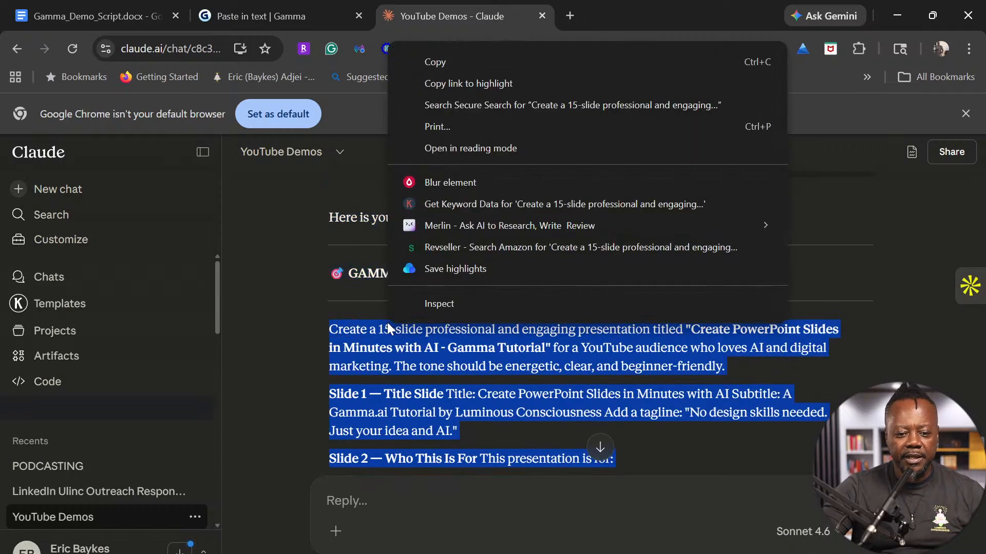
click(443, 62)
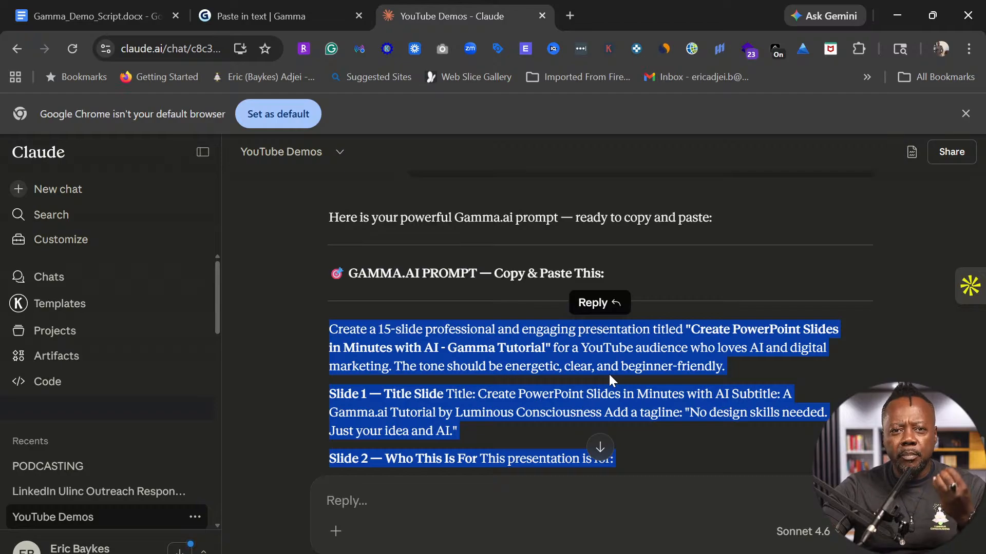
Switch to Gamma, return to its home page, and start a new AI creation using Paste in text.
click(253, 15)
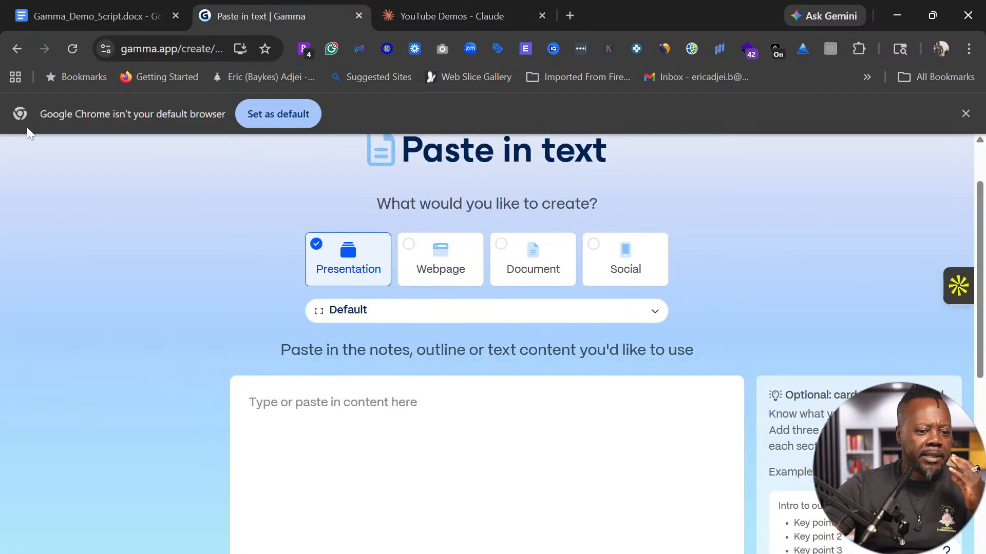
click(17, 49)
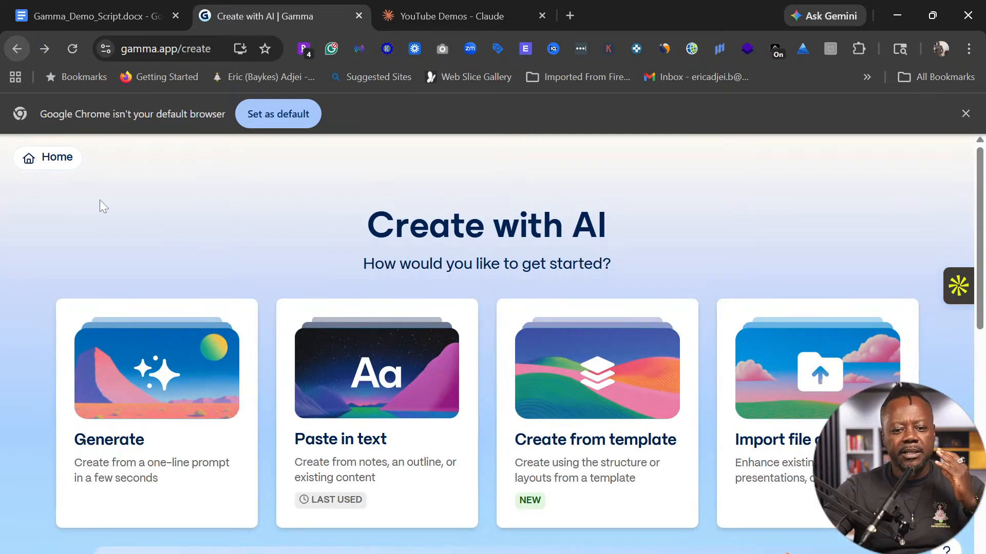
click(56, 162)
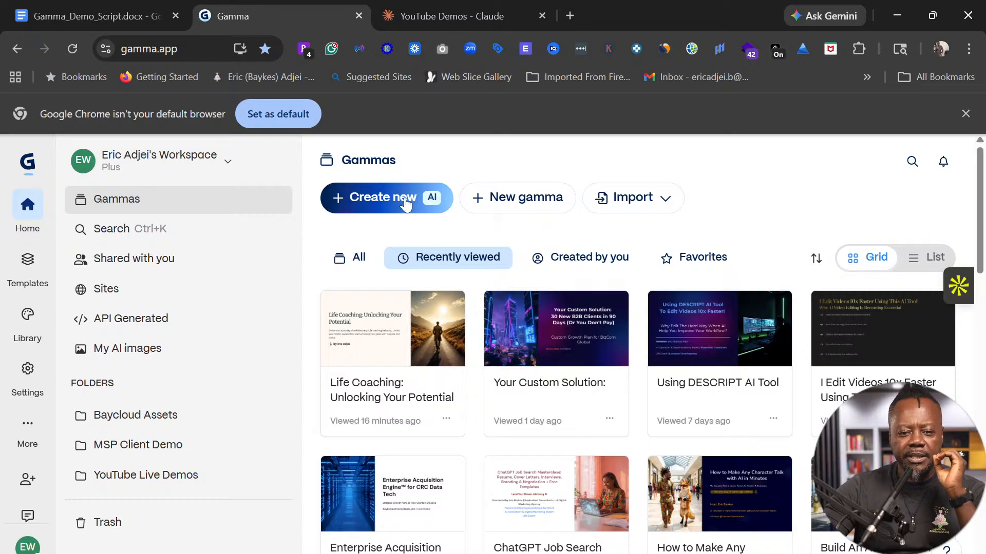
click(404, 201)
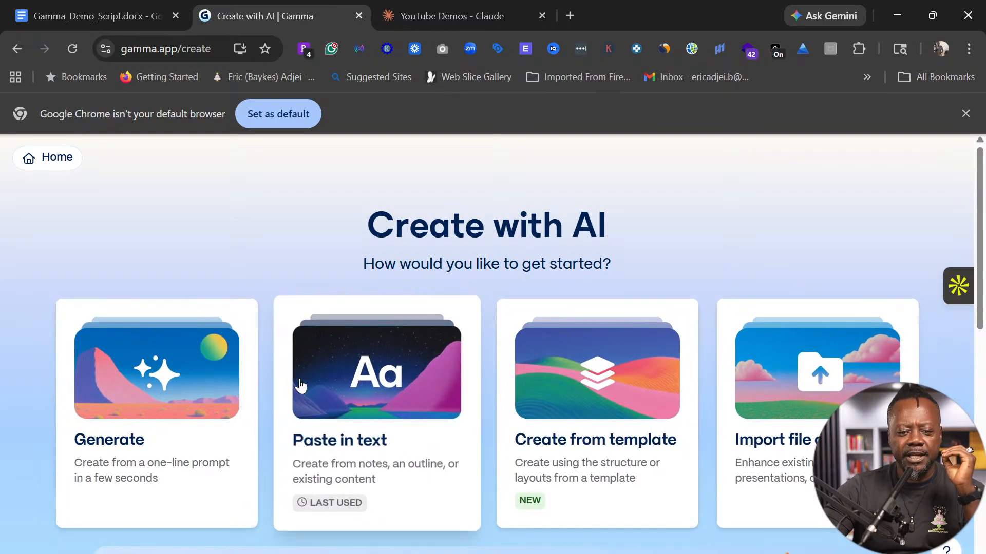
click(343, 397)
Paste the copied 15-slide prompt into the content box with Presentation as the output.
scroll(611, 377, down, 4)
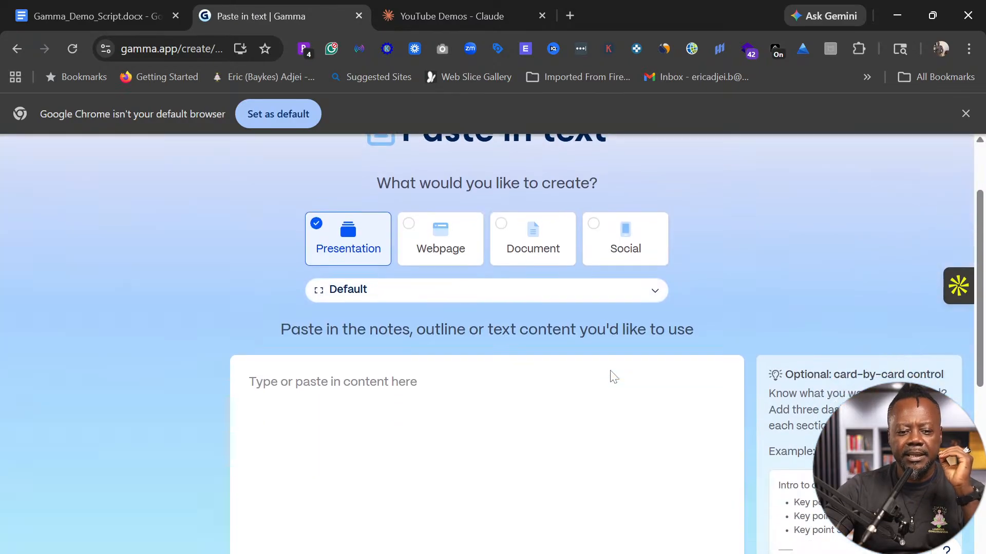
scroll(486, 338, down, 1)
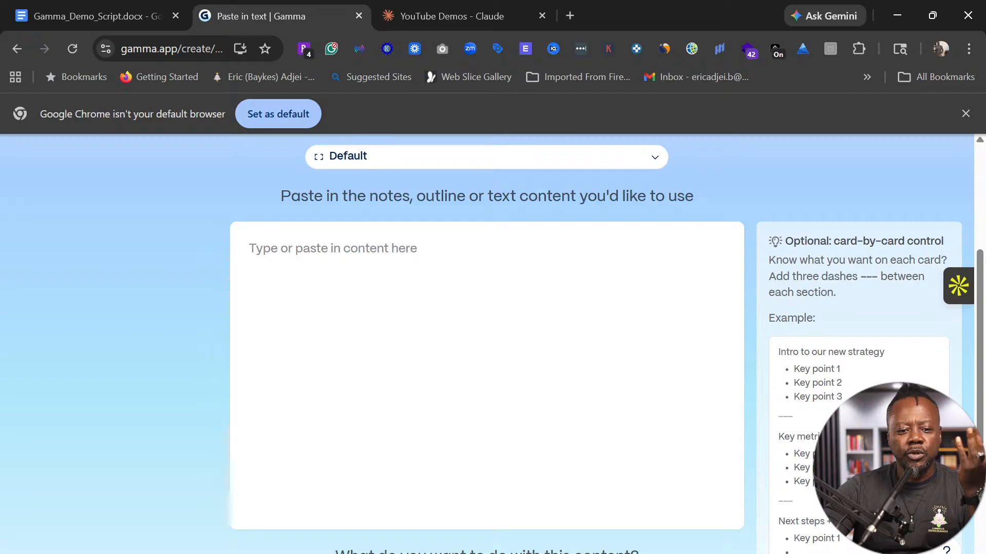
scroll(487, 339, up, 2)
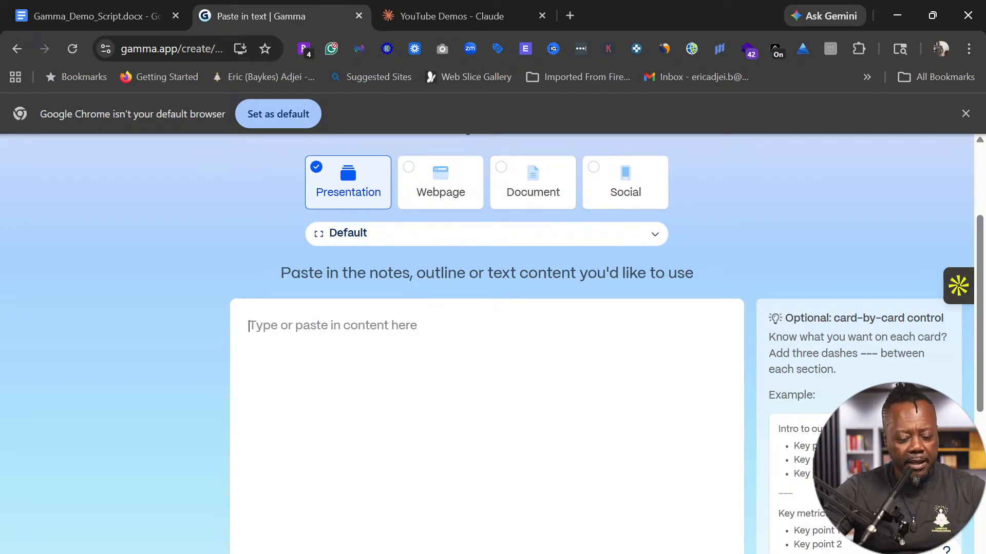
key(ctrl+v)
scroll(487, 410, up, 15)
scroll(487, 410, up, 11)
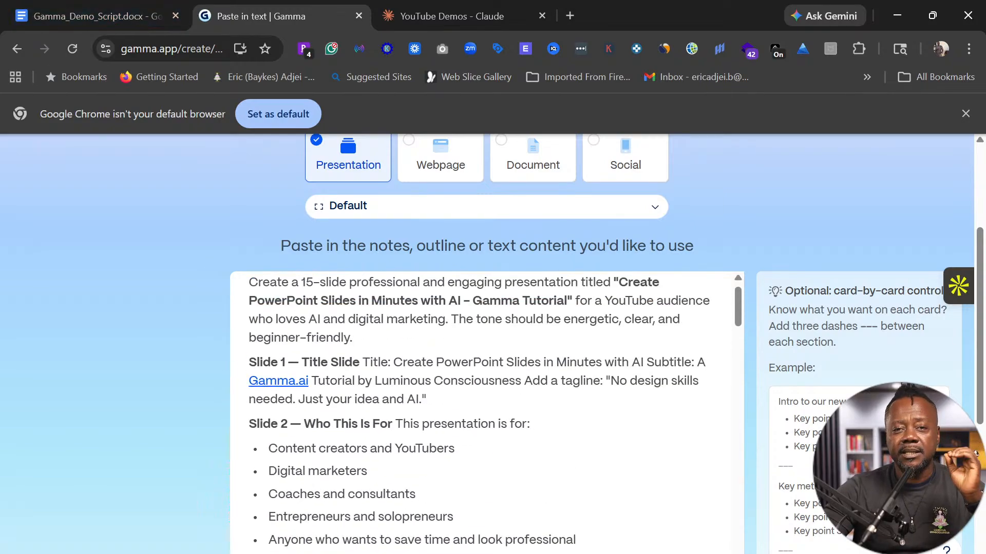
Check the pasted slides, select "Preserve this exact text", and try to continue to the prompt editor.
scroll(487, 411, down, 8)
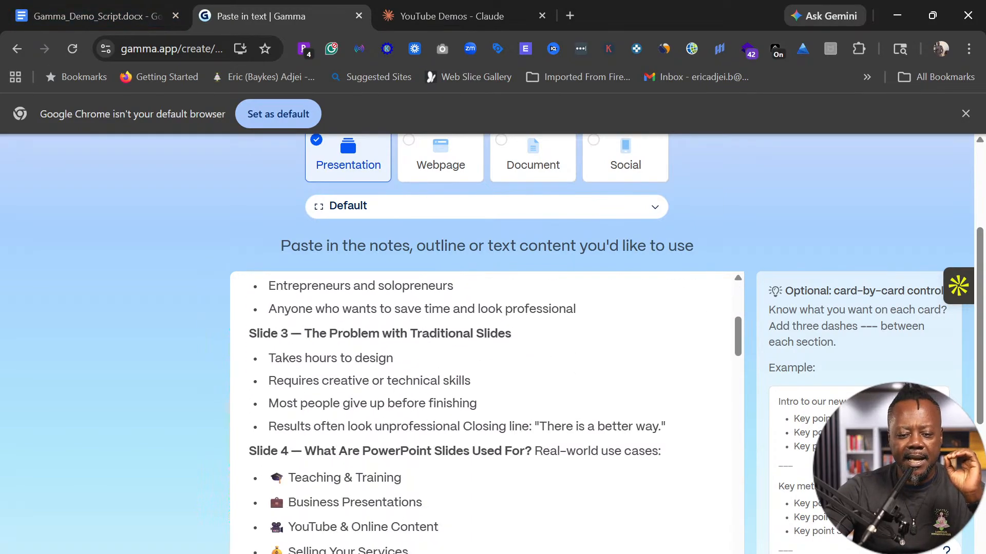
scroll(487, 410, down, 12)
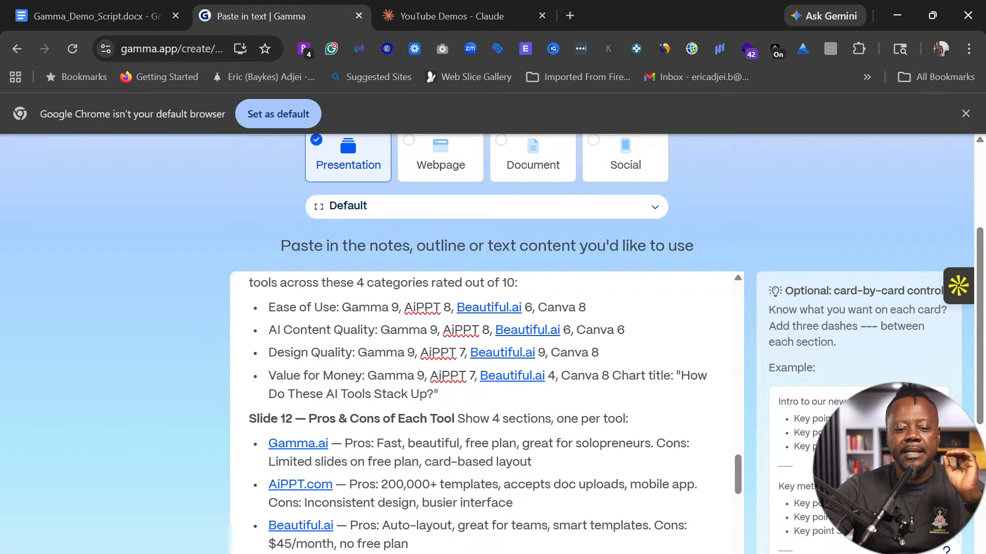
scroll(487, 411, down, 5)
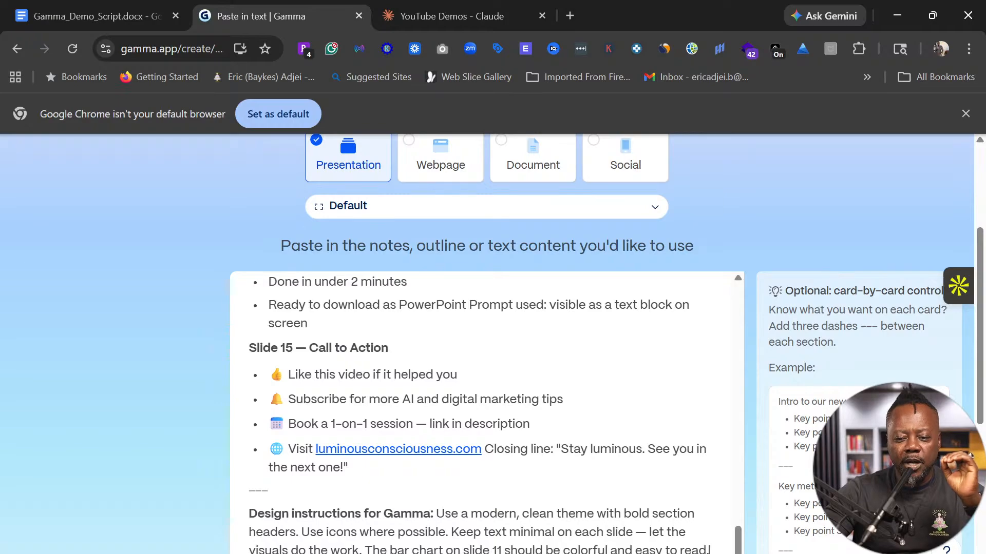
scroll(606, 485, down, 5)
scroll(606, 485, down, 1)
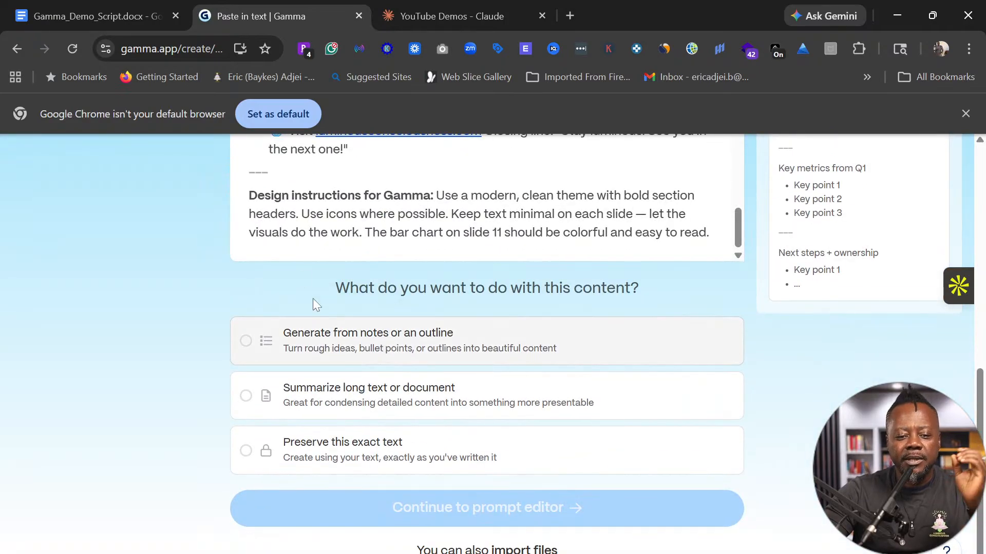
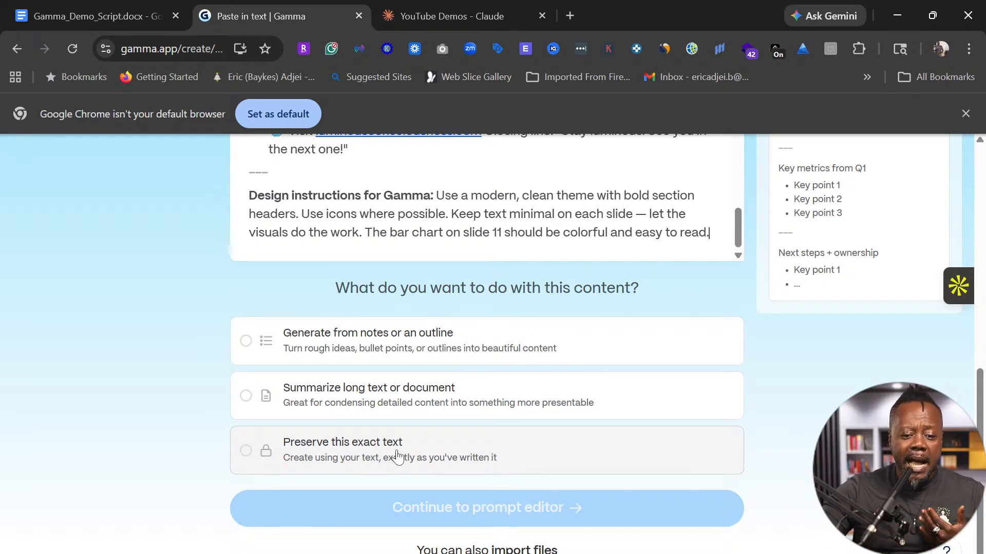
click(397, 457)
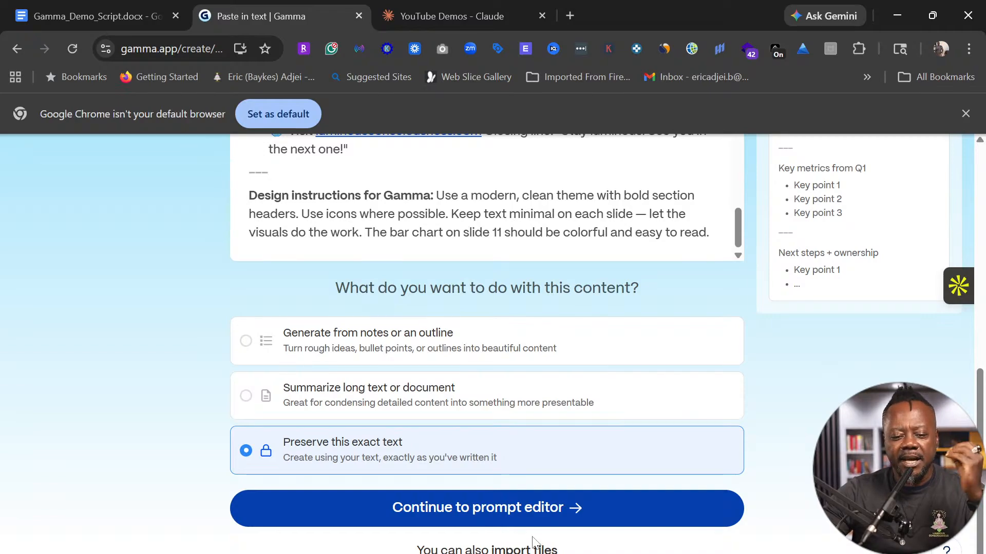
click(512, 515)
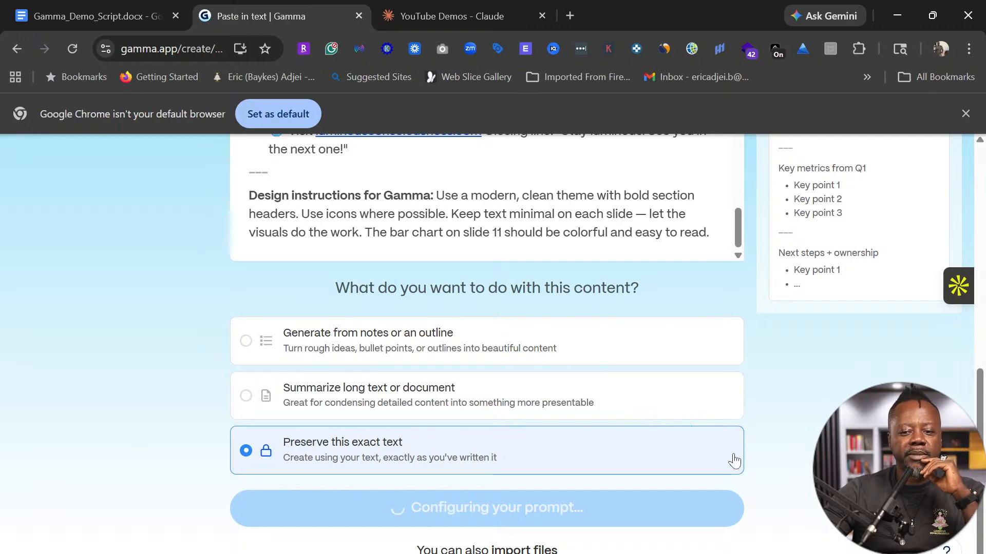
scroll(736, 461, up, 5)
scroll(738, 461, down, 1)
scroll(737, 461, down, 1)
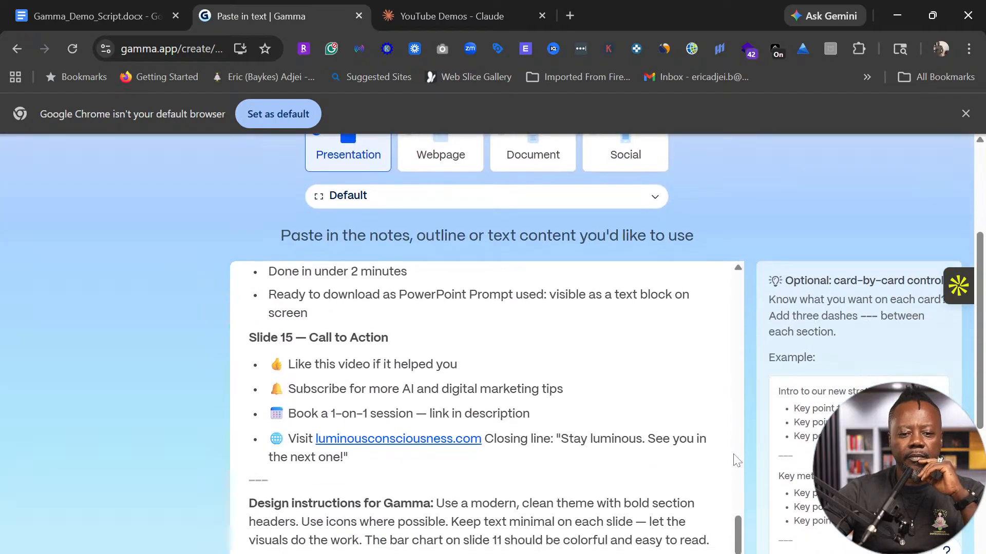
scroll(737, 461, down, 6)
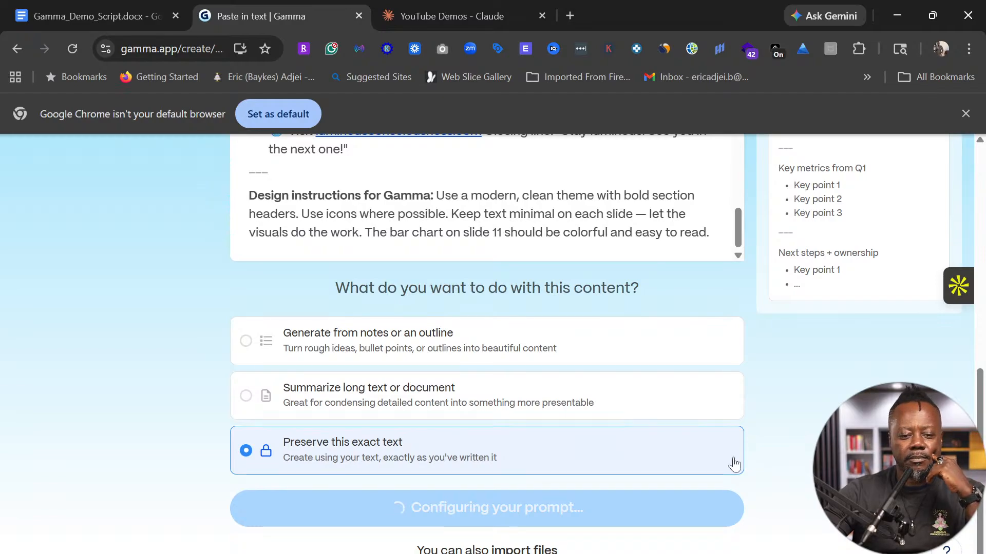
scroll(734, 463, up, 8)
scroll(736, 464, down, 2)
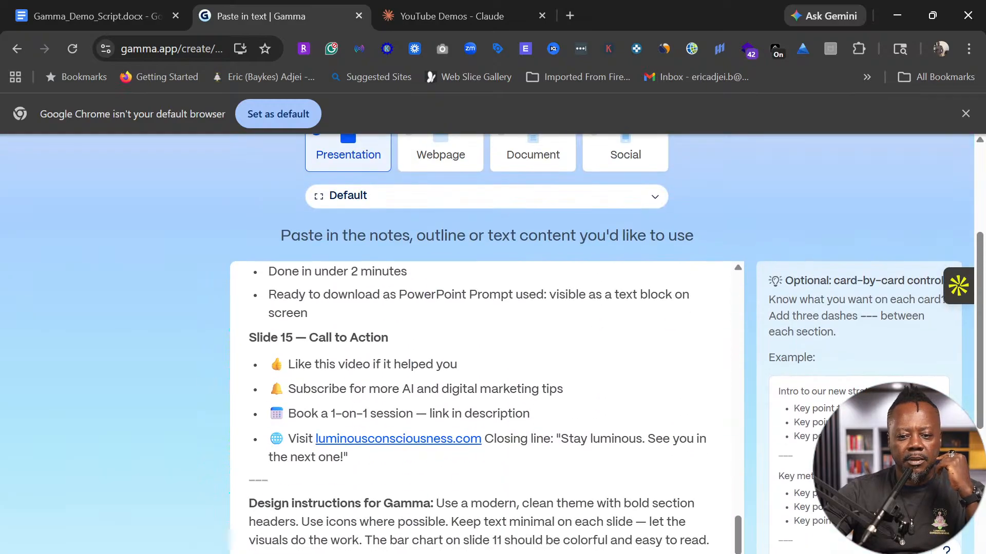
scroll(803, 368, down, 6)
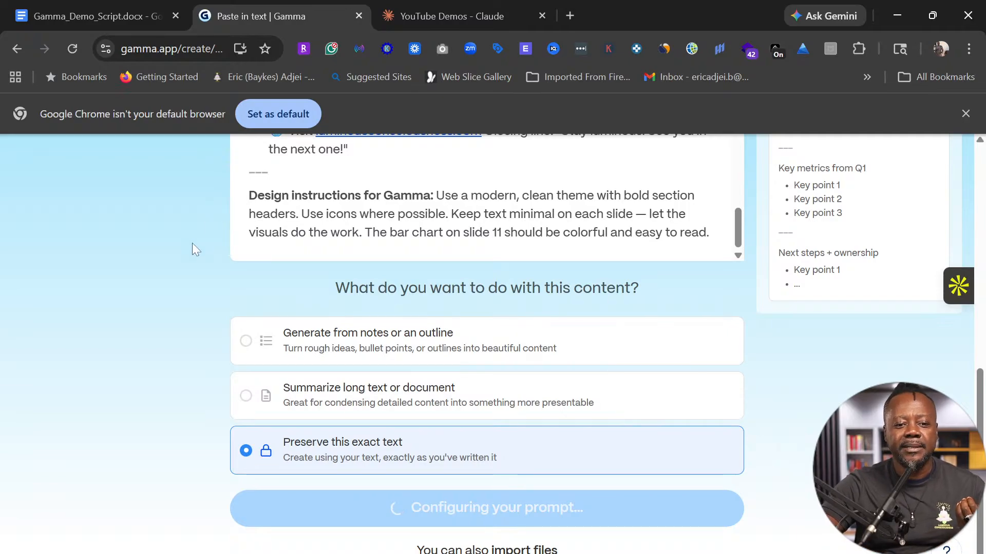
Reload the page, restart a Paste in text creation from Gamma's home page, and paste the copied prompt again.
click(72, 50)
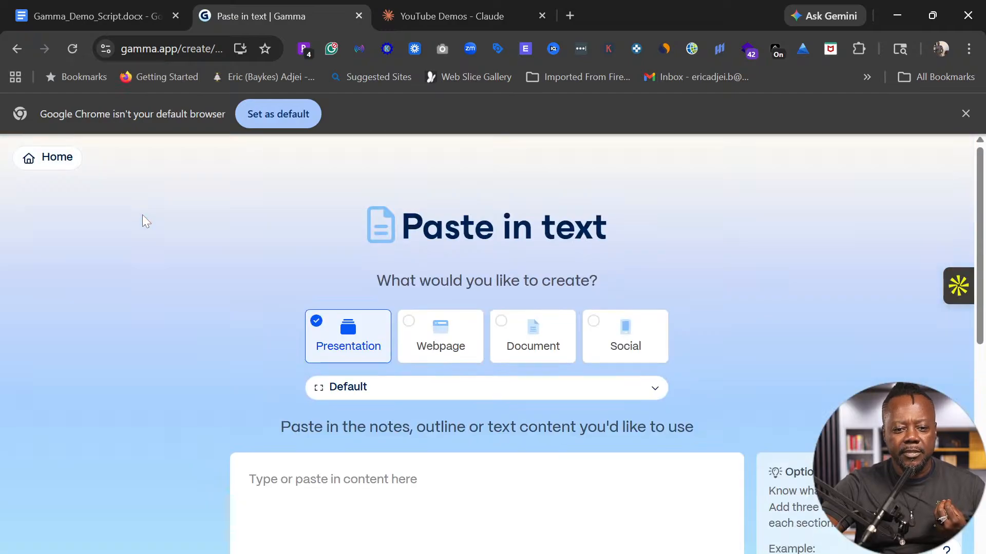
click(64, 161)
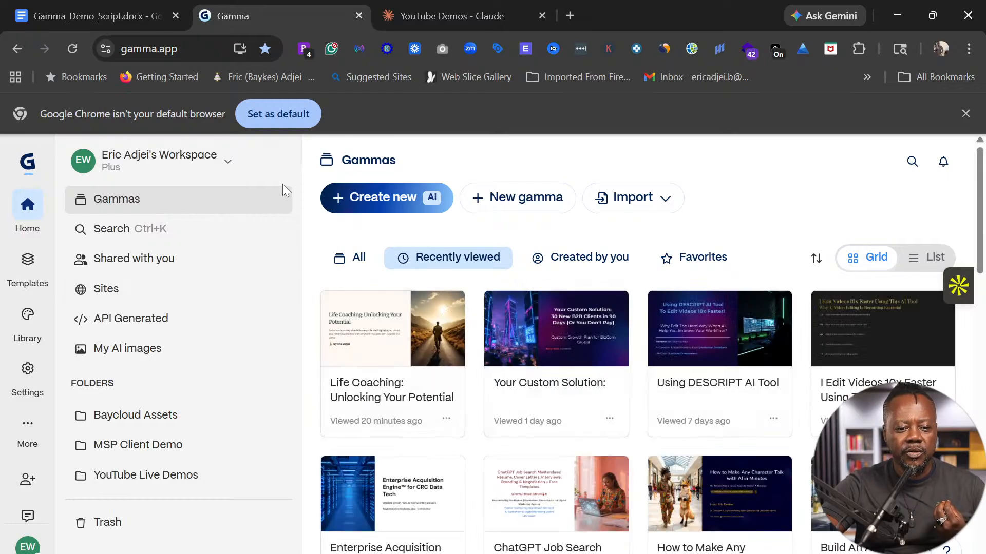
click(368, 201)
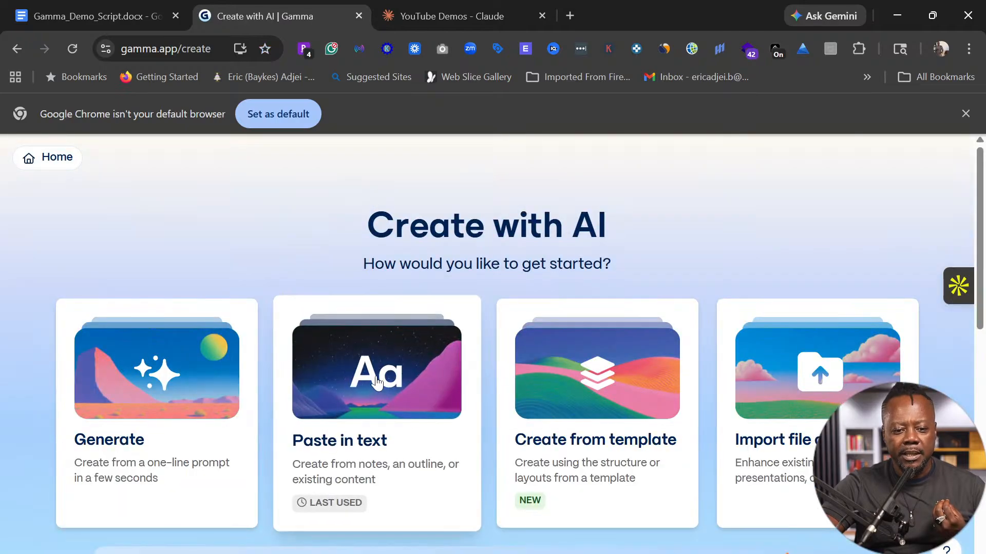
click(377, 385)
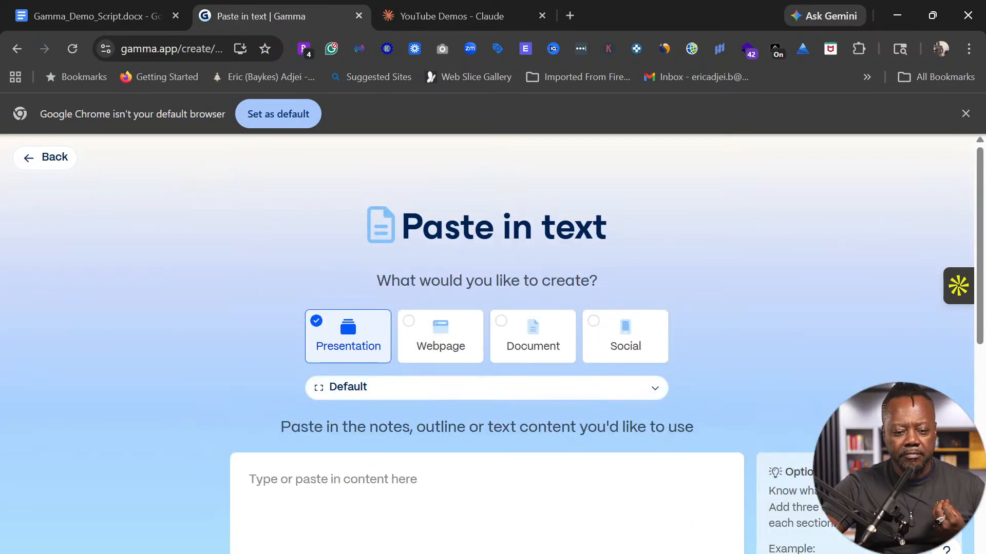
key(ctrl+v)
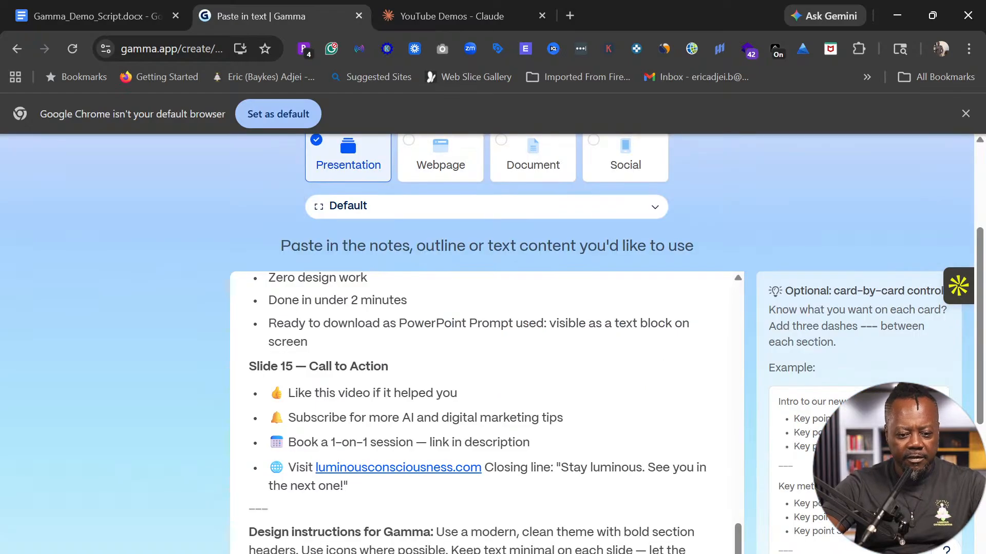
Set the content handling to "Preserve this exact text" and continue to the prompt editor.
scroll(891, 364, down, 5)
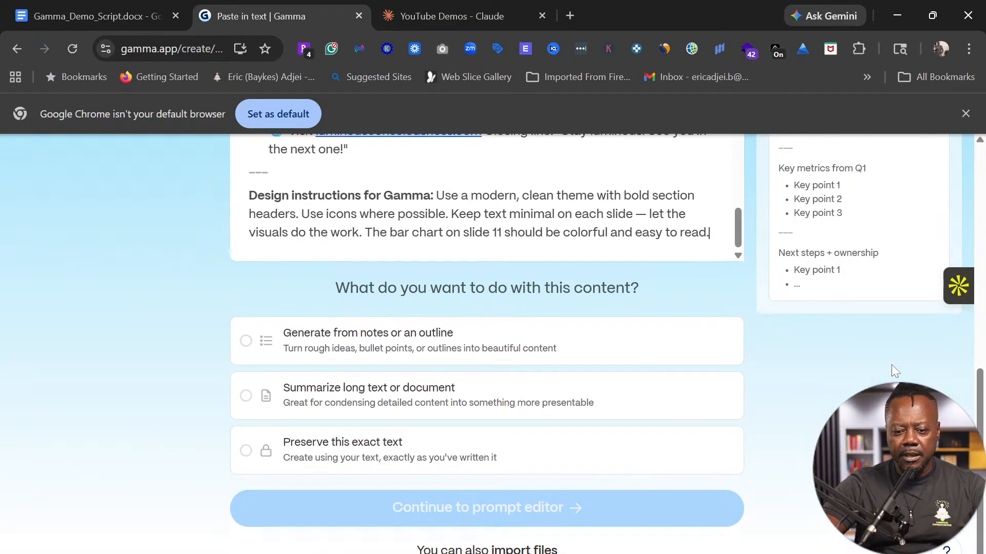
click(251, 451)
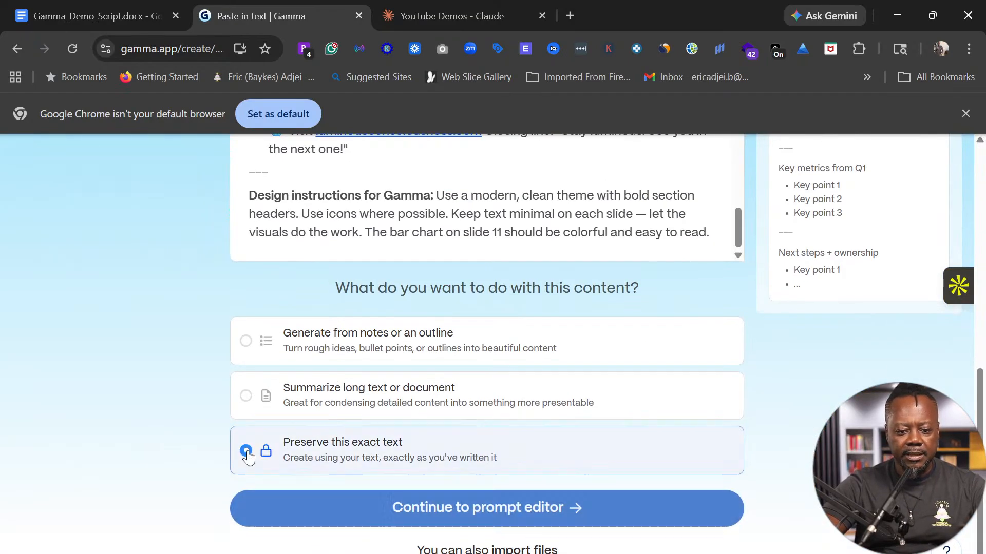
click(463, 511)
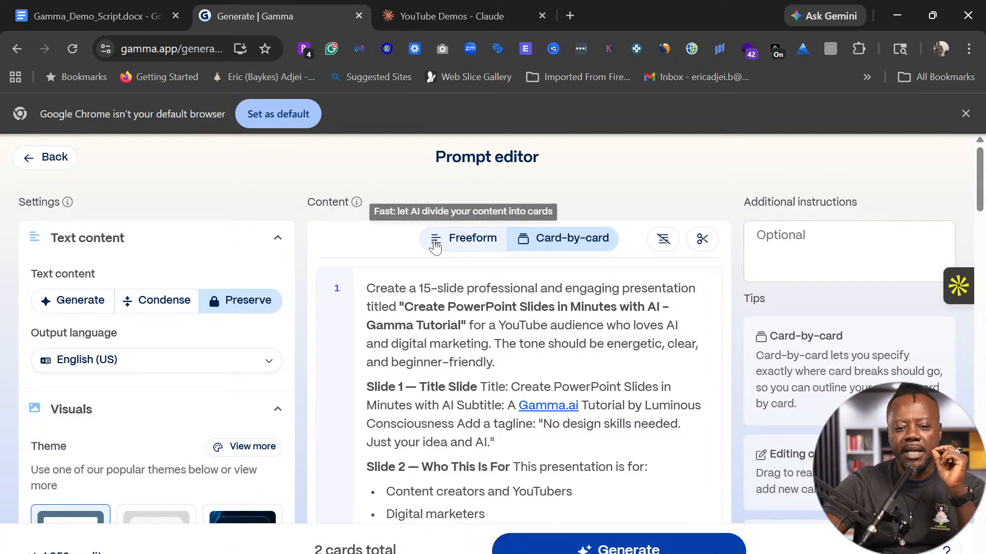
Switch the content layout to Freeform and raise the card count to 15.
click(461, 247)
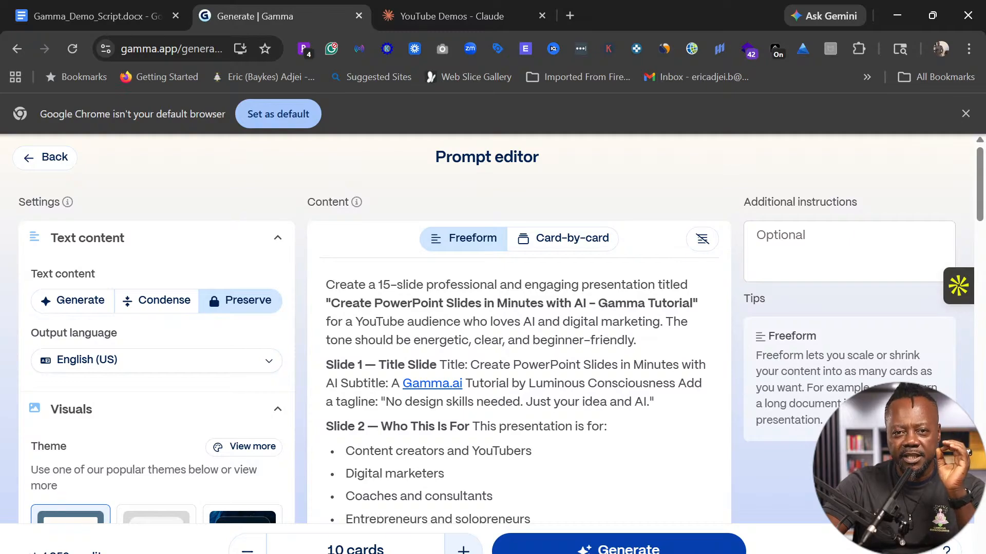
click(464, 550)
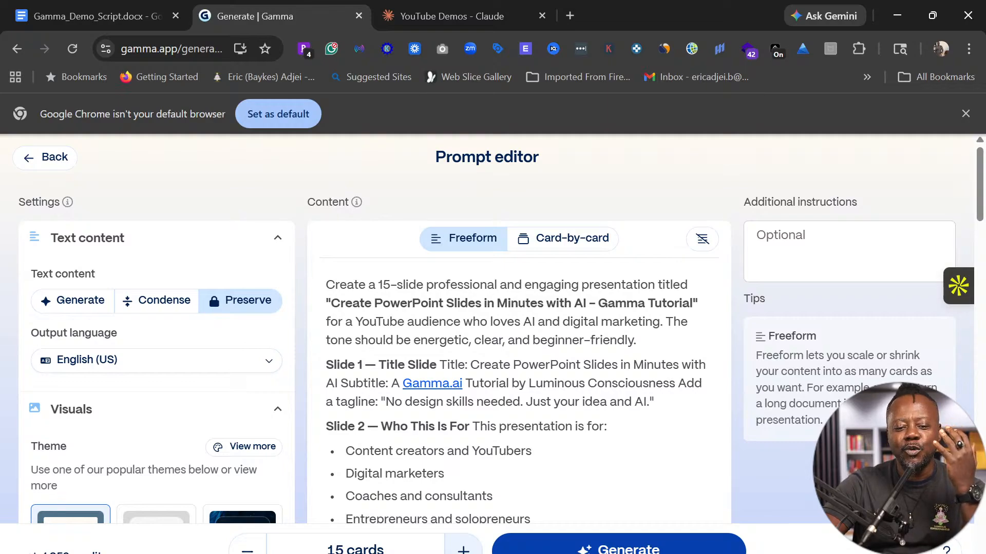
Test the card count range up to 20 cards and return it to 15.
click(464, 550)
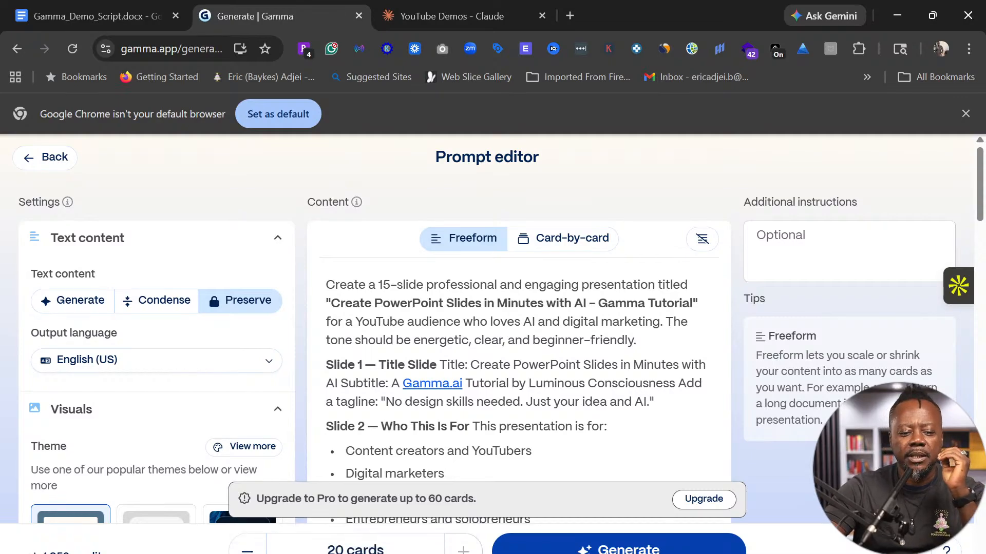
click(247, 550)
click(247, 550)
click(247, 550)
click(247, 550)
click(247, 550)
click(247, 550)
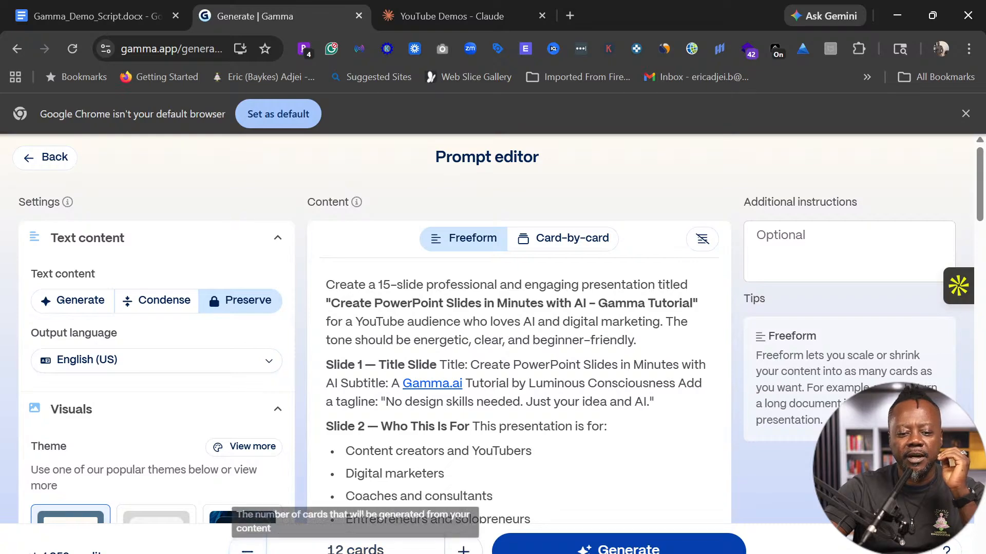
click(463, 550)
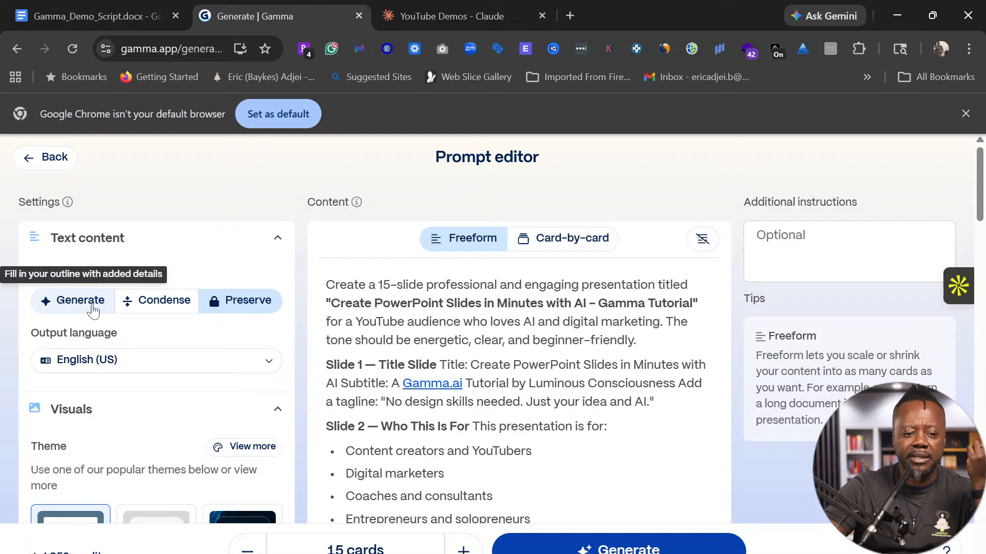
Examine the available output languages from Afrikaans through Korean, keeping English (US) selected.
scroll(159, 401, down, 2)
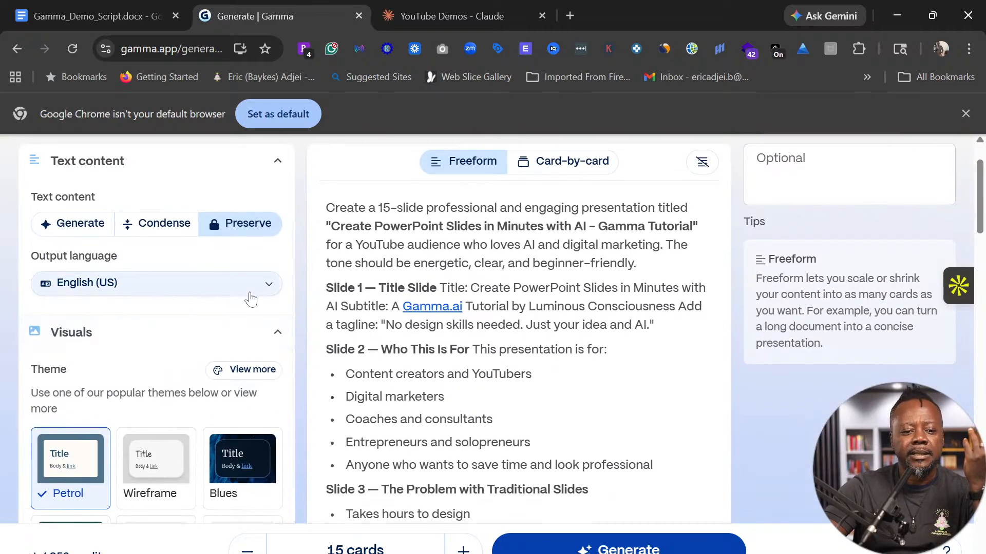
click(251, 288)
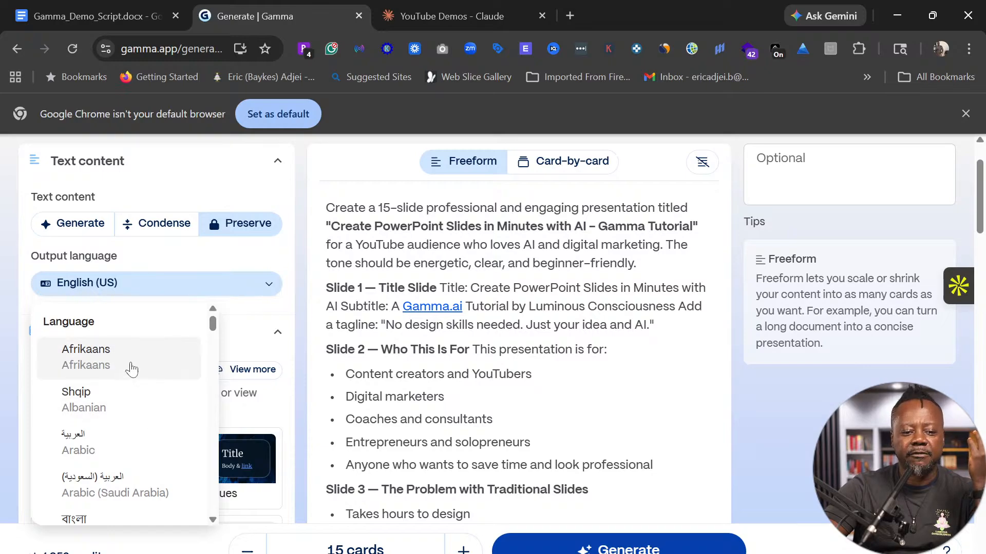
scroll(132, 405, down, 5)
scroll(130, 411, down, 4)
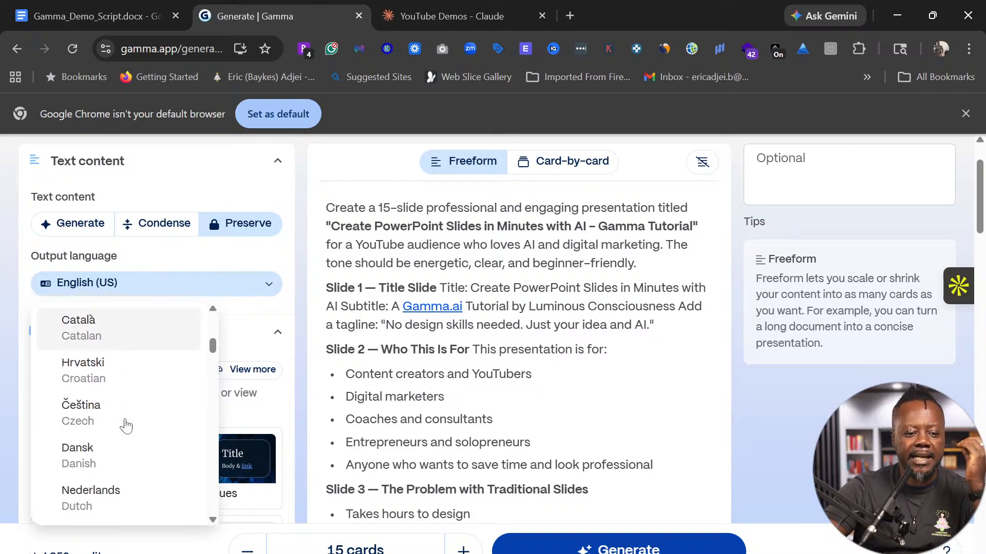
scroll(126, 425, down, 1)
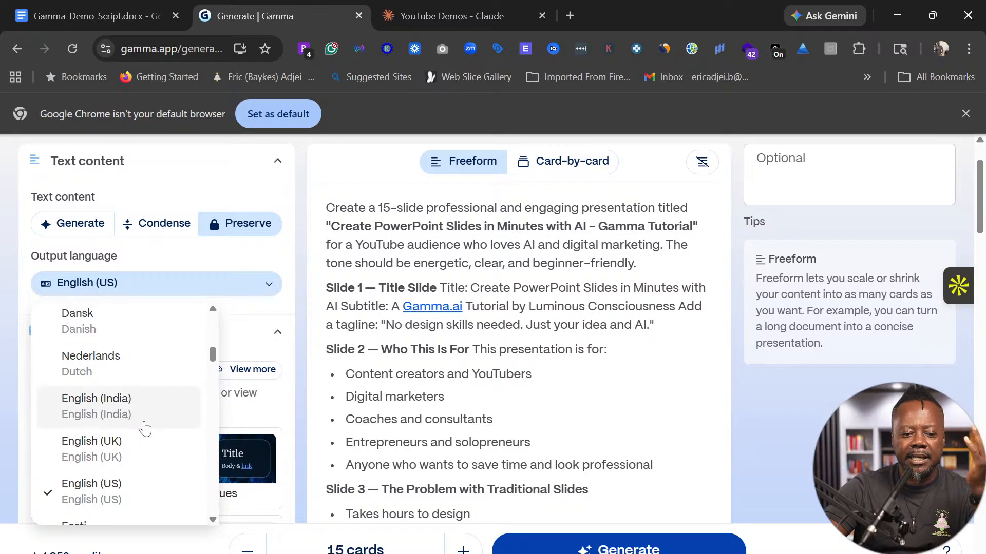
scroll(145, 432, down, 2)
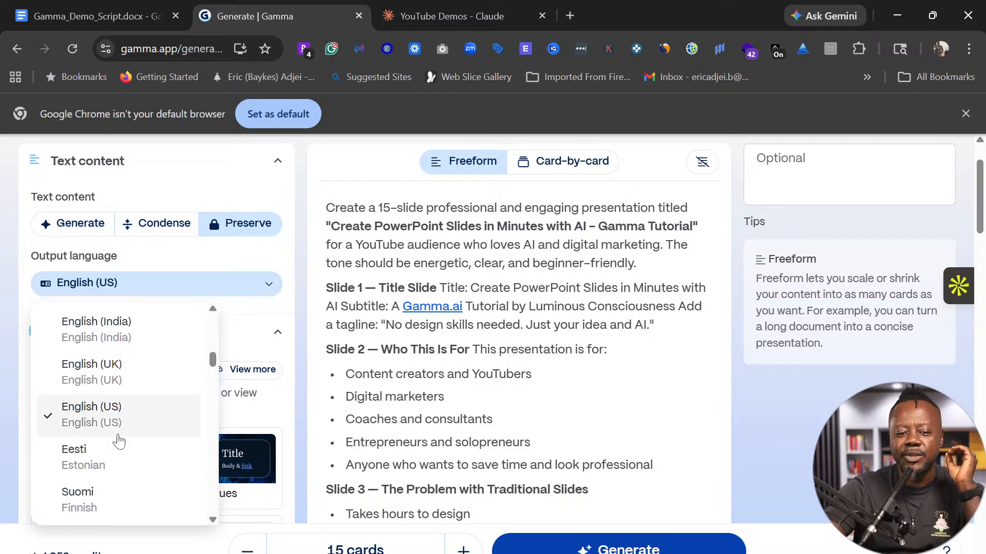
scroll(159, 424, down, 5)
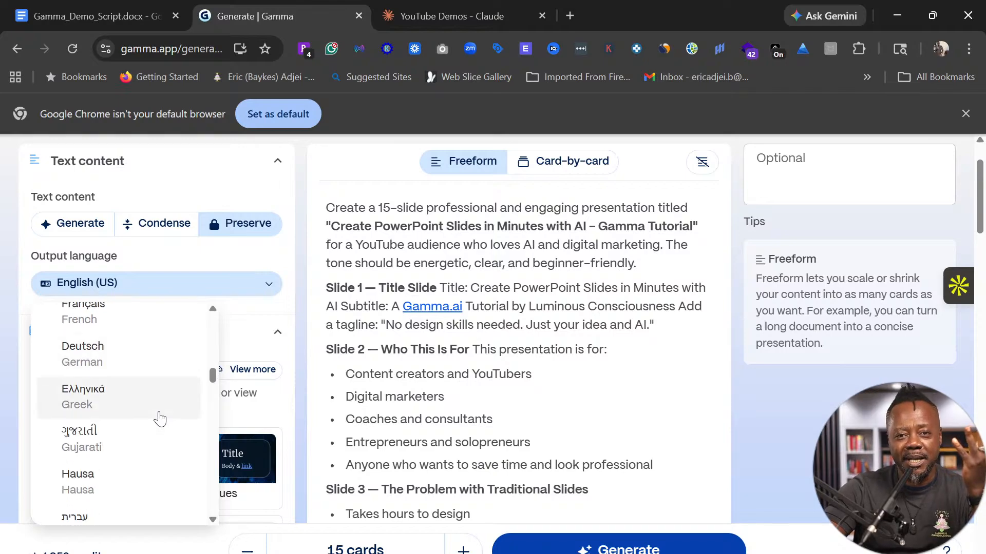
scroll(160, 419, down, 3)
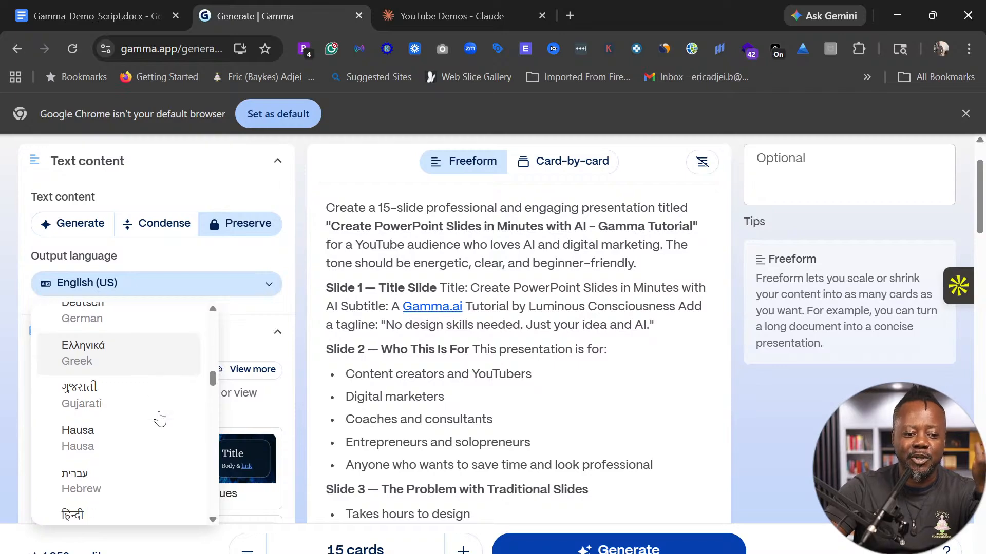
scroll(160, 419, down, 4)
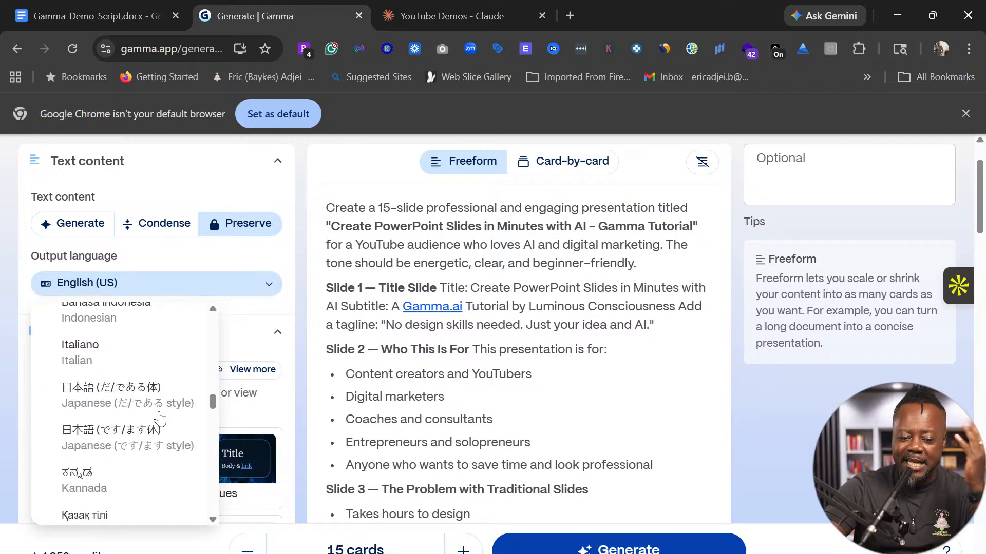
scroll(140, 451, down, 2)
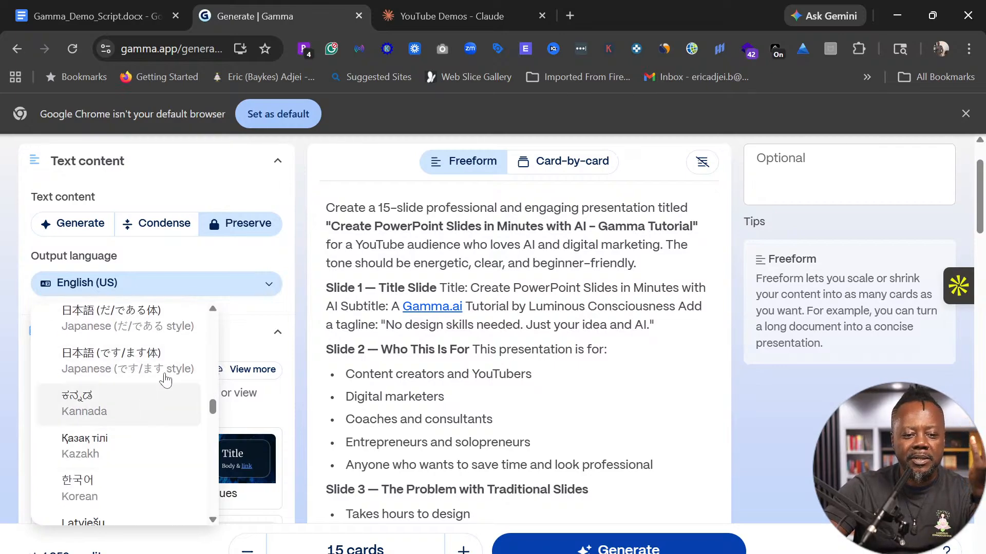
click(274, 290)
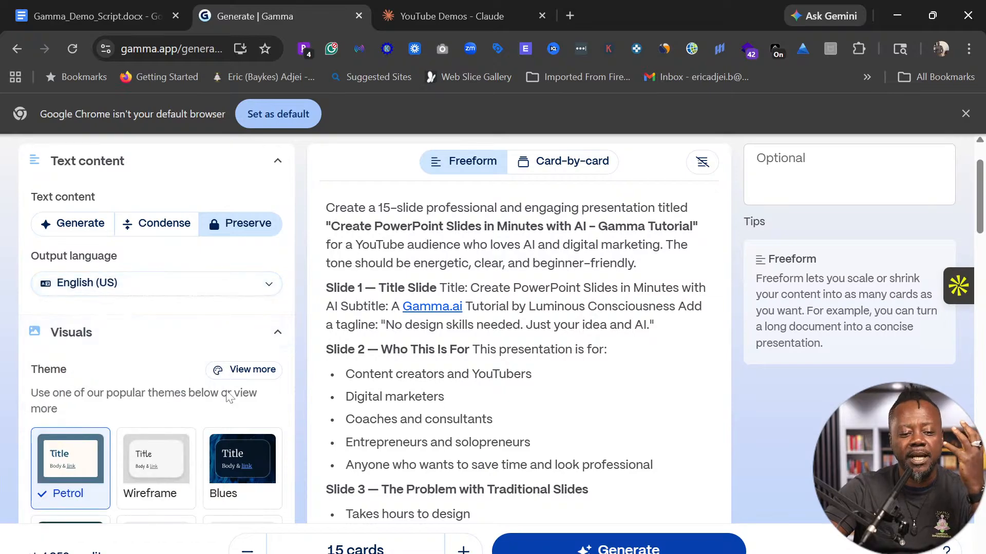
Browse all available themes and apply the Sanguine theme to the presentation.
scroll(157, 442, down, 5)
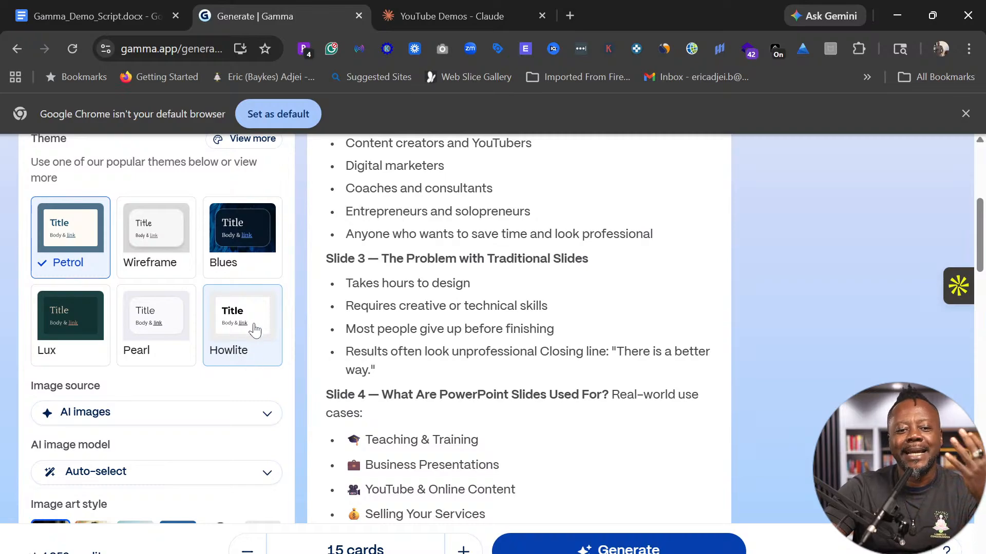
scroll(260, 334, up, 1)
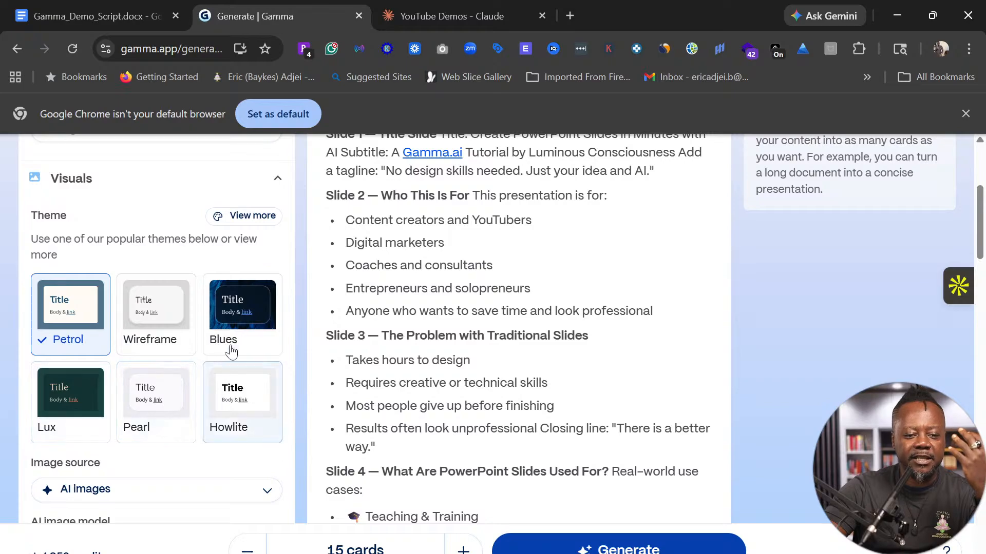
click(251, 216)
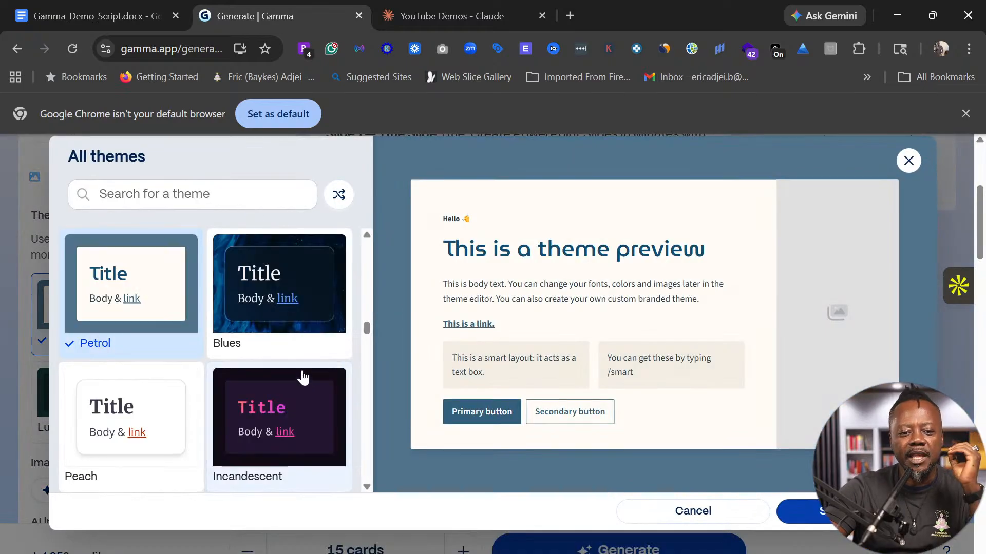
scroll(297, 376, down, 3)
scroll(297, 376, down, 6)
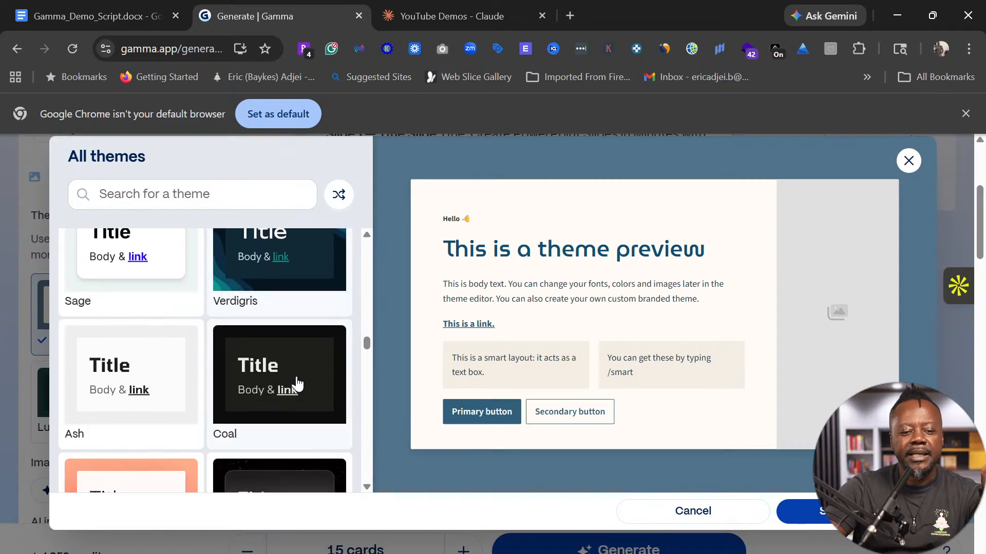
scroll(283, 427, down, 5)
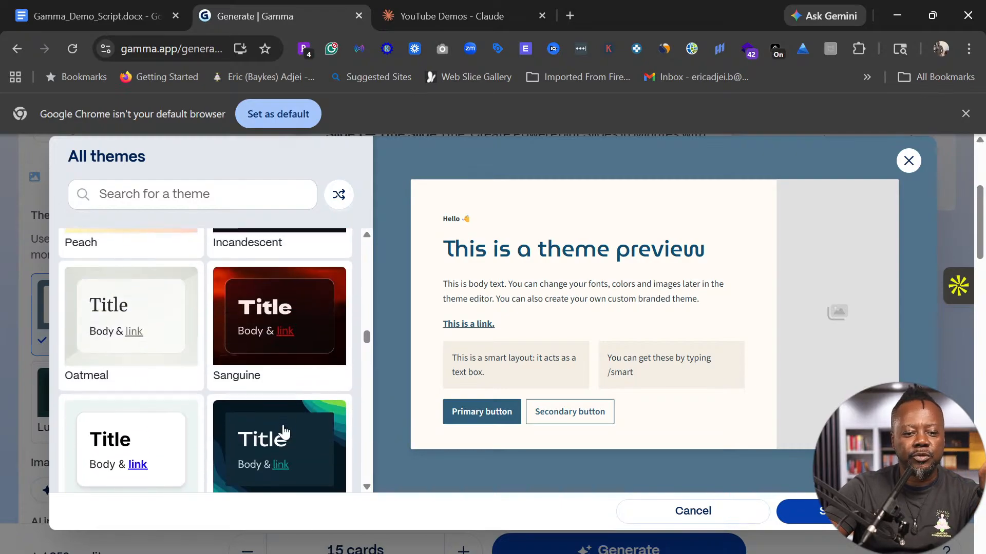
click(325, 300)
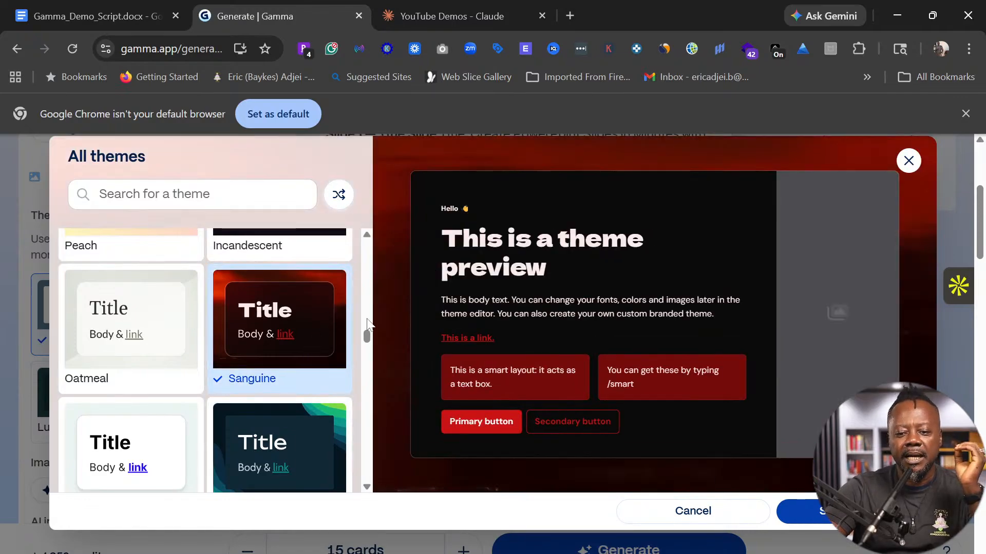
click(805, 513)
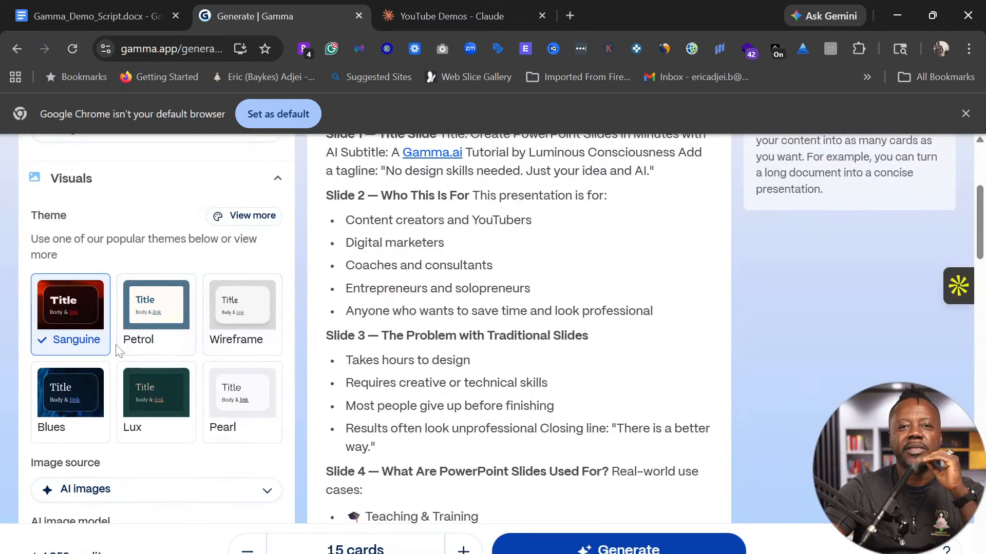
Review the image source options, from stock photos to accent images, keeping AI images selected.
scroll(176, 472, down, 3)
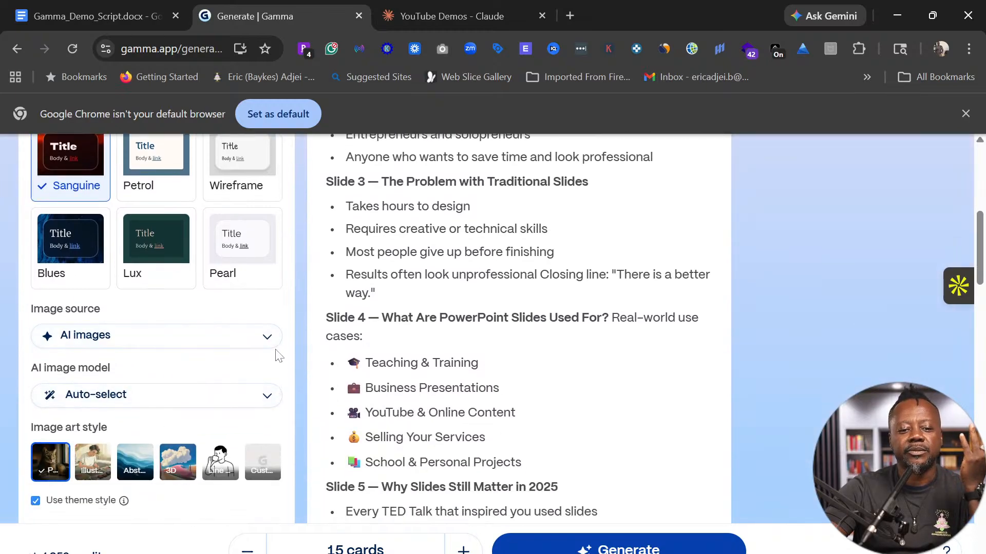
click(271, 346)
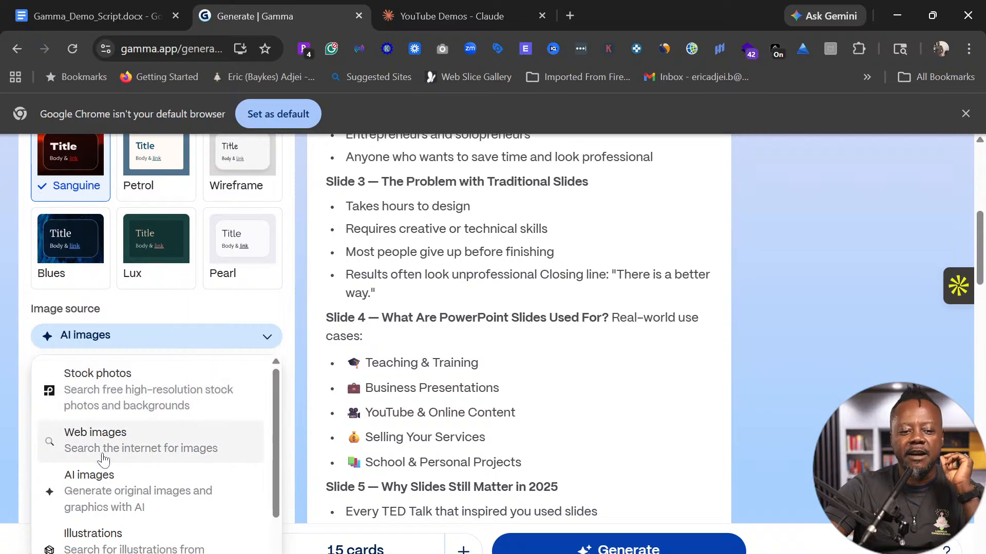
scroll(145, 461, down, 1)
scroll(147, 461, down, 3)
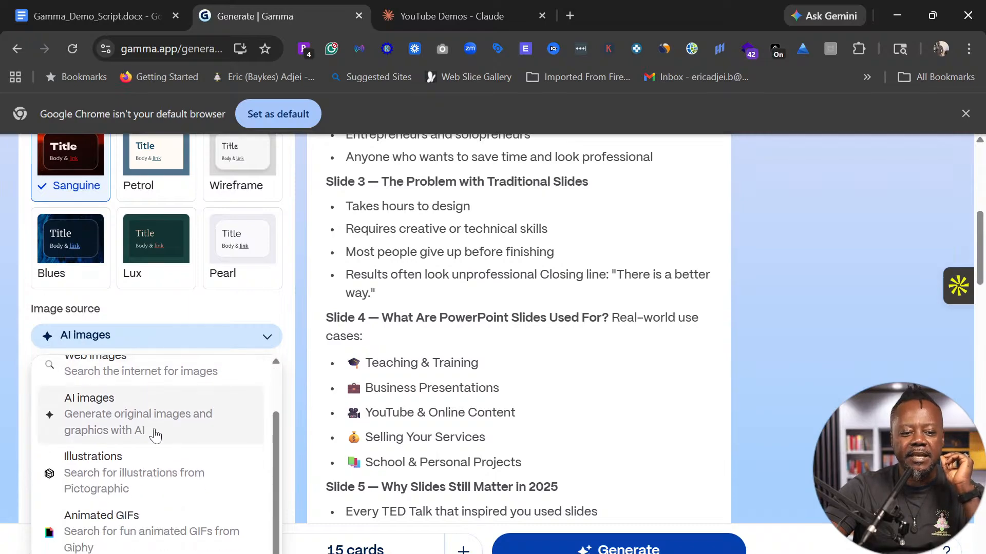
scroll(164, 488, down, 4)
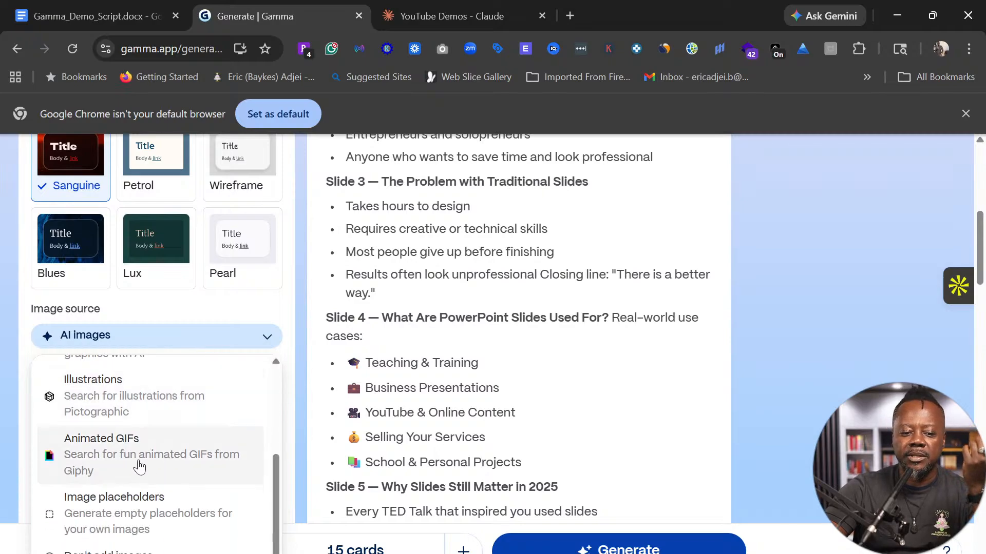
scroll(147, 469, down, 1)
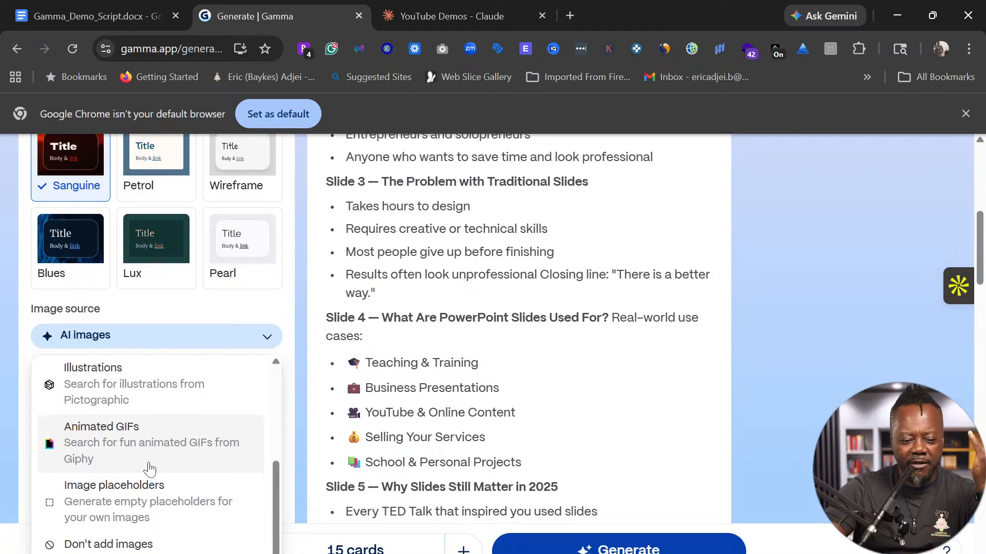
scroll(149, 469, down, 3)
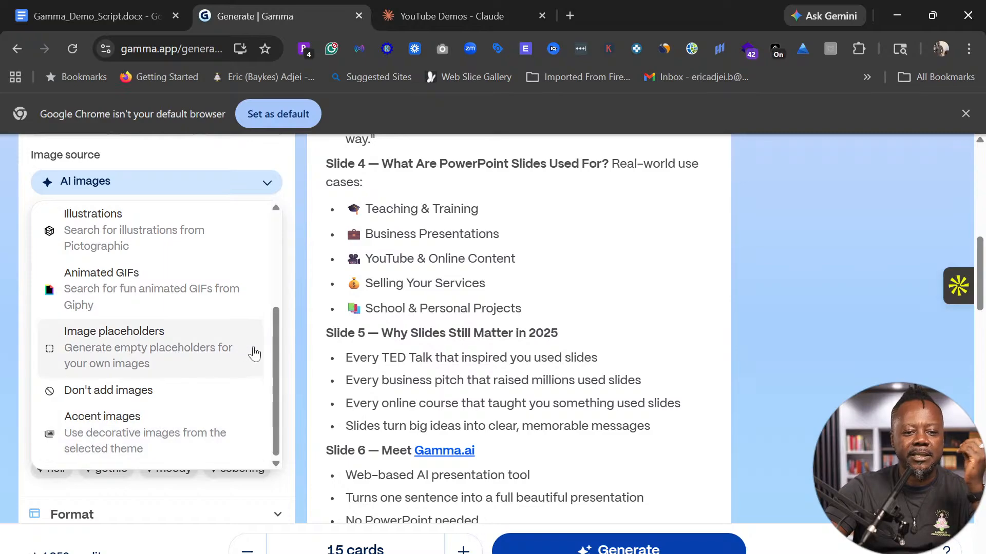
scroll(254, 353, up, 4)
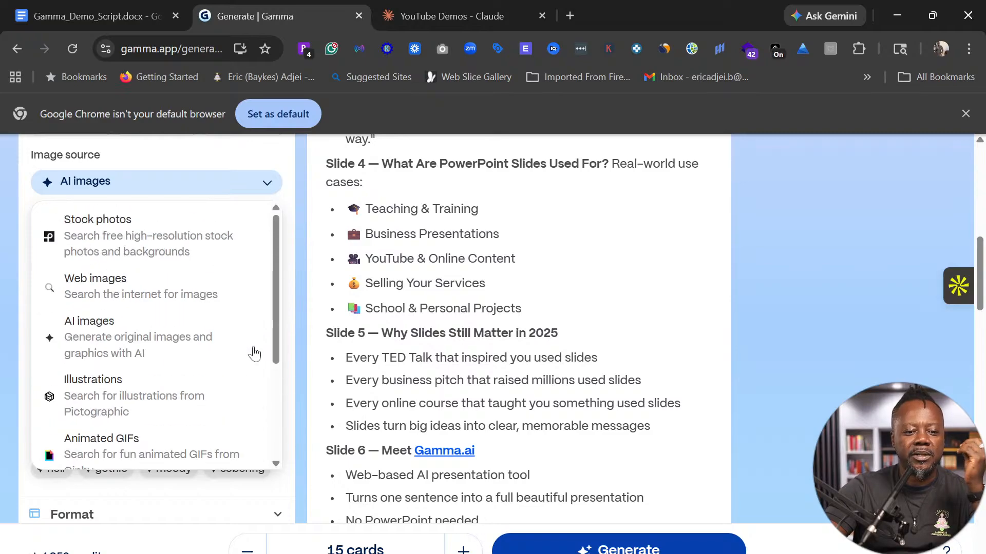
click(224, 153)
scroll(172, 416, up, 3)
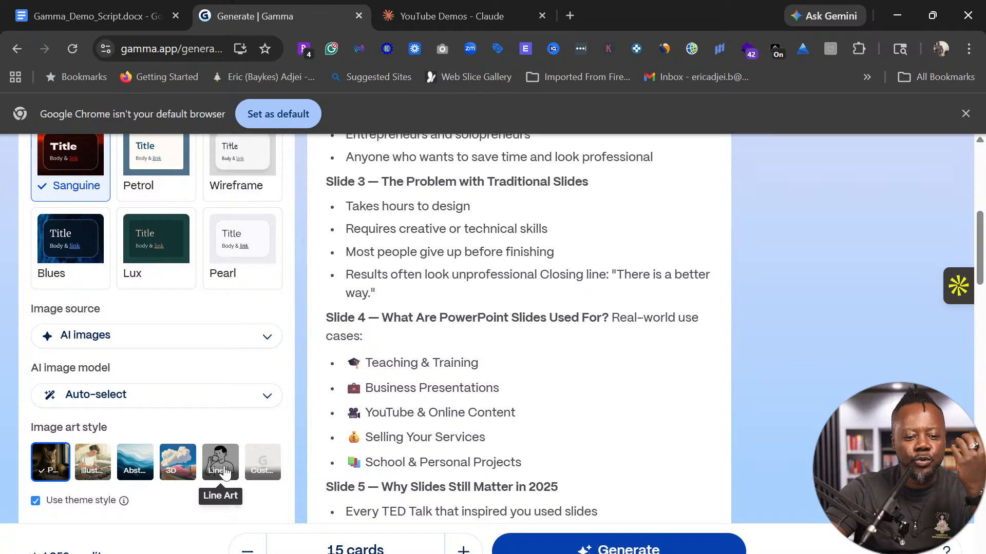
Check the image art style, extra keywords and format options without changing them.
scroll(241, 493, down, 1)
scroll(245, 493, down, 2)
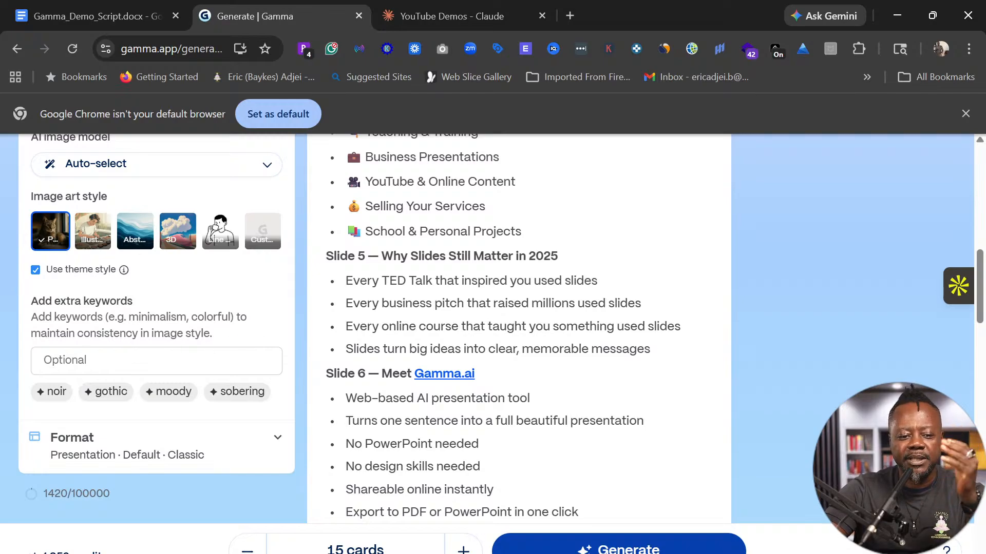
scroll(262, 378, down, 1)
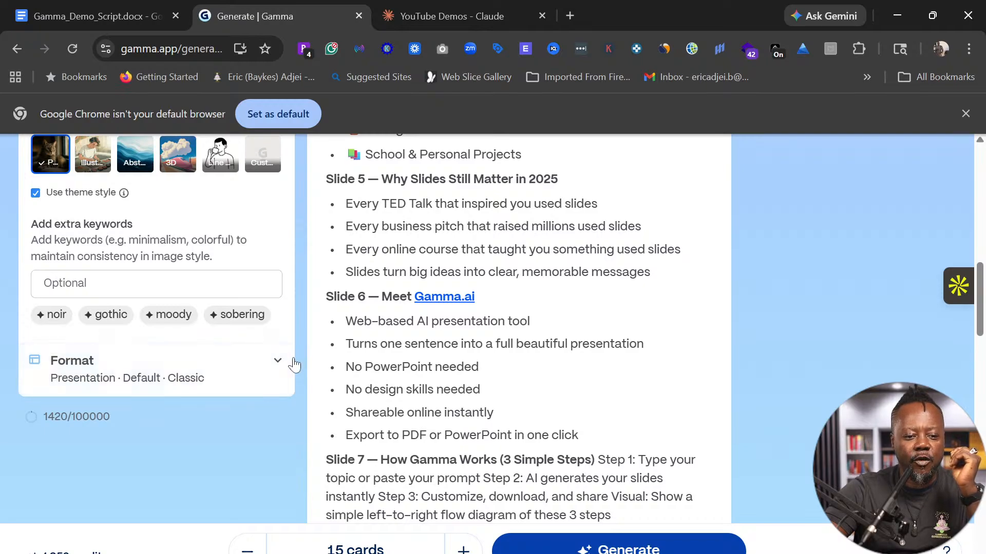
click(278, 363)
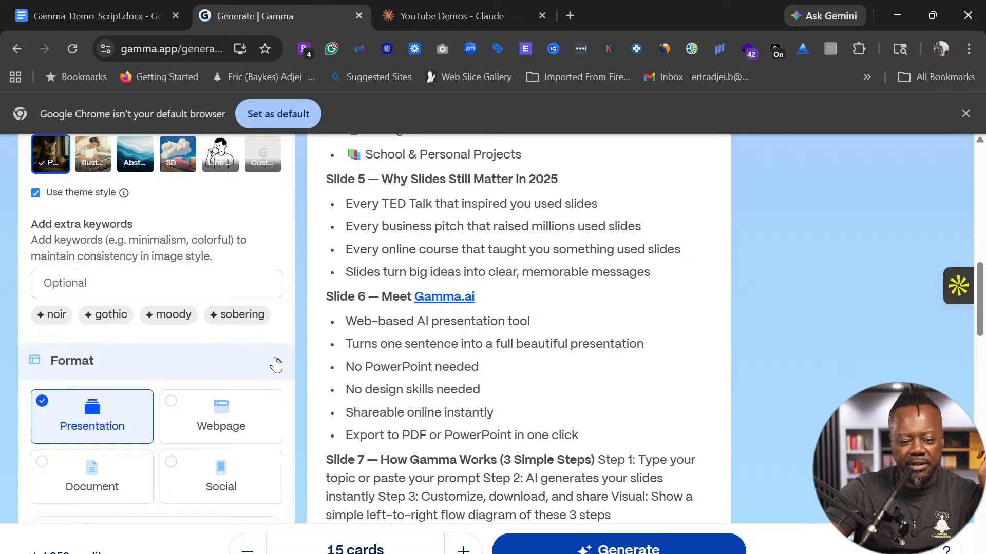
click(278, 363)
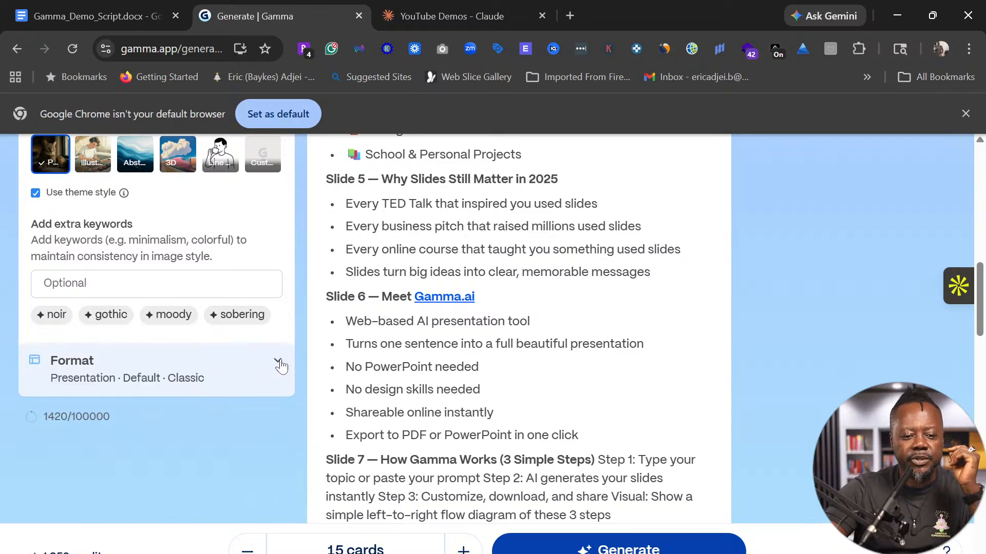
Begin the additional instructions with "The human characters".
scroll(765, 435, up, 10)
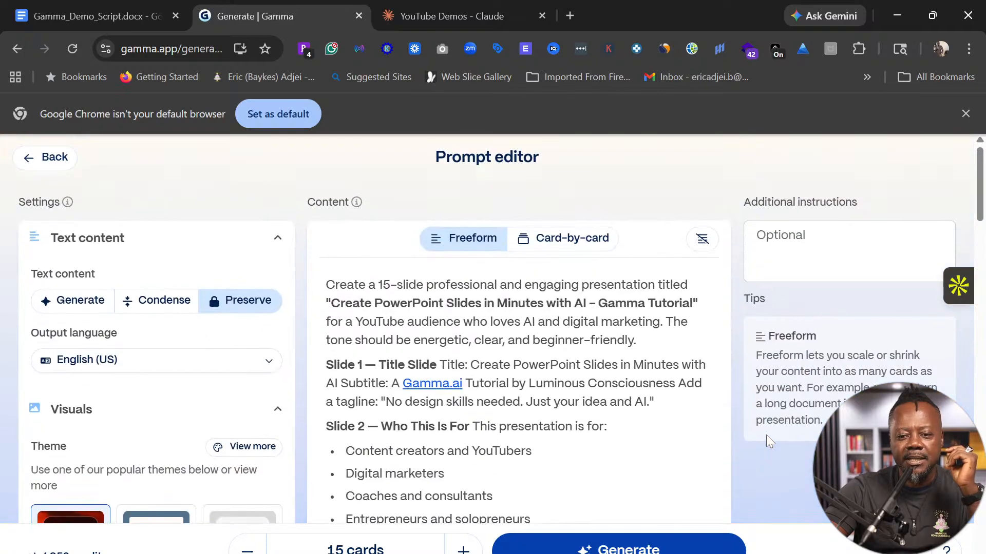
click(806, 231)
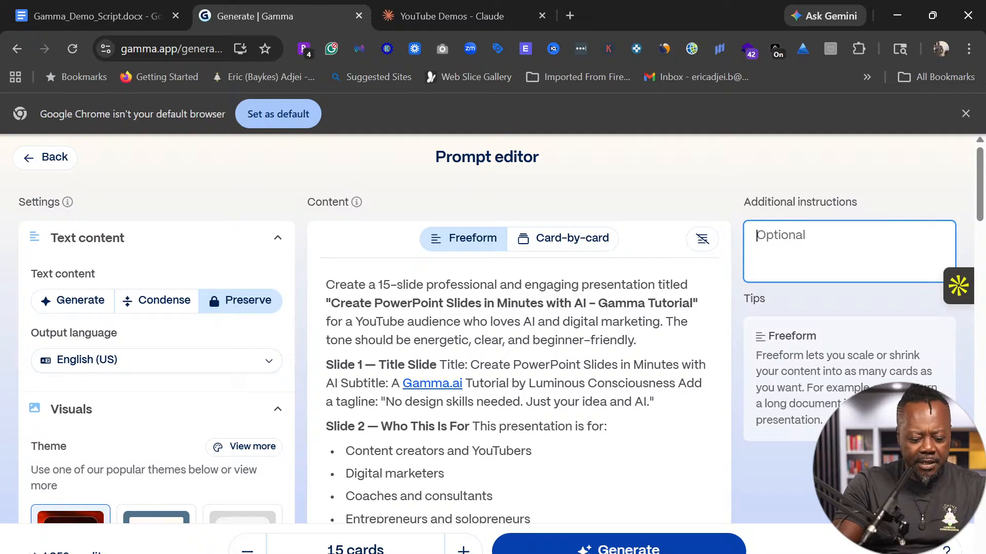
text(The )
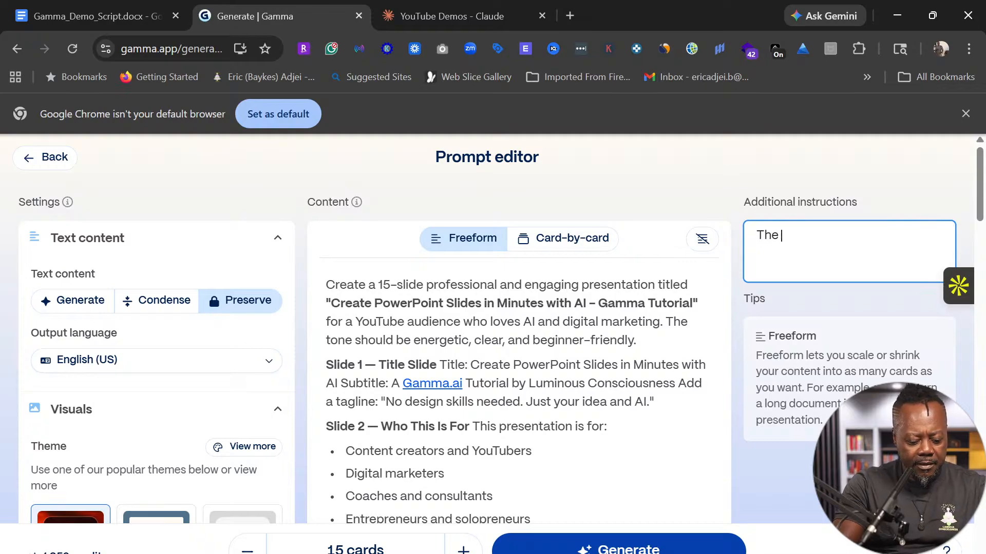
text(characters)
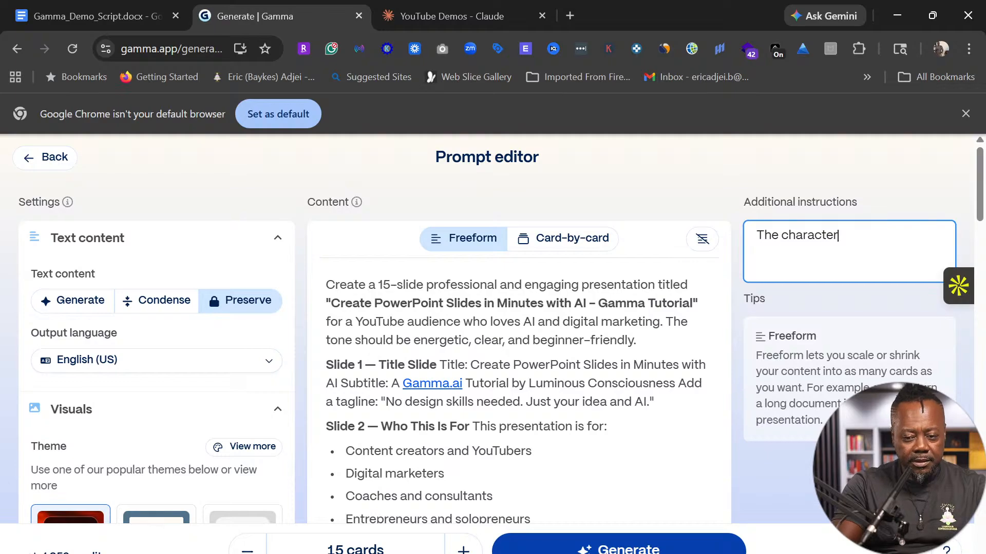
key(Left)
key(Left)
key(Left)
key(Left)
key(Left)
key(Left)
key(Left)
key(Left)
key(Left)
key(Left)
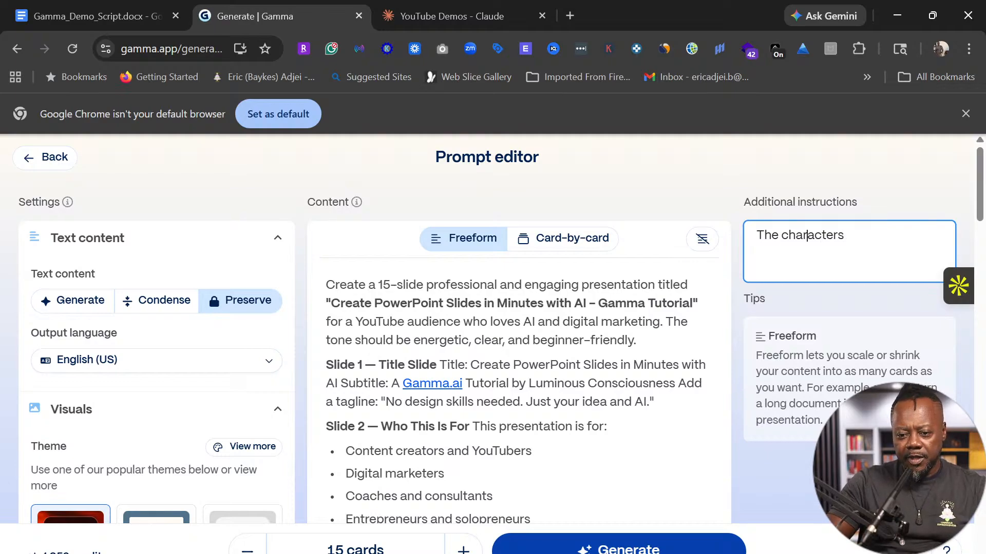
text(human)
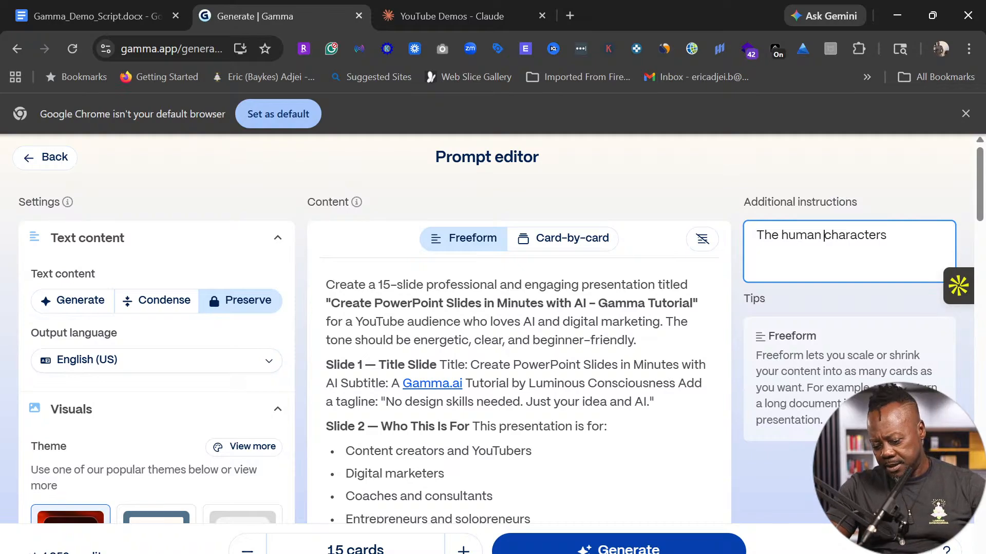
Continue the additional instructions with "in this slide must all be waering beautiful afircan print clotheing".
key(Right)
key(Right)
key(Right)
key(Right)
key(Right)
key(Right)
key(Right)
key(Right)
key(Right)
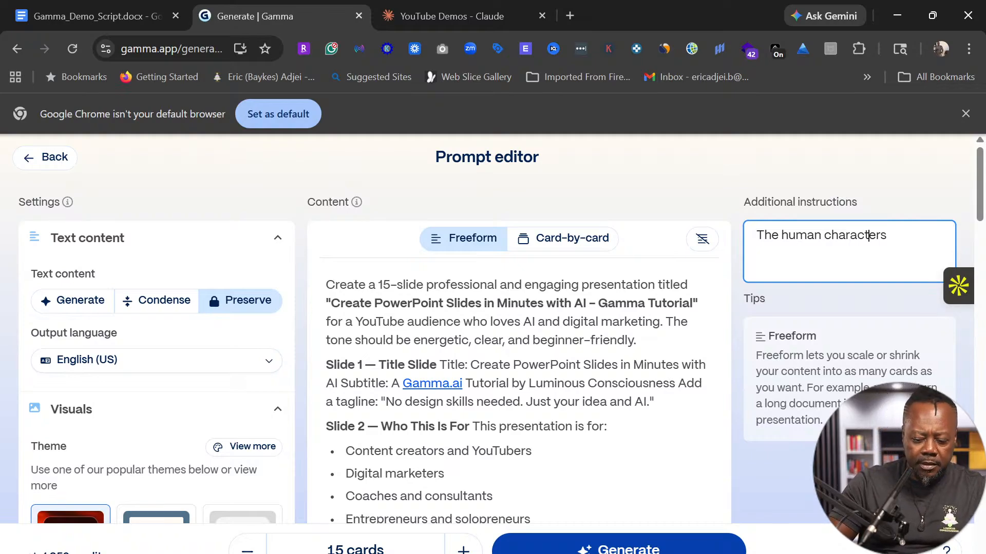
text(i)
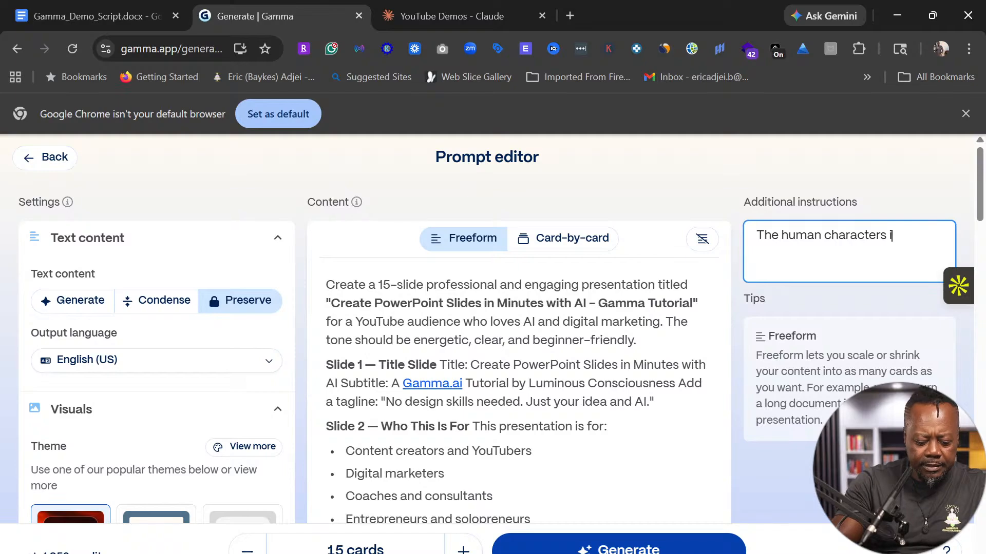
text(n this sl)
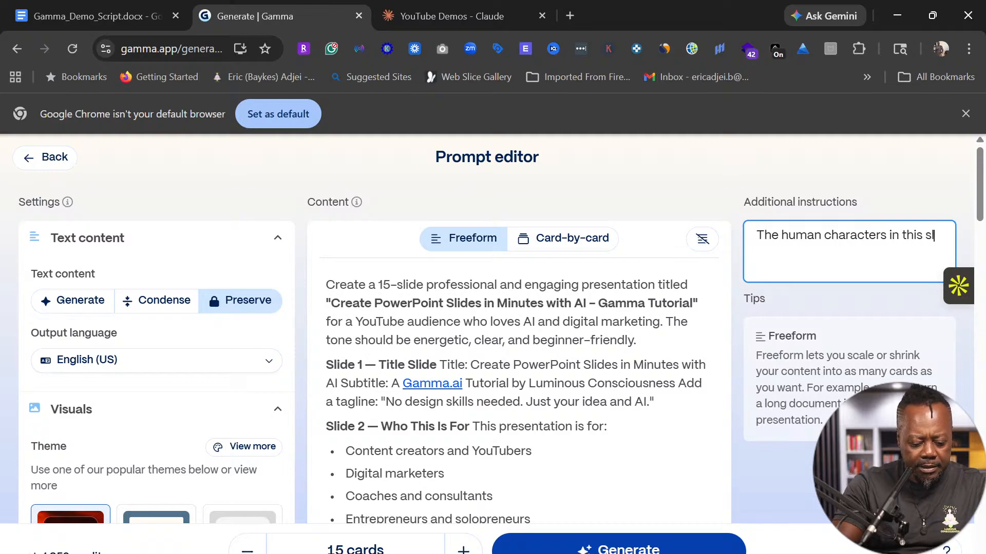
text(ide mus)
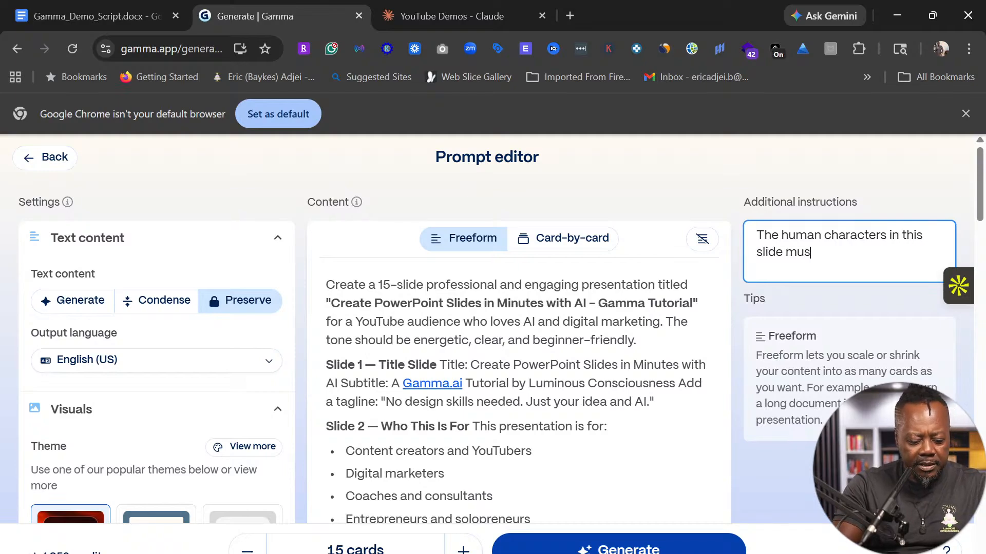
text(t all b)
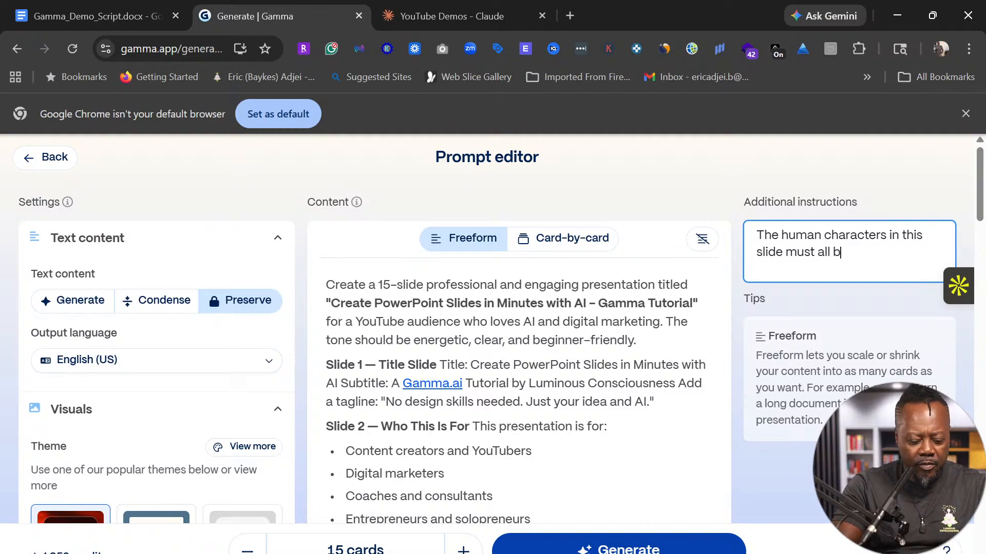
text(e waeri)
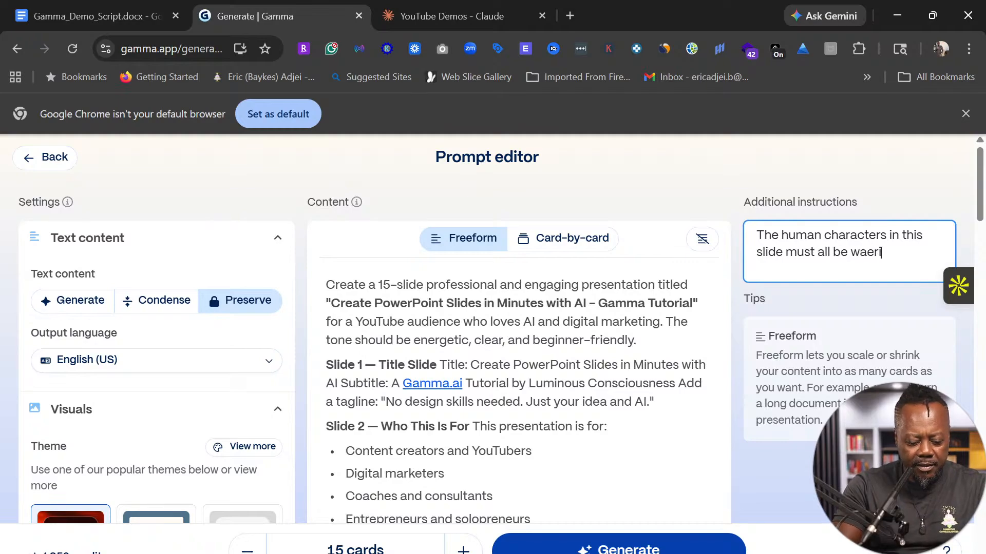
text(ng beautiful )
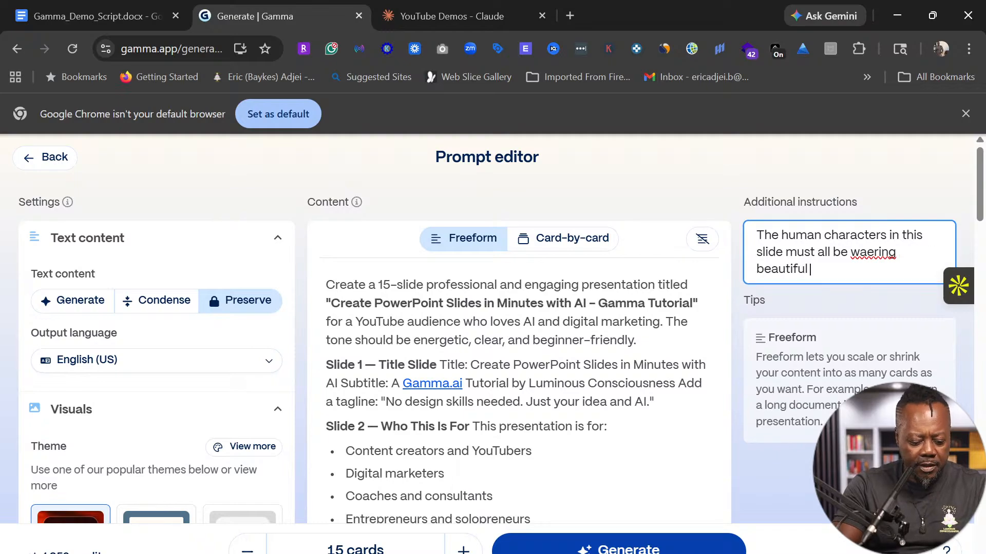
text(afircan prin)
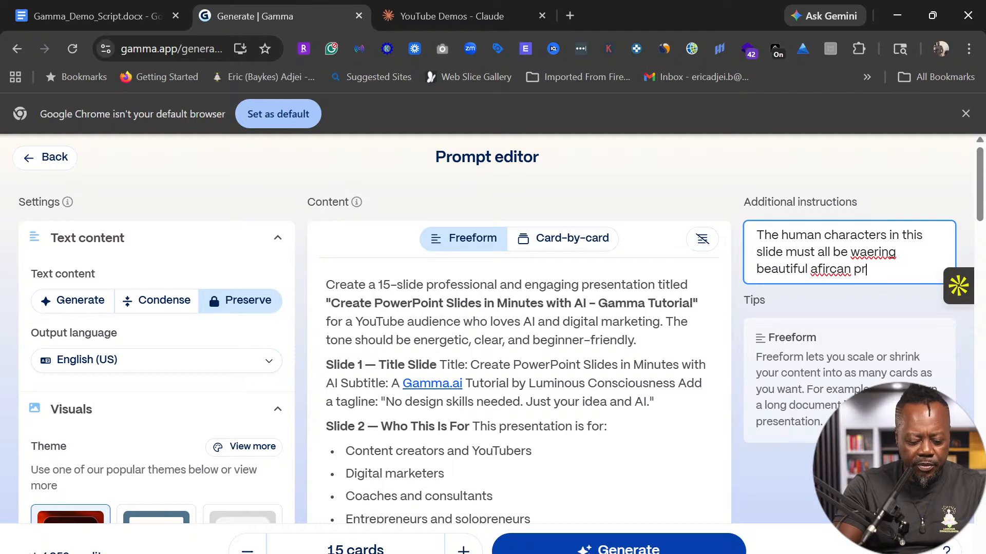
key(BackSpace)
text(t)
key(BackSpace)
key(BackSpace)
text(int)
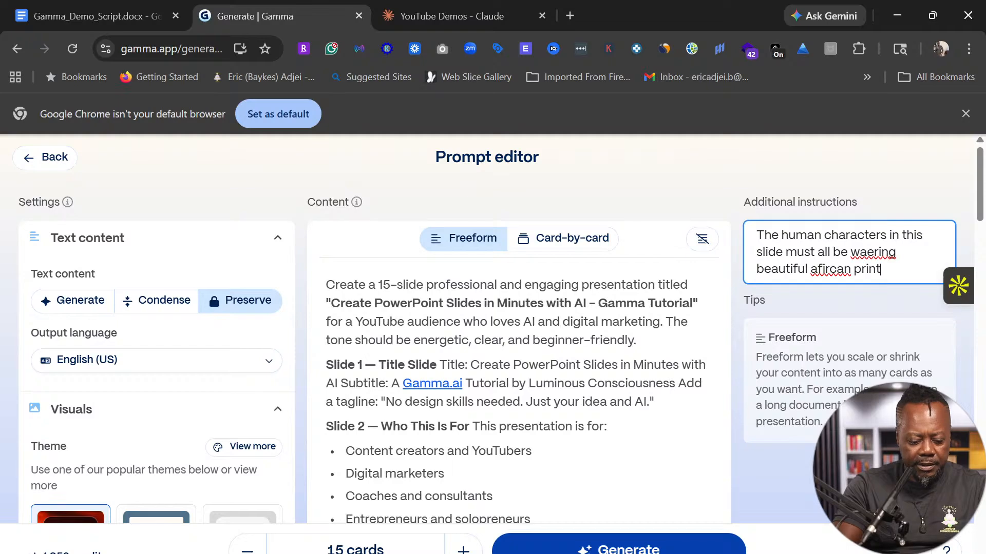
text( clotheing)
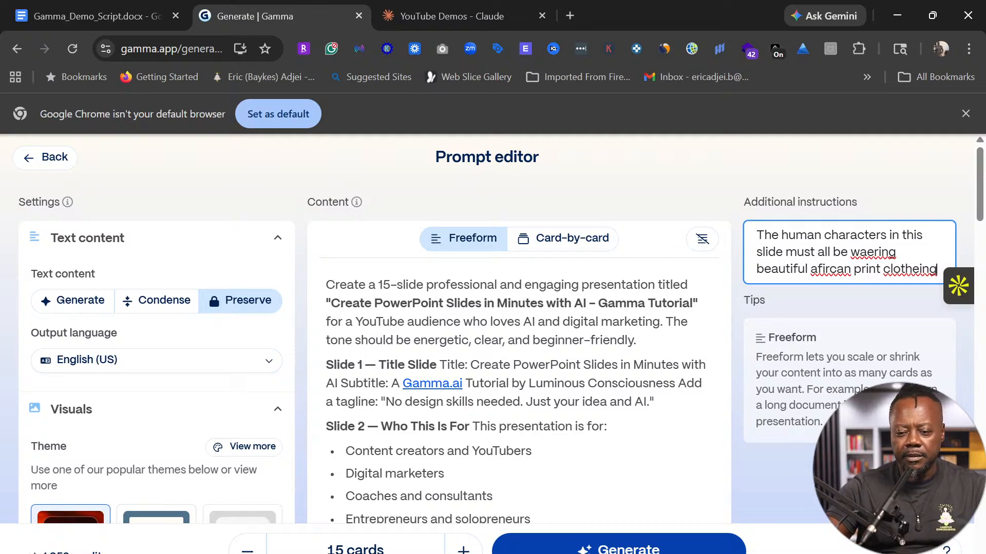
Correct the misspelled words in the additional instructions to "African", "wearing" and "clothing".
right_click(830, 269)
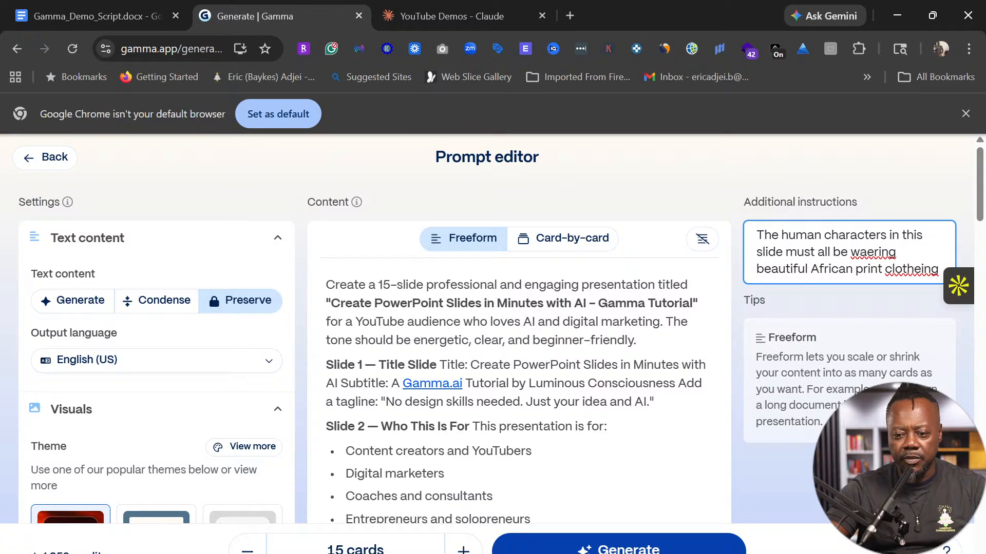
right_click(855, 252)
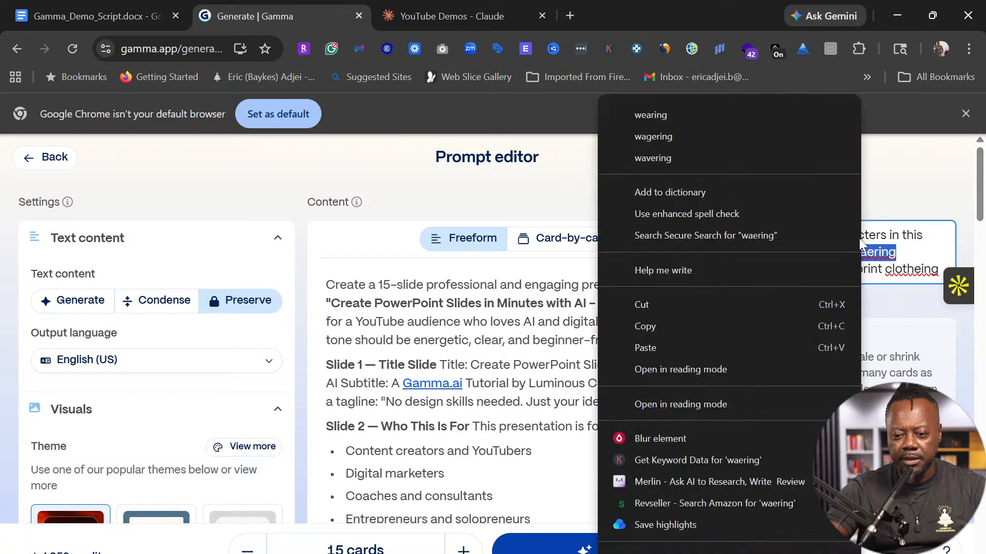
click(667, 118)
right_click(907, 269)
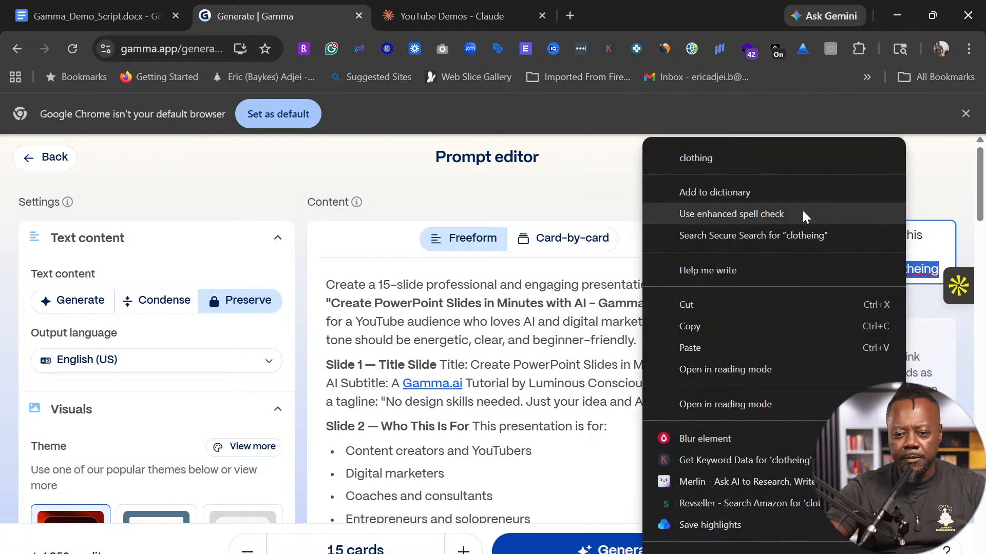
click(710, 163)
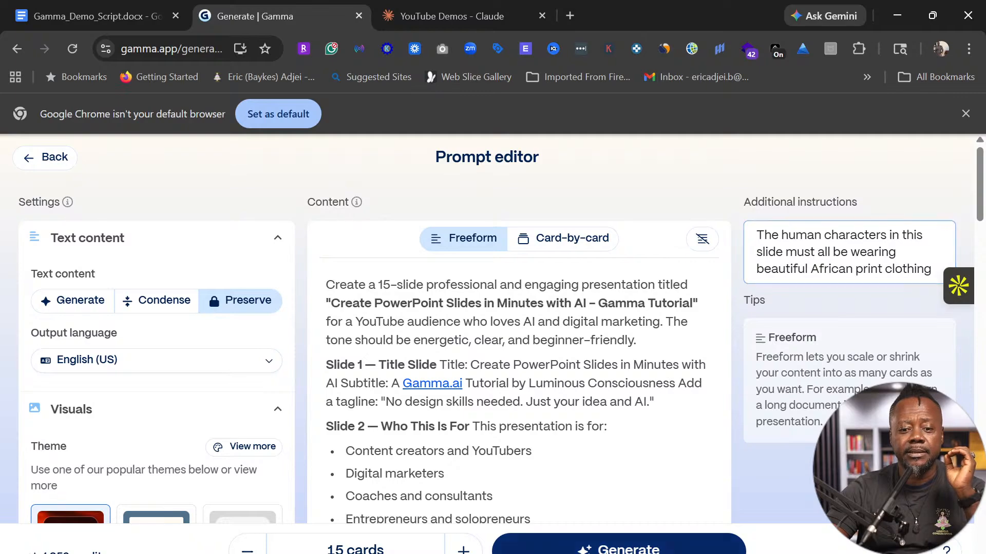
Generate the 15-card presentation and look through its slides from the last one back to the title slide.
click(622, 549)
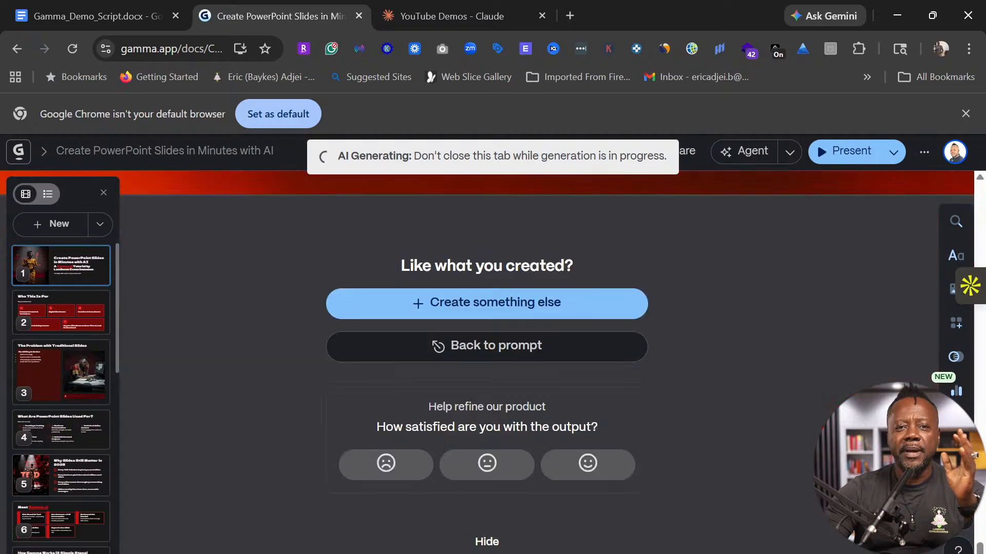
scroll(739, 458, up, 5)
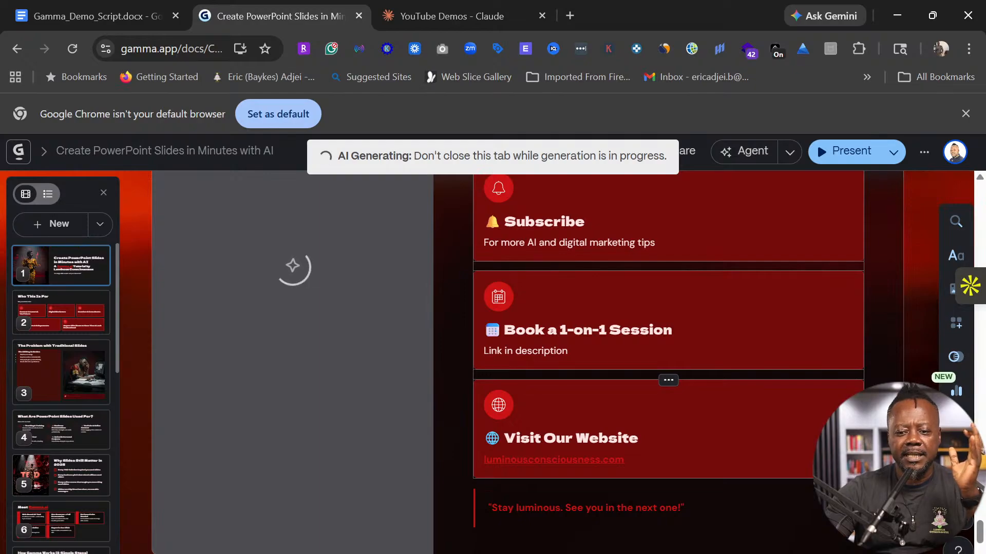
scroll(529, 362, up, 8)
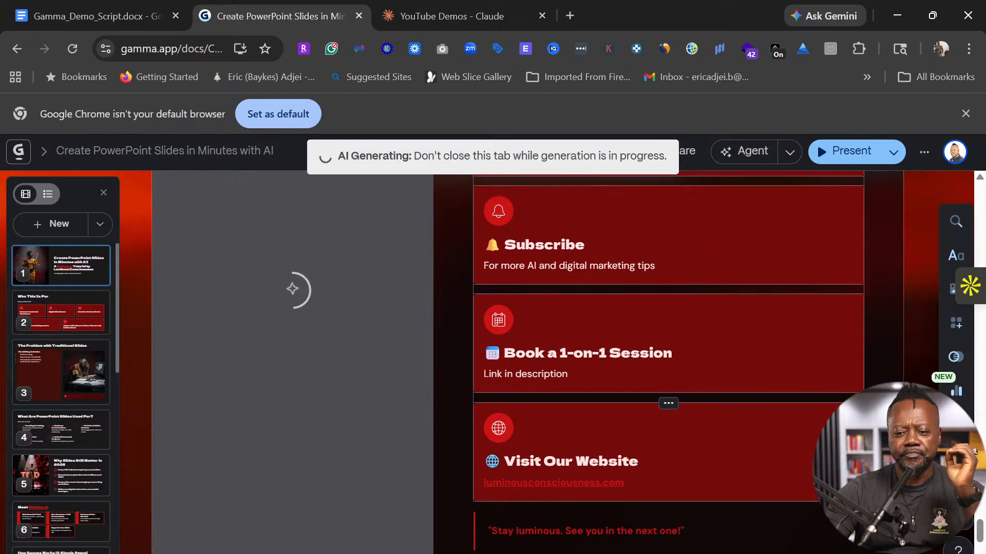
scroll(778, 457, up, 15)
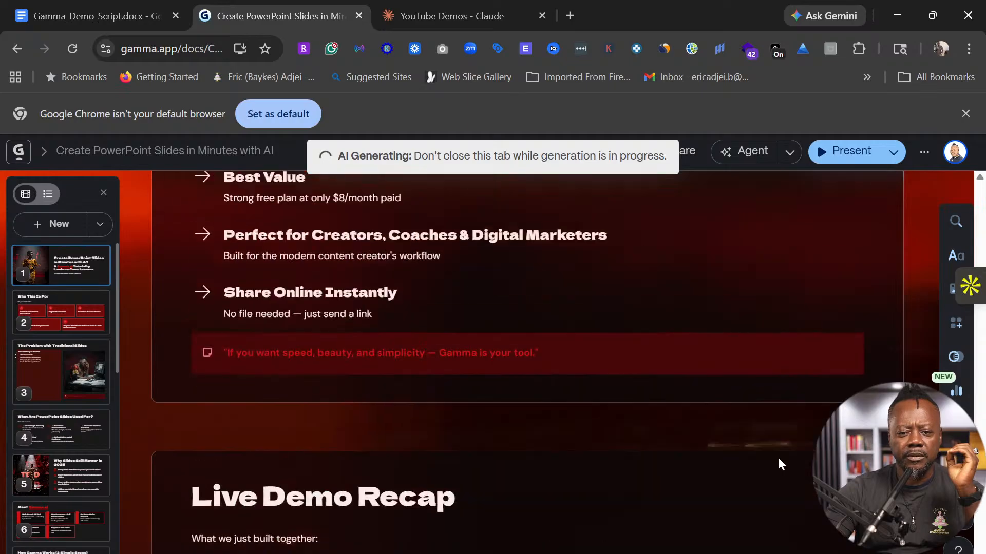
scroll(778, 458, up, 15)
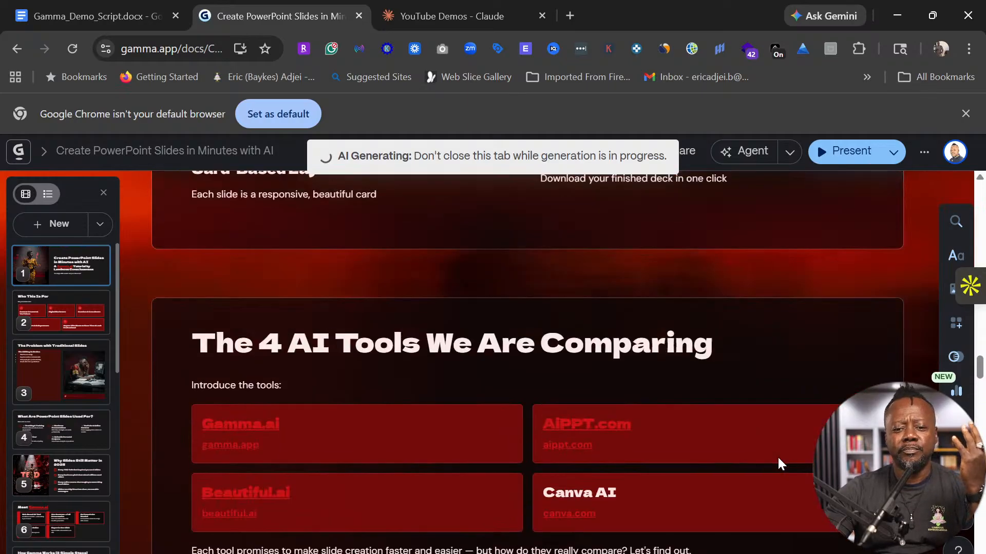
scroll(778, 455, up, 12)
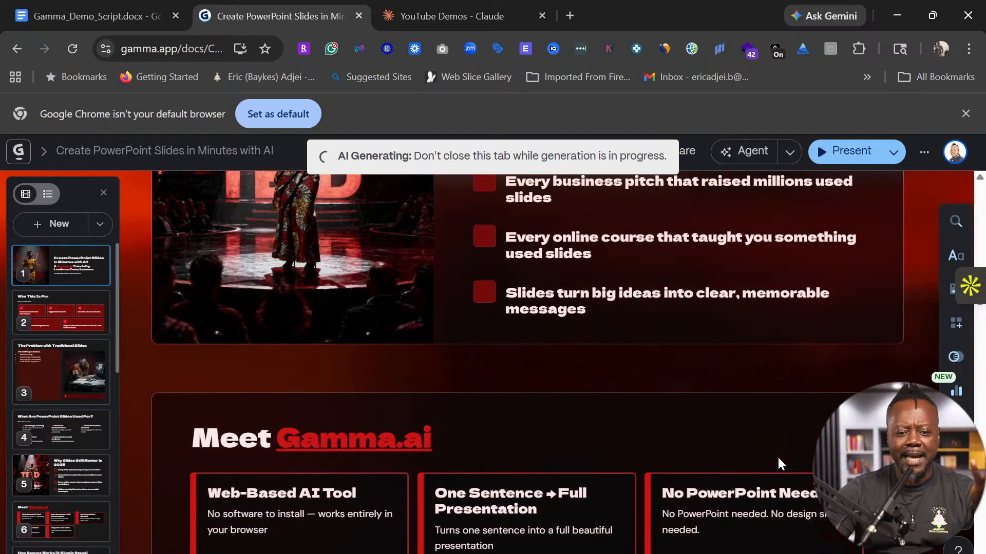
scroll(777, 455, up, 10)
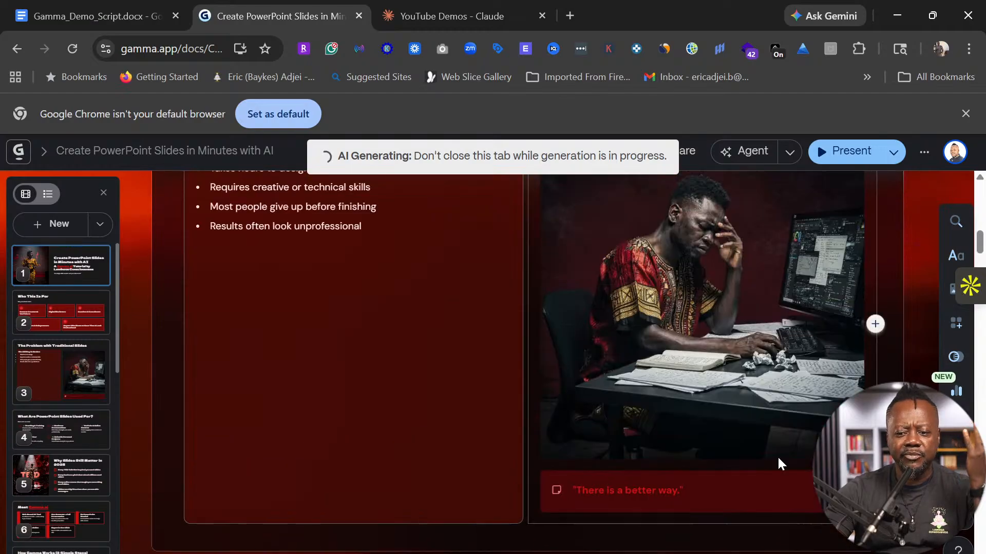
scroll(777, 455, up, 4)
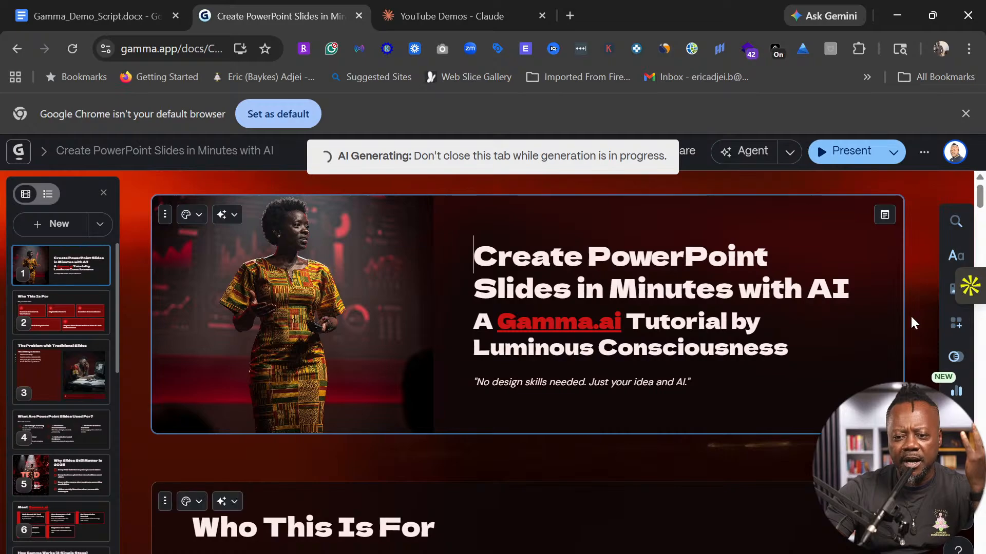
click(924, 152)
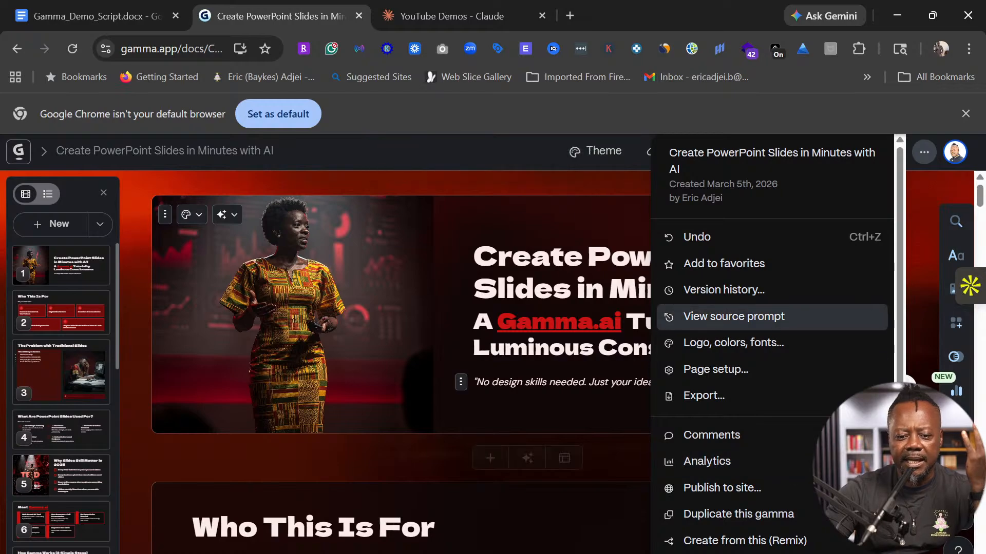
click(429, 344)
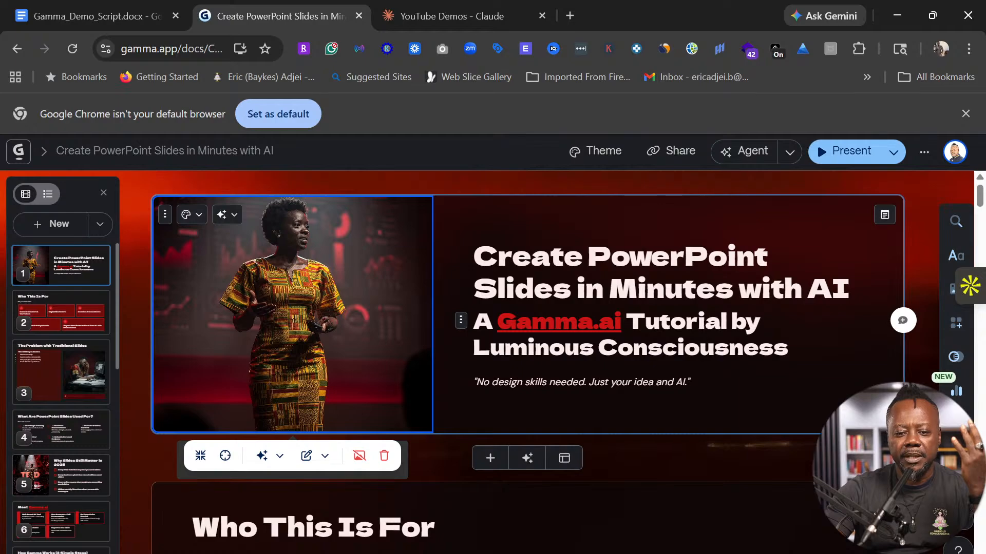
Split the title slide's subtitle after "Gamma.ai", putting a blank line before "Tutorial by Luminous Consciousness".
click(625, 322)
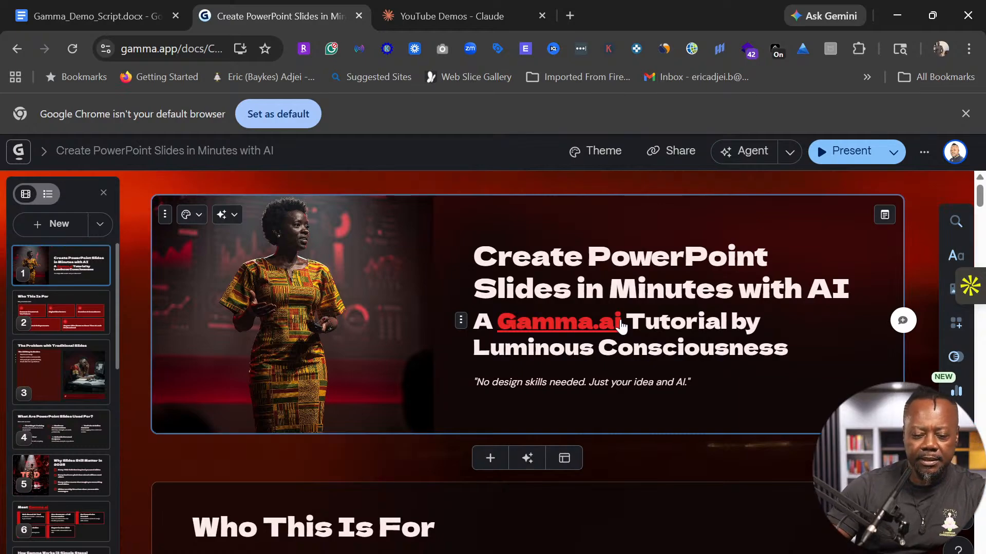
key(Return)
key(Return)
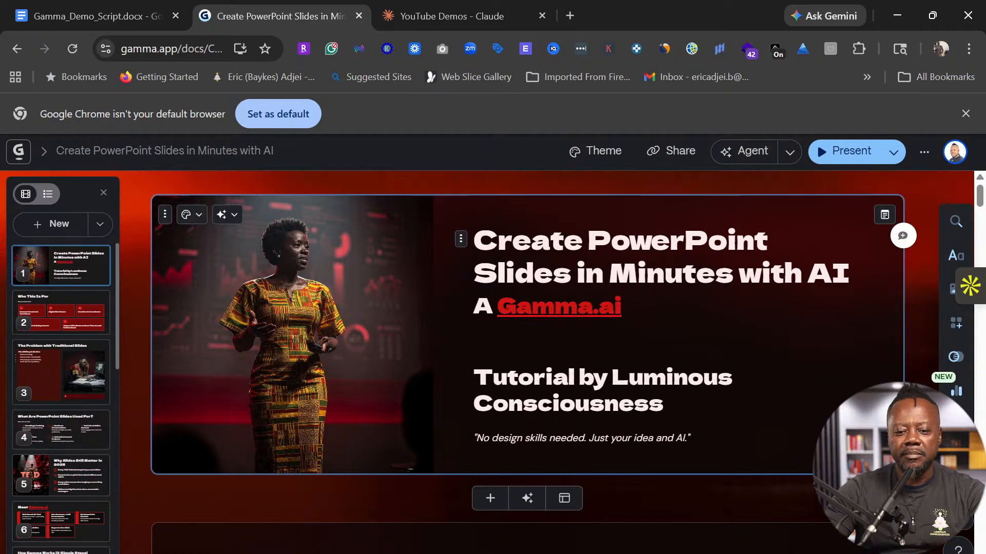
Center-align the title slide's heading together with the "A Gamma.ai" line.
drag(624, 308, 462, 238)
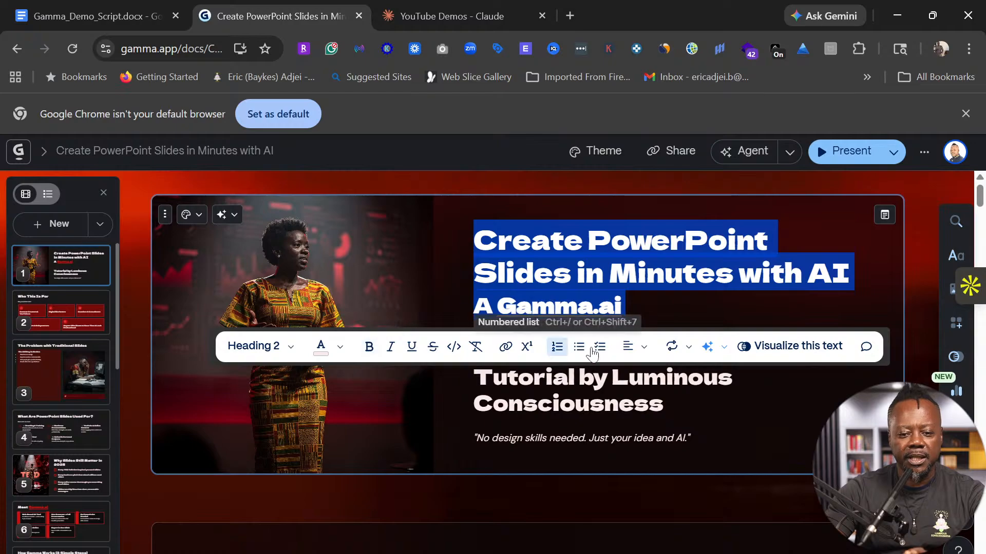
click(643, 354)
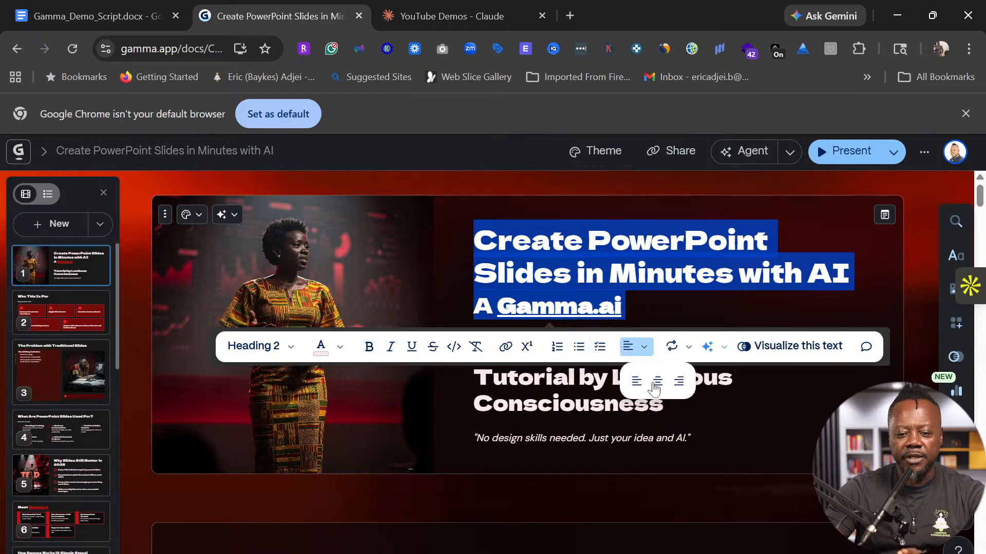
click(657, 381)
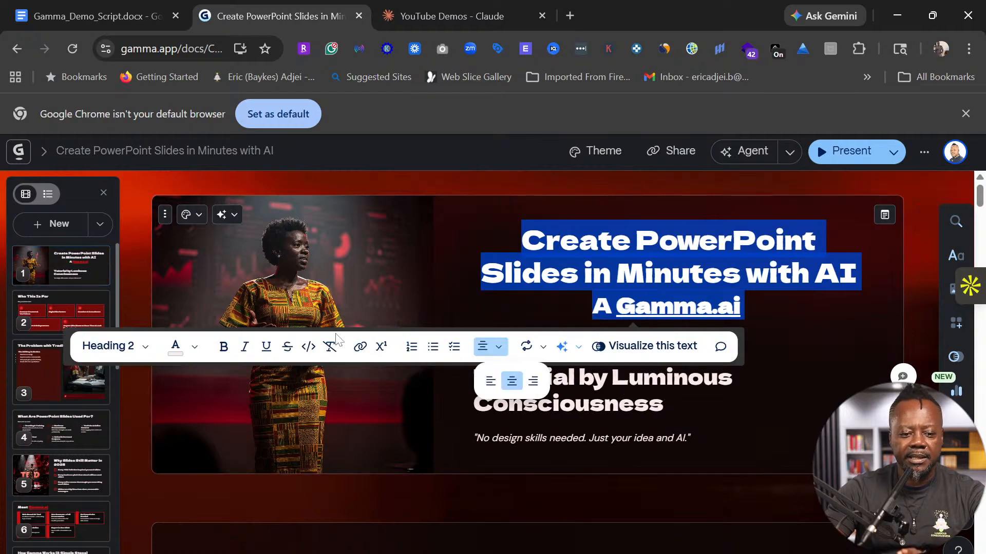
Color the title slide's heading and "A Gamma.ai" line green, and append "By" and the presenter's name to the tutorial line.
click(184, 353)
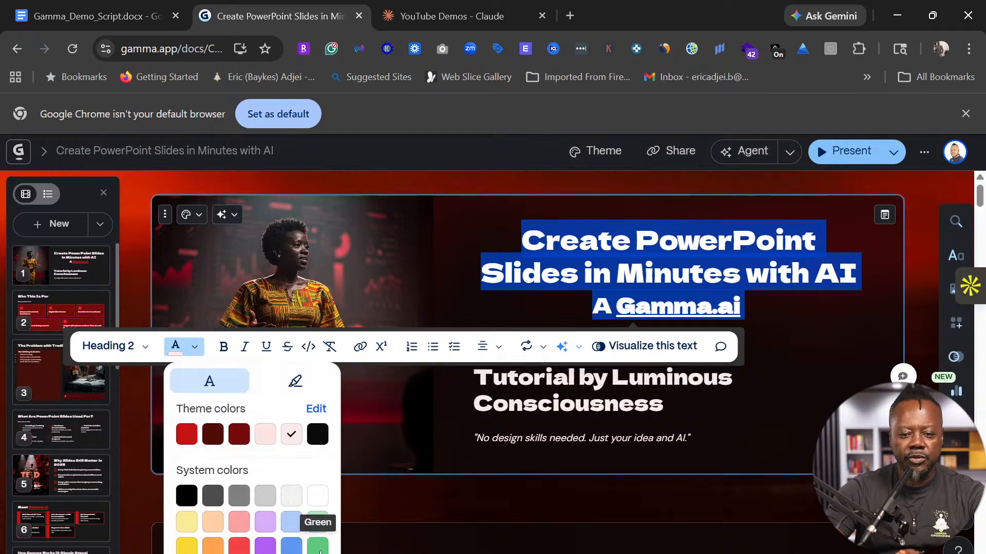
click(618, 403)
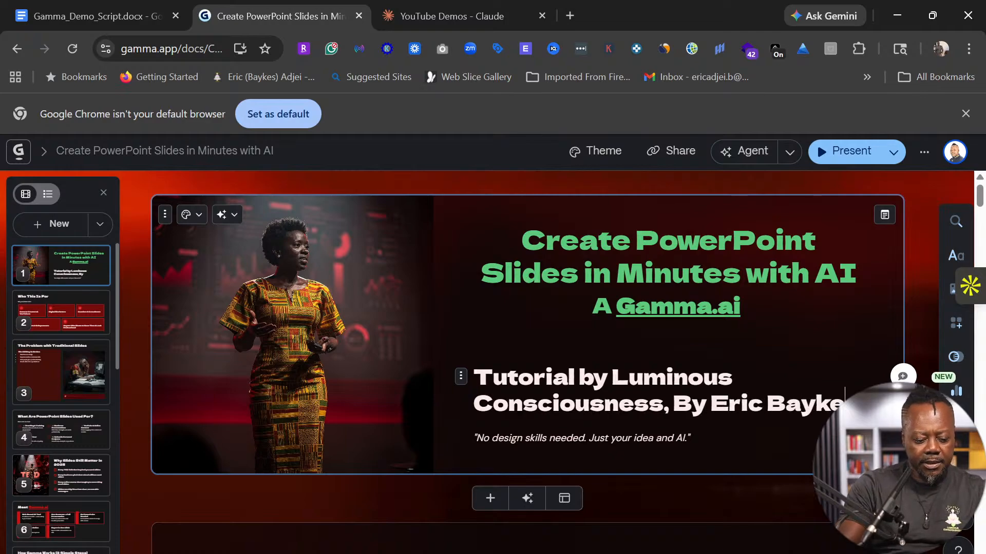
text(.)
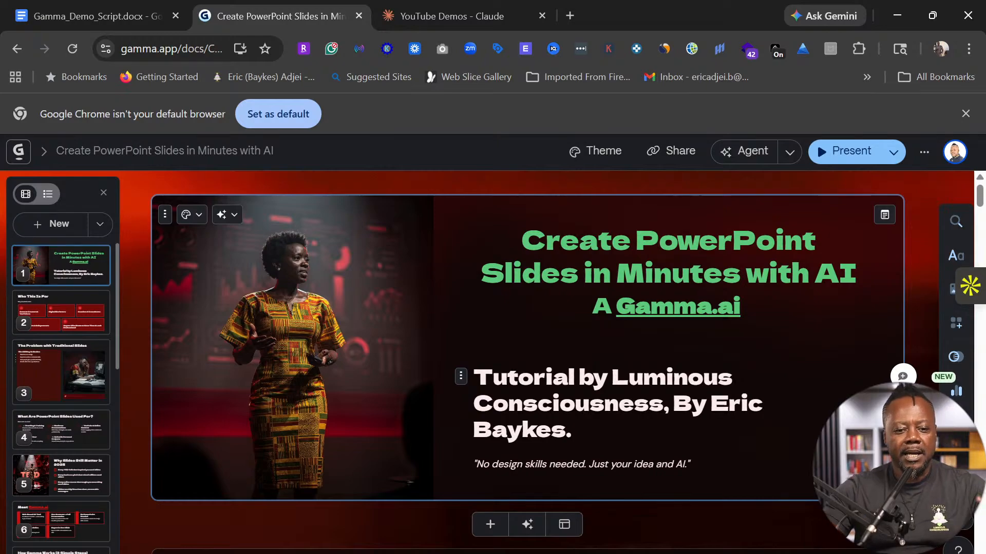
Try the available card layouts on the title slide and settle on the one with the accent image at the card's right.
click(379, 382)
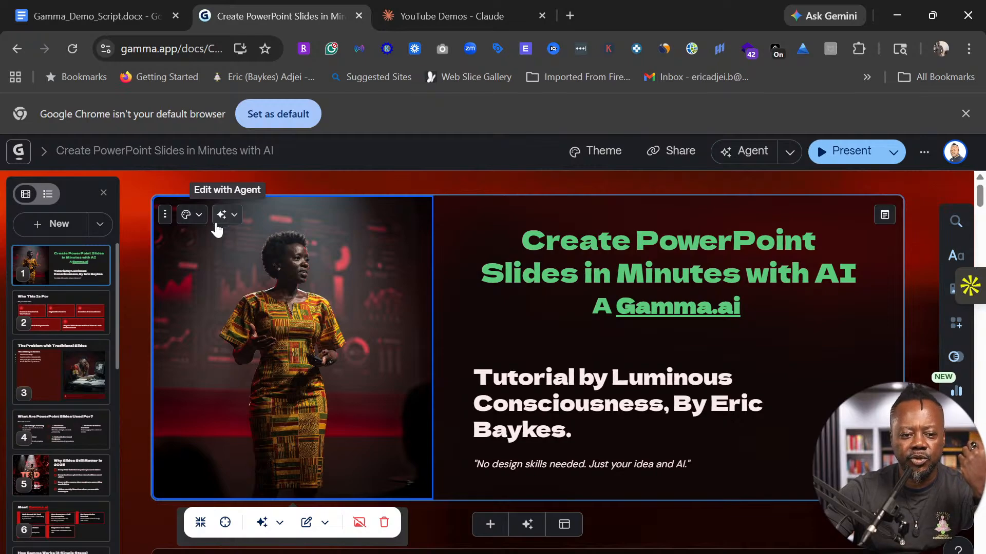
click(196, 217)
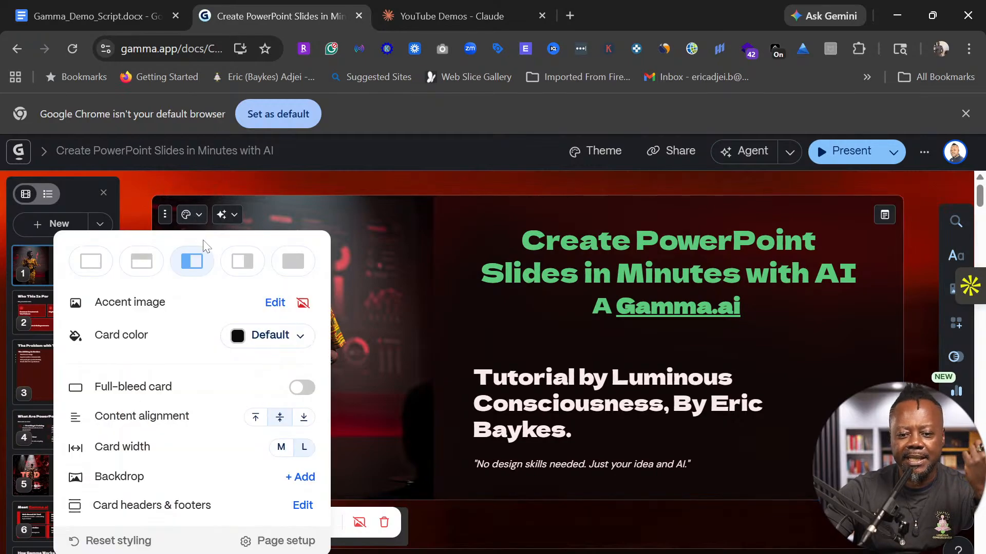
click(241, 273)
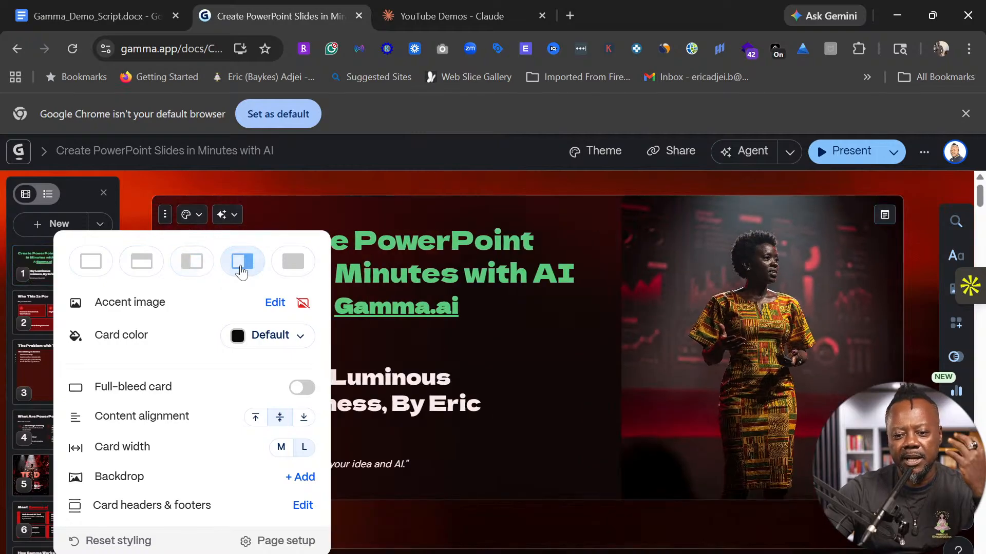
click(307, 270)
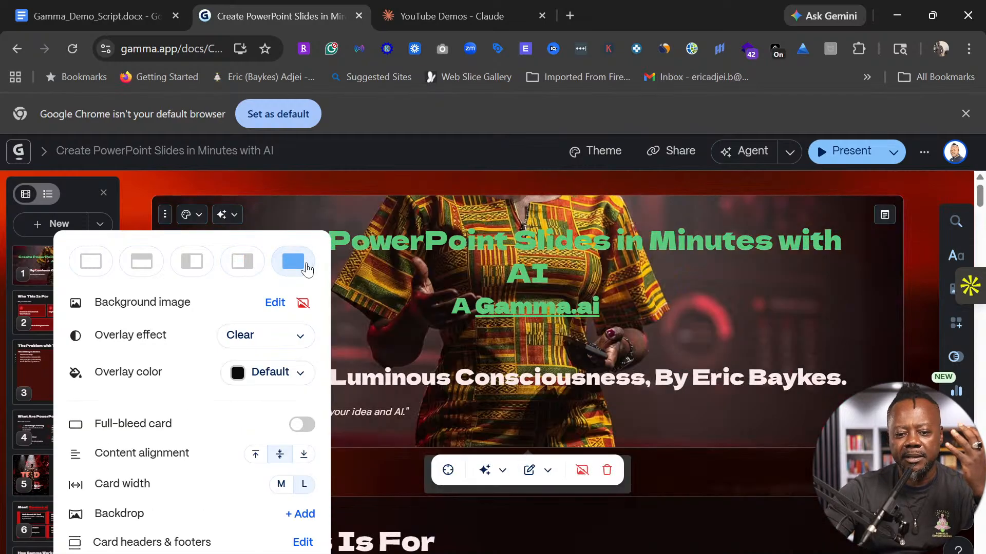
click(141, 264)
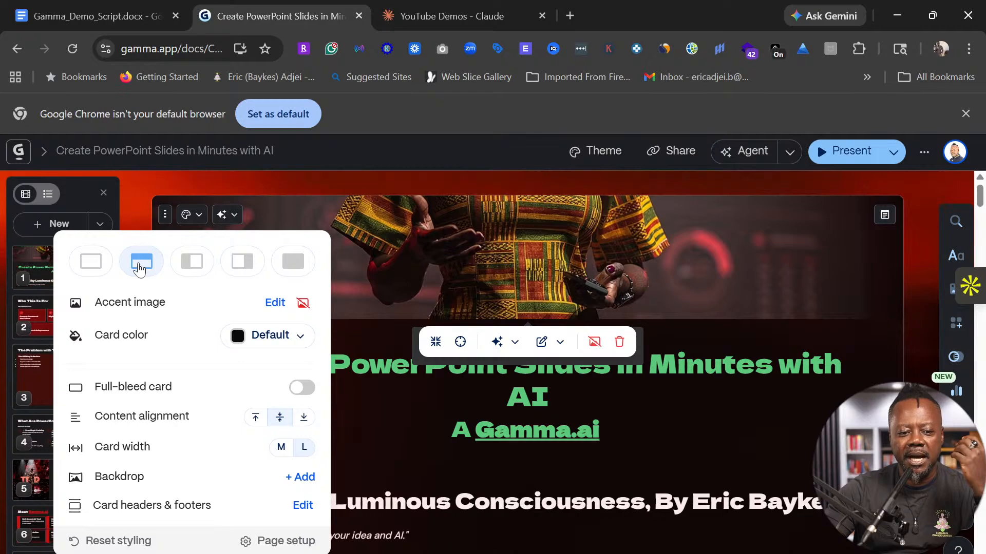
click(89, 267)
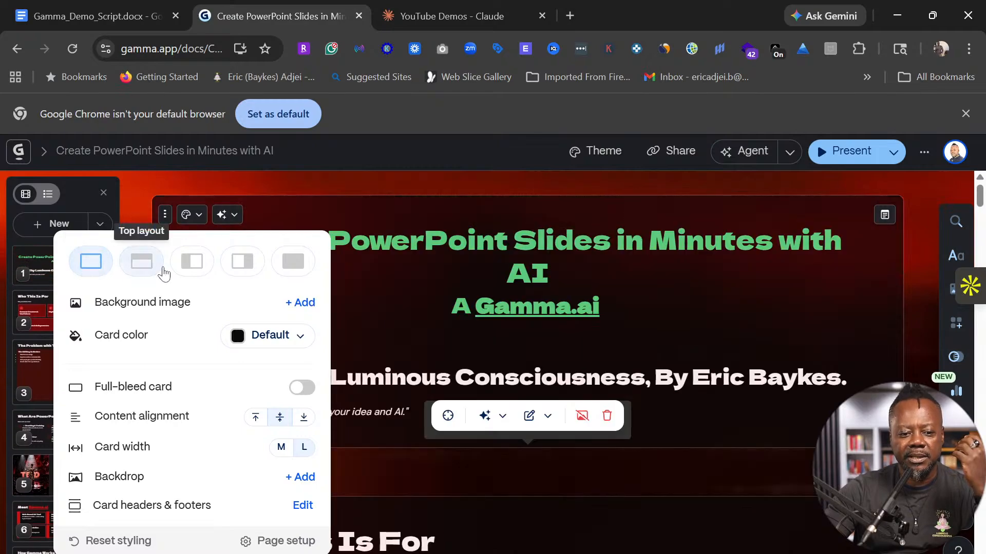
click(186, 272)
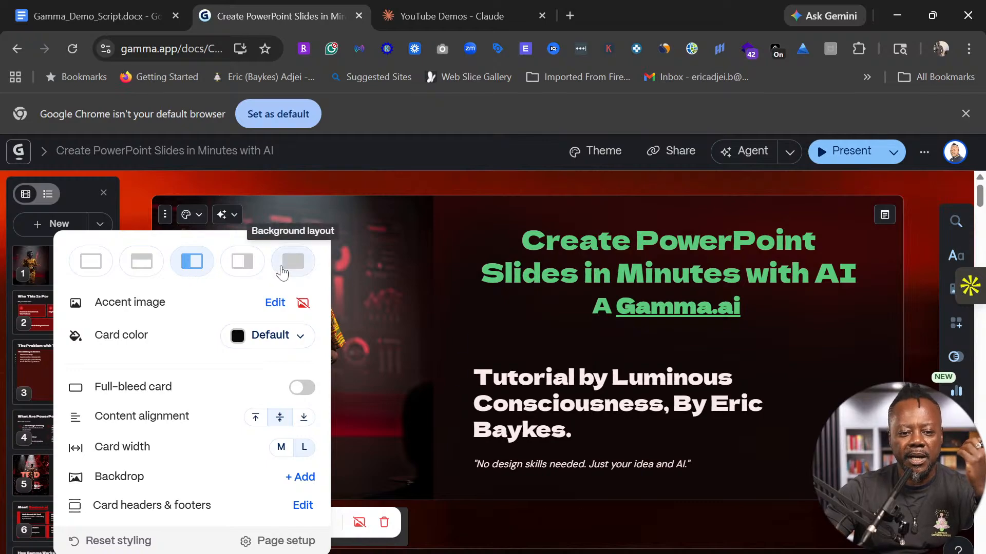
click(242, 270)
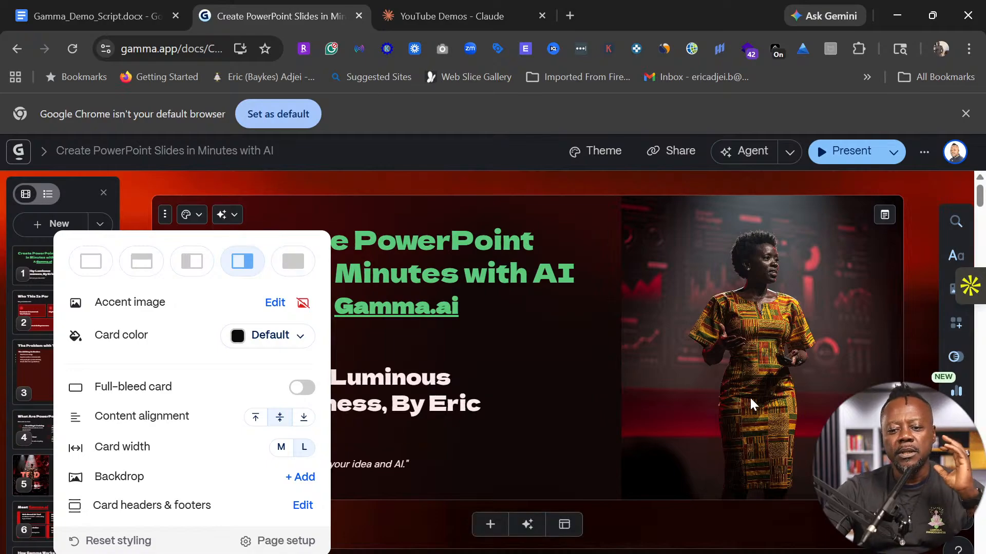
Have the AI edit the title slide's image with the instruction "Give this lady a virtual screen as if she was editing with Gamma.ai".
click(790, 395)
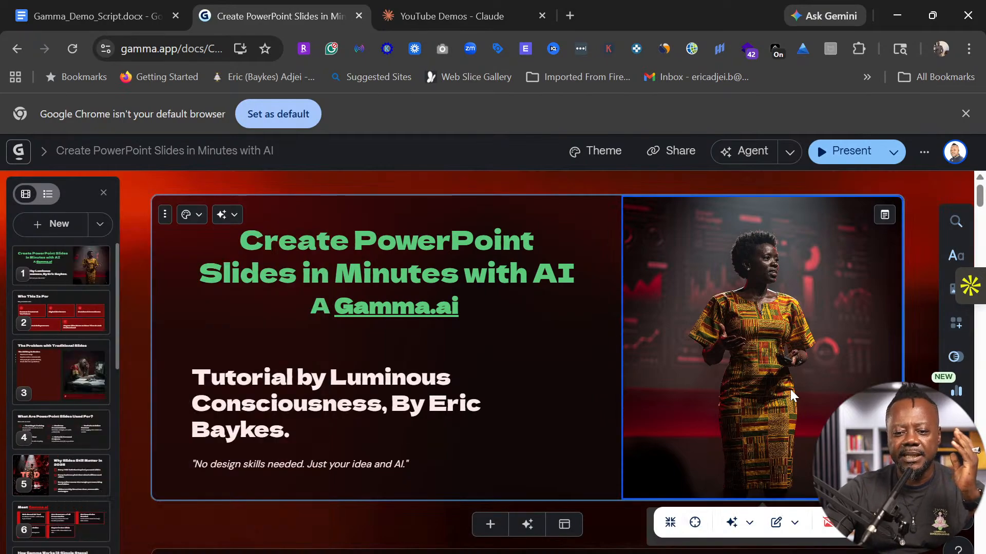
click(225, 215)
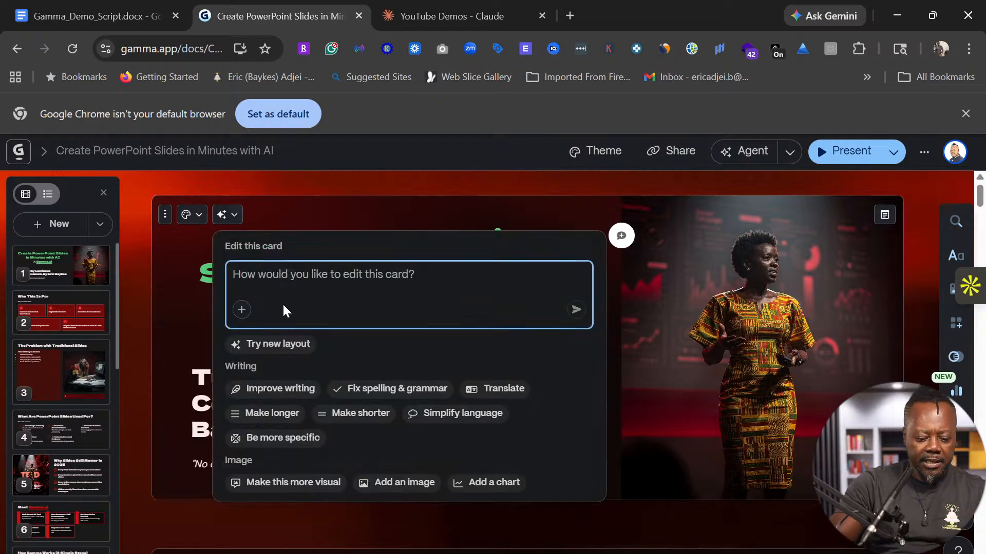
text(Give this lady)
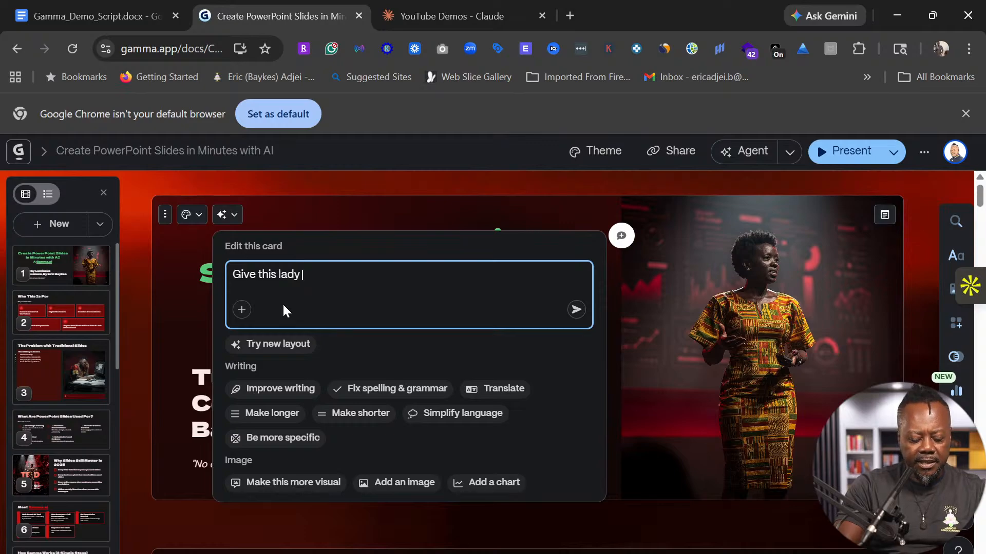
text(a virtual )
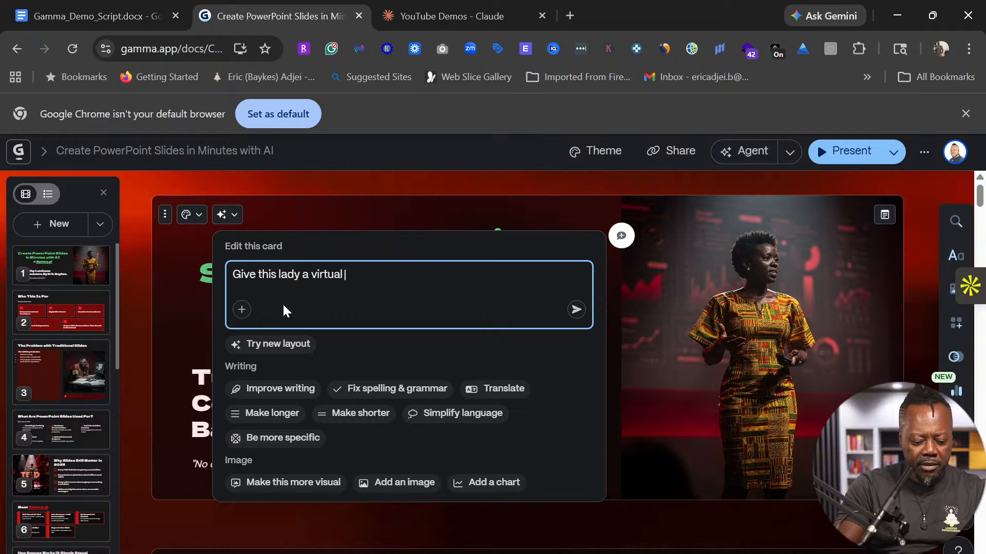
text(screen as )
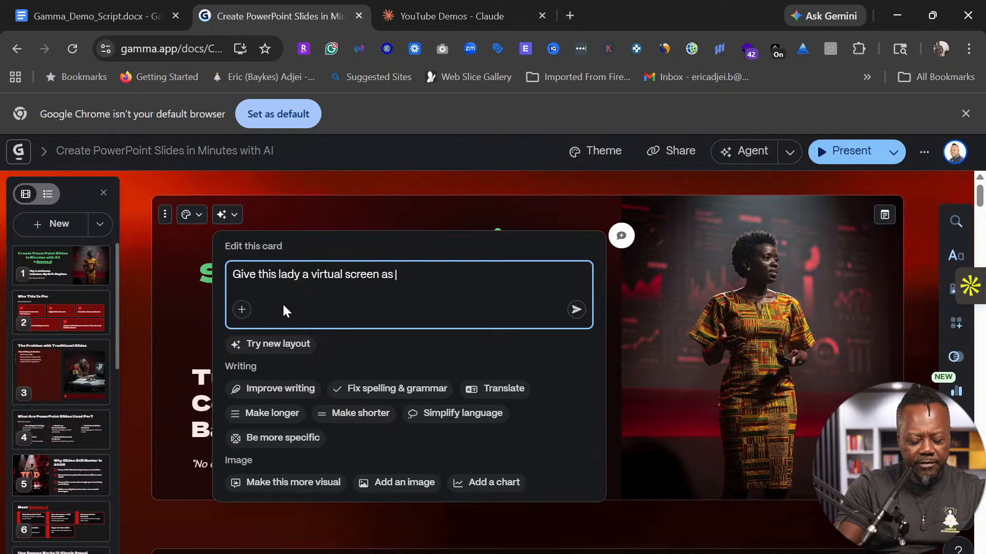
text(if she was editin)
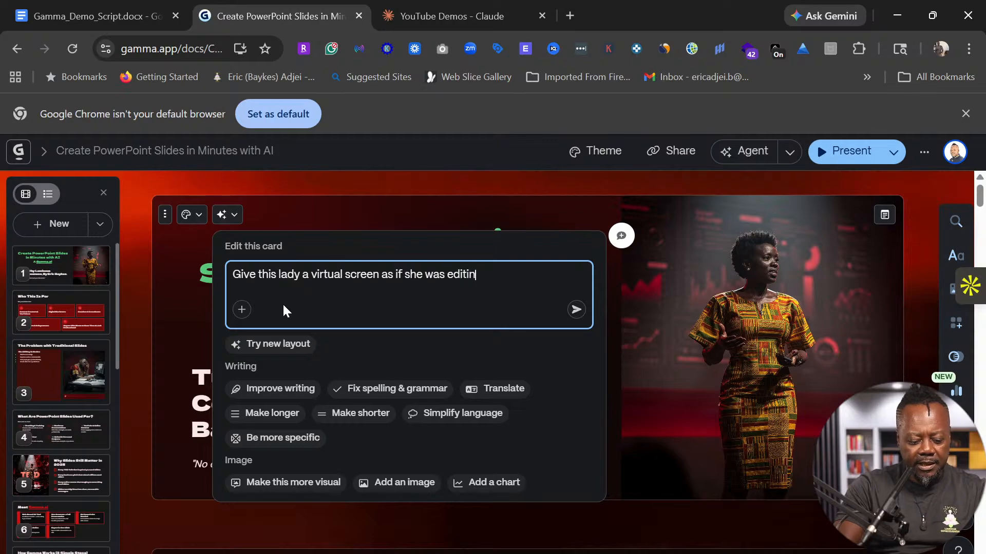
text(g with Gamma.ai)
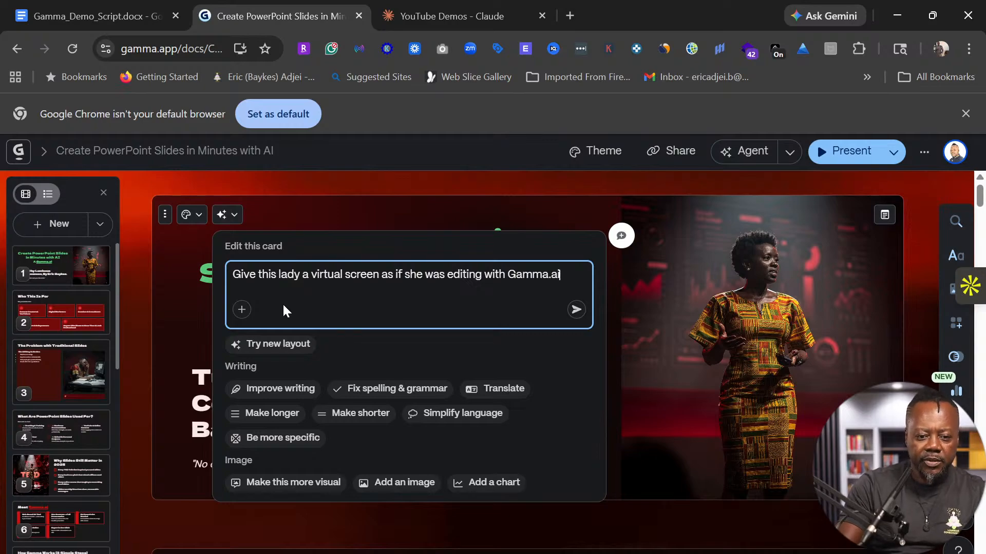
key(Return)
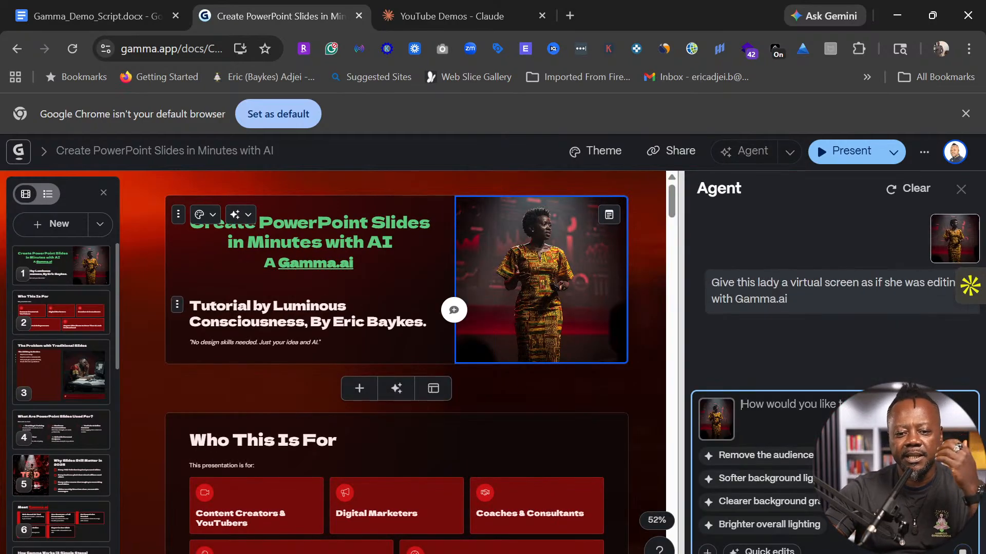
Look through the "Who This Is For" and "The Problem with Traditional Slides" cards and the slide thumbnails.
scroll(547, 362, down, 2)
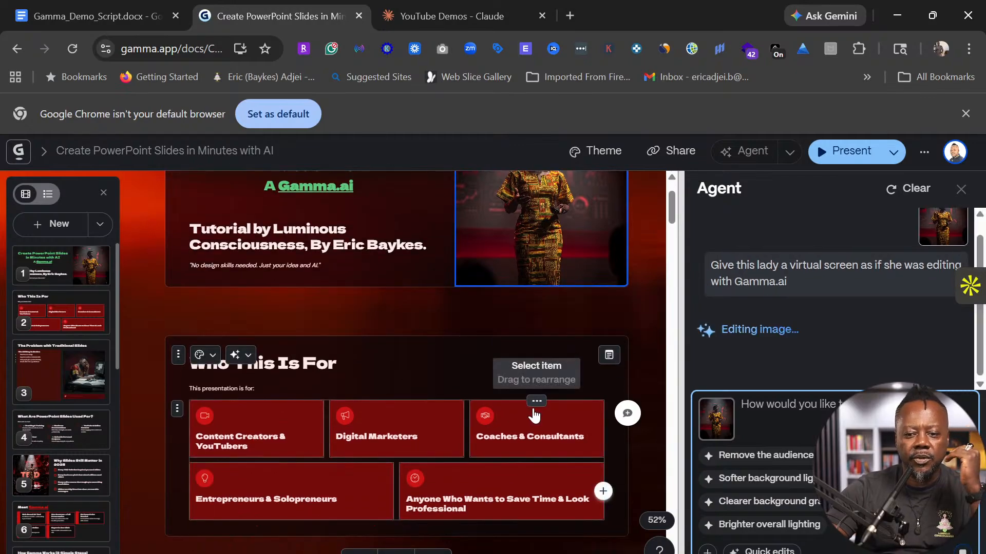
scroll(533, 411, down, 2)
scroll(534, 329, up, 4)
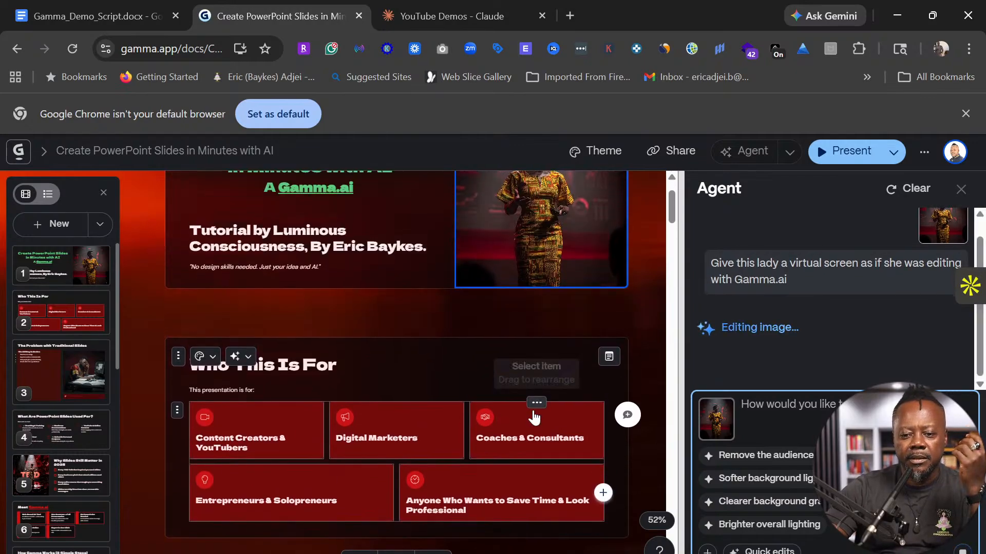
scroll(534, 328, down, 4)
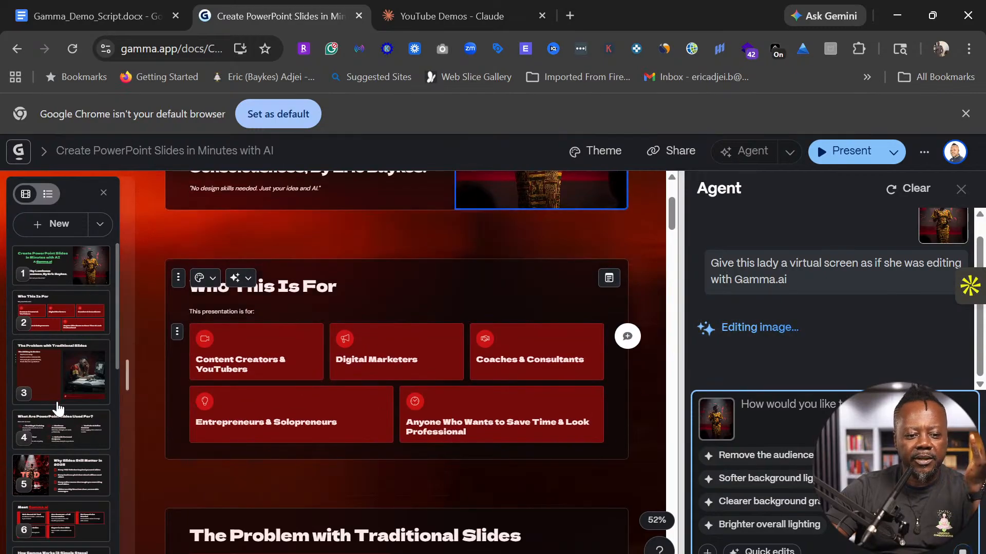
scroll(58, 410, down, 6)
scroll(58, 410, down, 3)
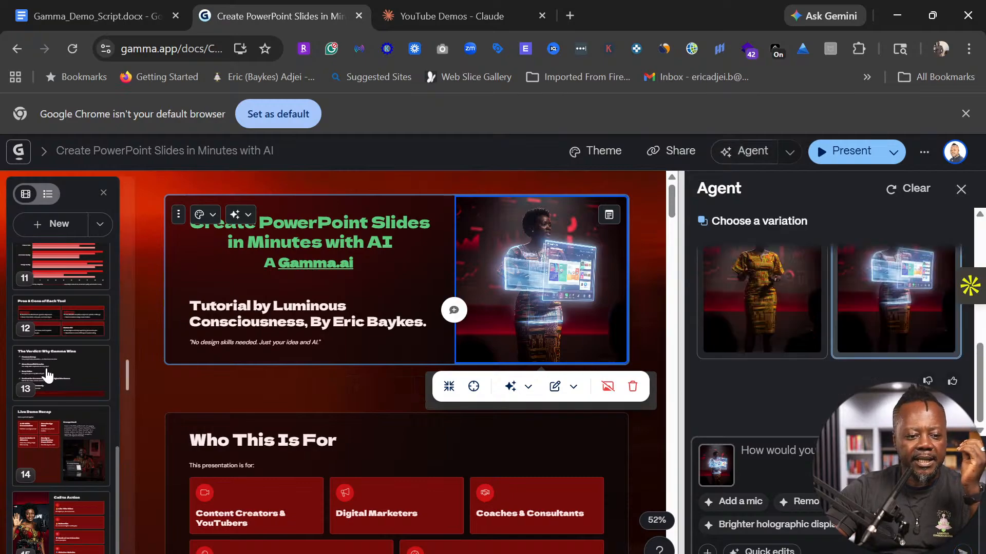
scroll(219, 481, down, 7)
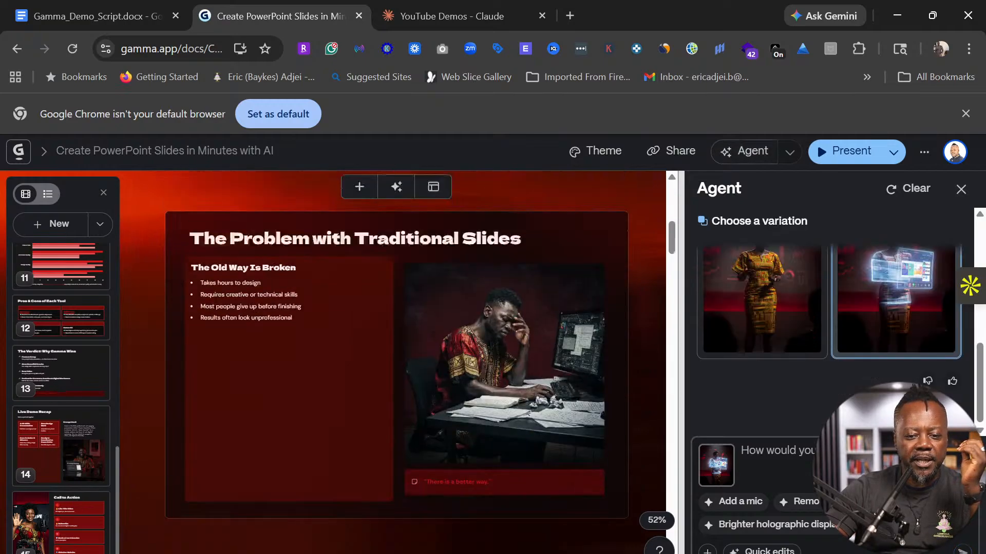
click(292, 307)
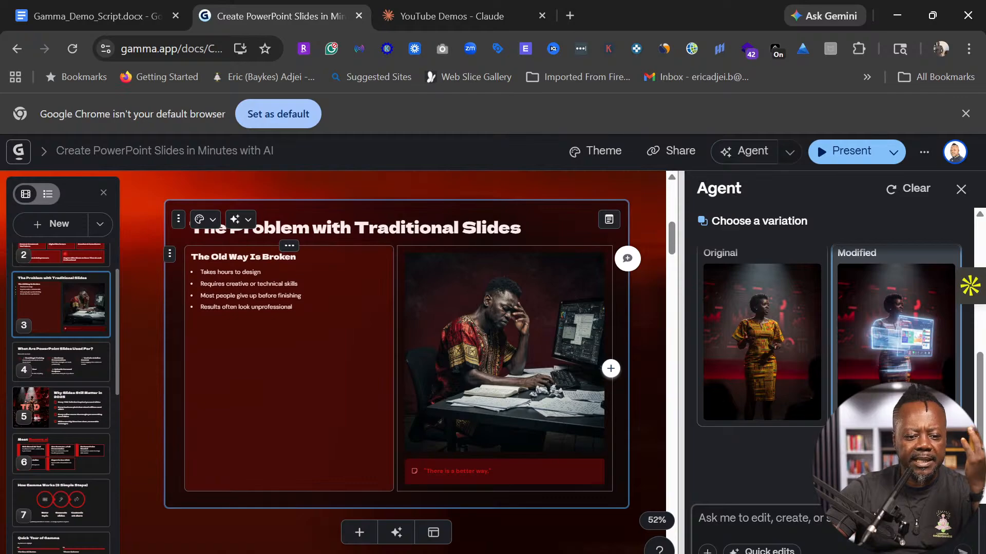
scroll(93, 413, down, 3)
scroll(94, 413, up, 3)
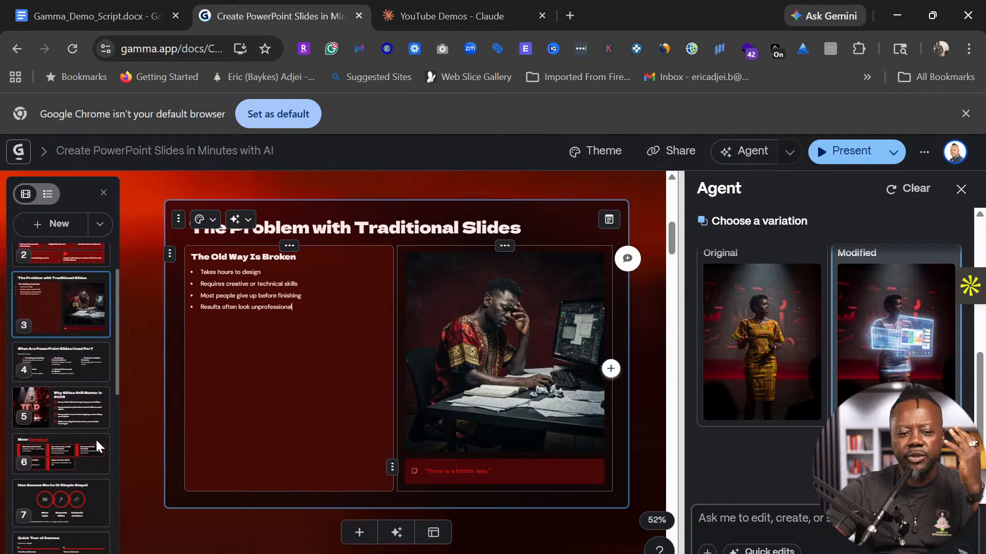
Center-align all text on the last slide, "Call to Action".
scroll(35, 428, down, 8)
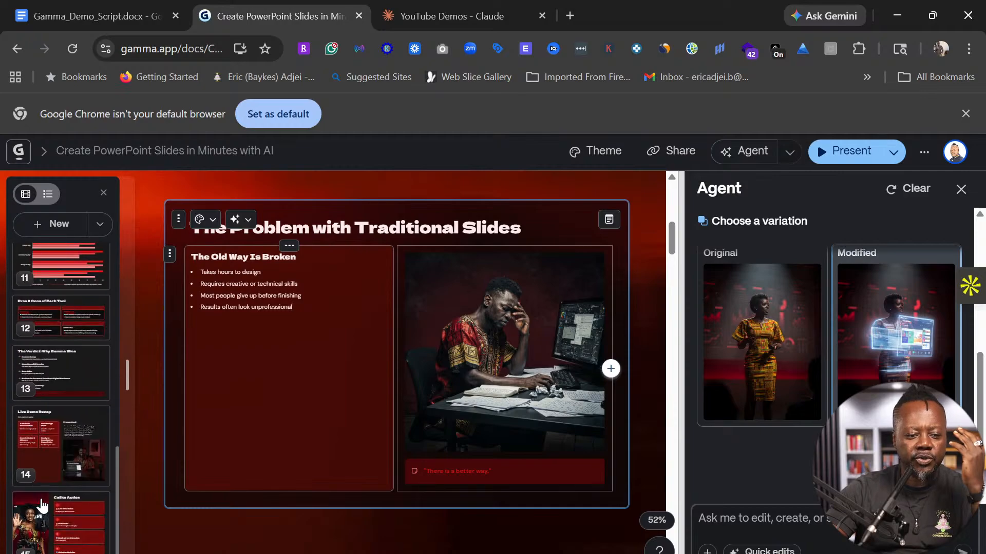
click(40, 529)
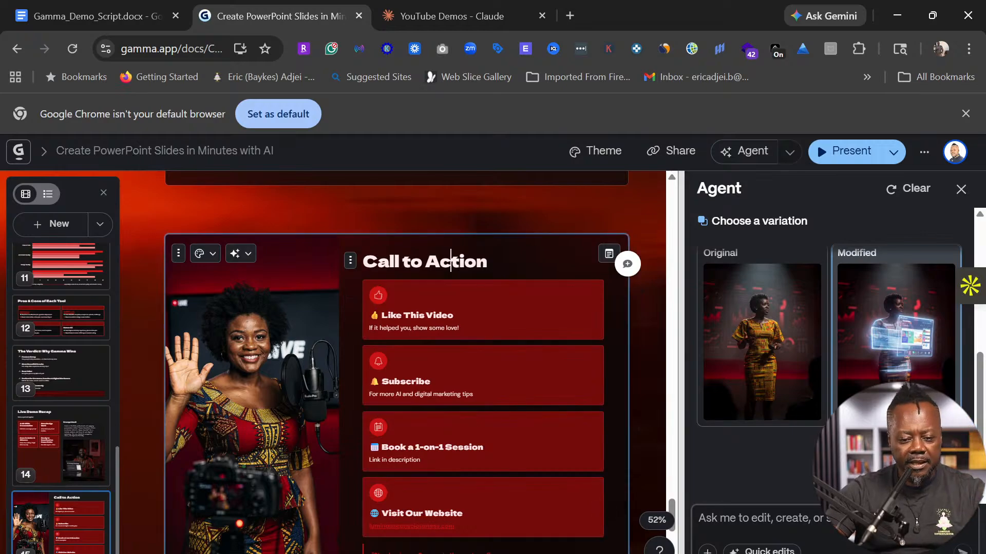
key(ctrl+a)
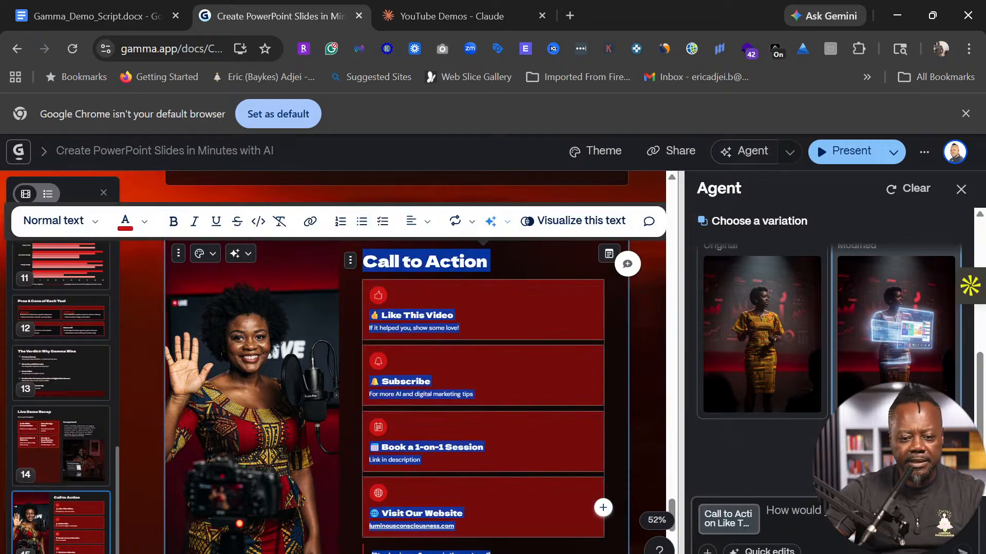
click(419, 221)
click(440, 256)
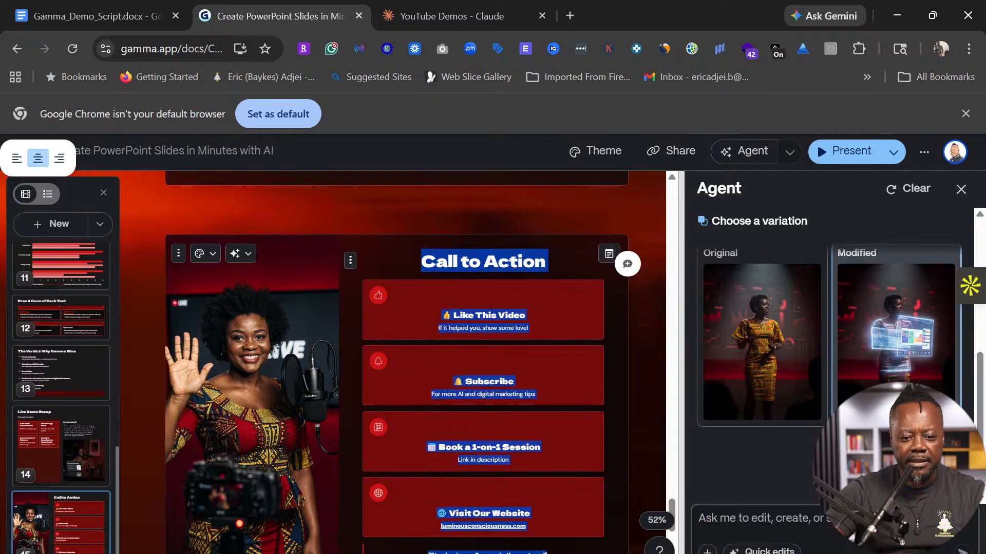
click(260, 369)
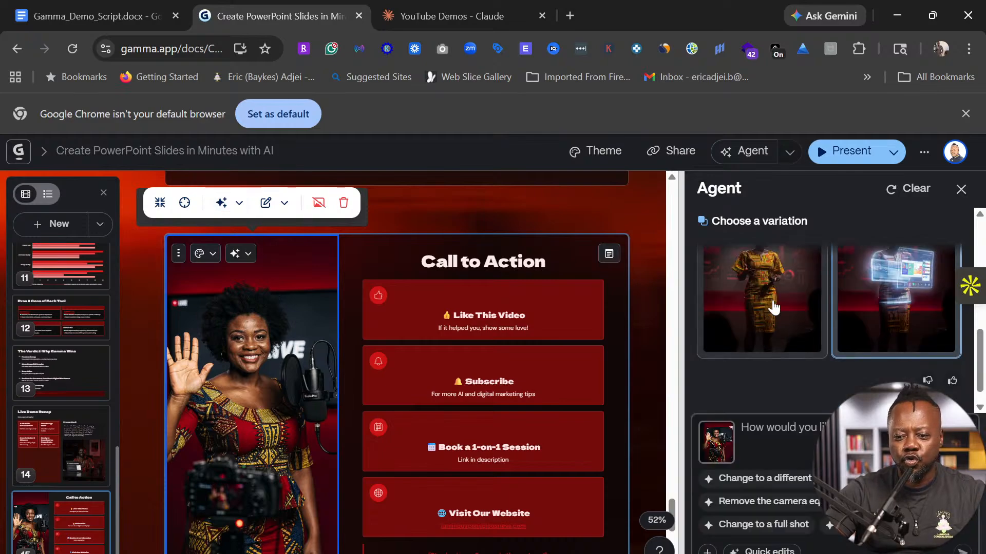
Close the Agent and examine the ratings chart on the "How Do These AI Tools Stack Up?" slide.
click(959, 191)
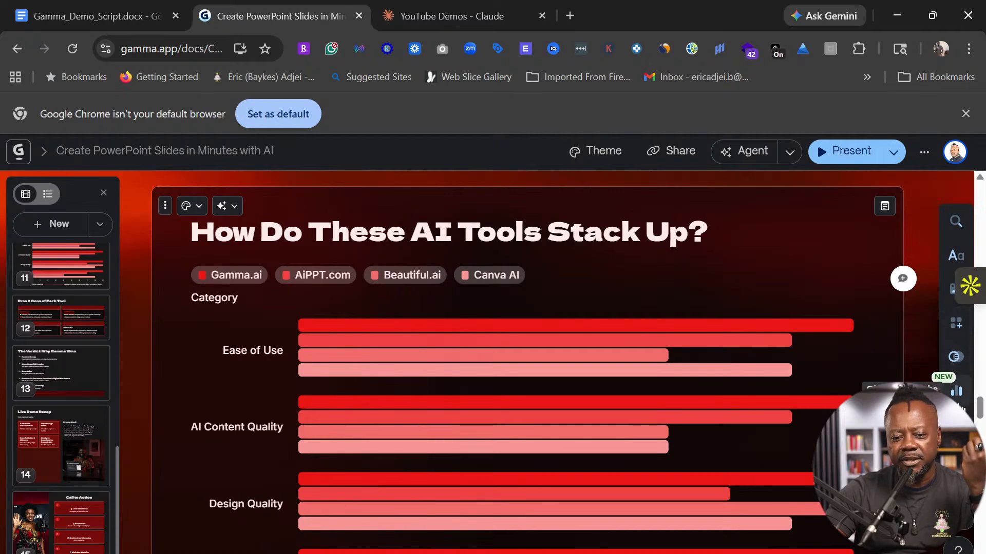
mouse_move(575, 354)
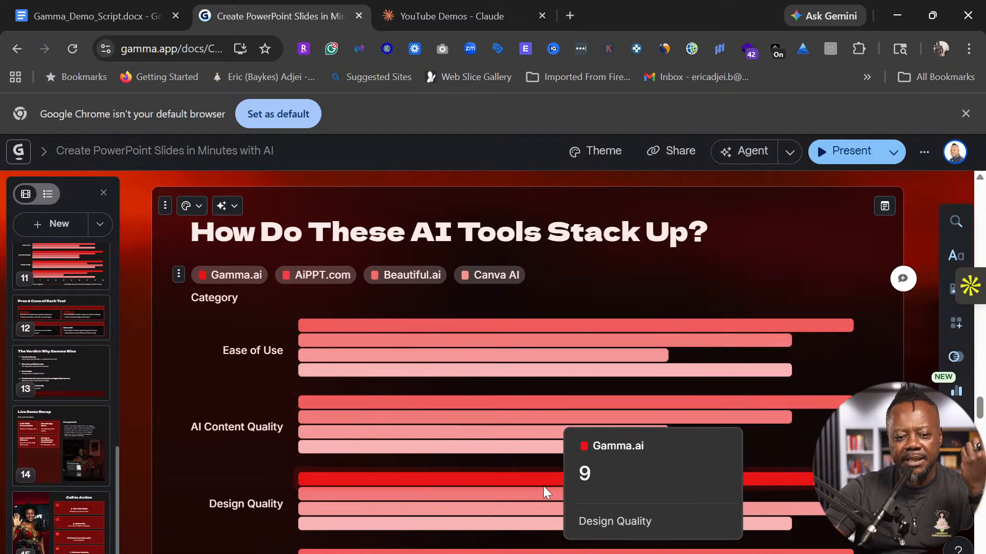
scroll(638, 409, down, 3)
scroll(637, 408, up, 3)
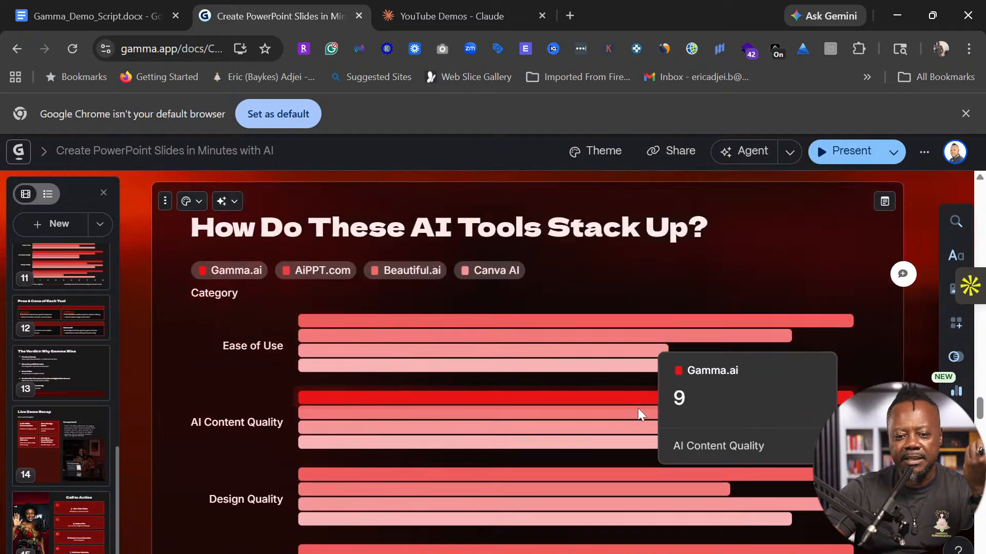
scroll(637, 408, down, 3)
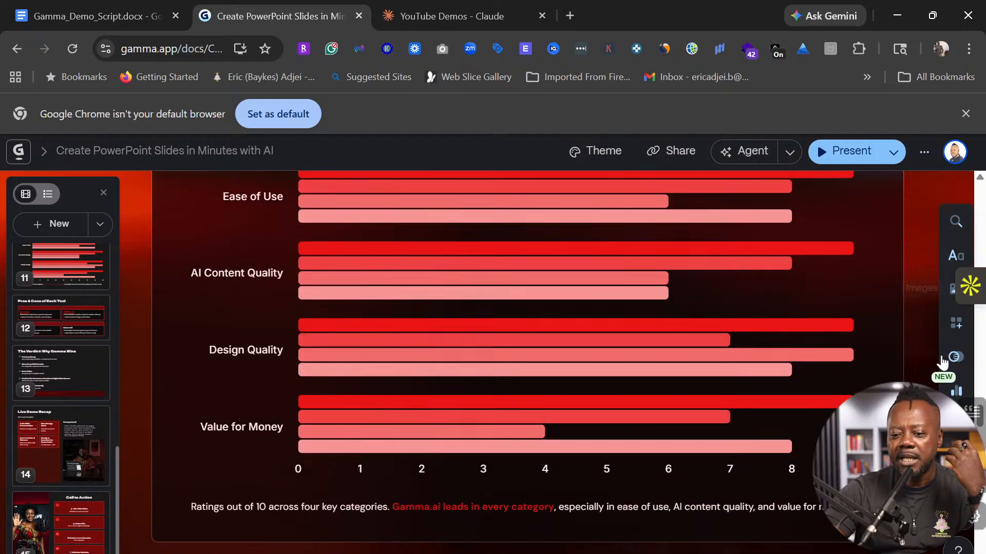
Examine the AI quick actions and suggested edits for the image on "The Problem with Traditional Slides" slide.
scroll(682, 344, up, 6)
scroll(683, 345, up, 20)
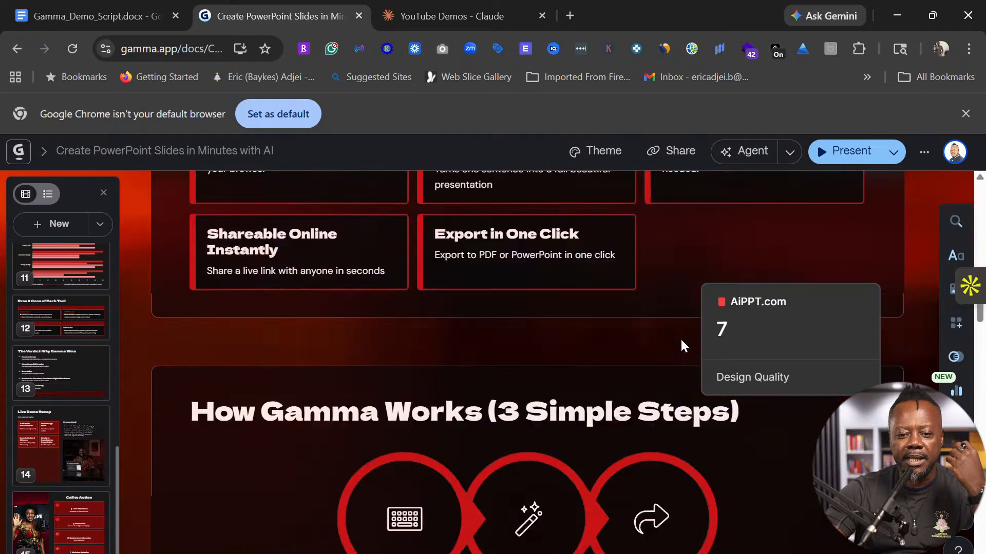
scroll(679, 338, down, 7)
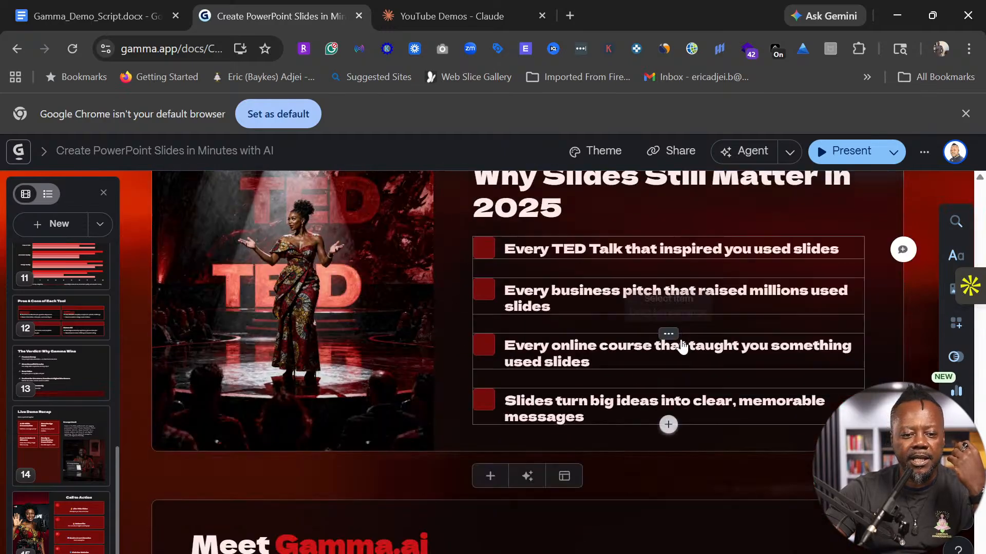
scroll(678, 344, up, 3)
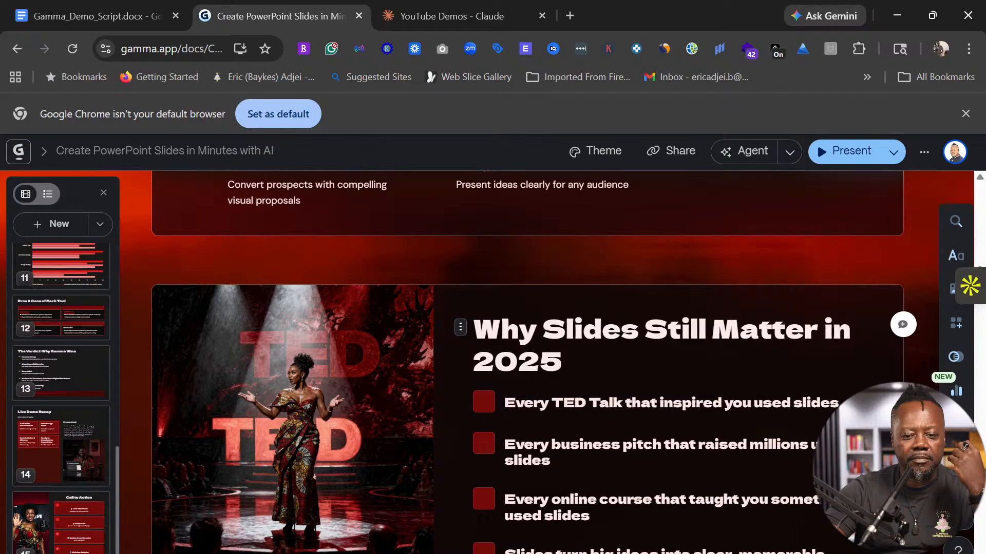
scroll(680, 338, up, 10)
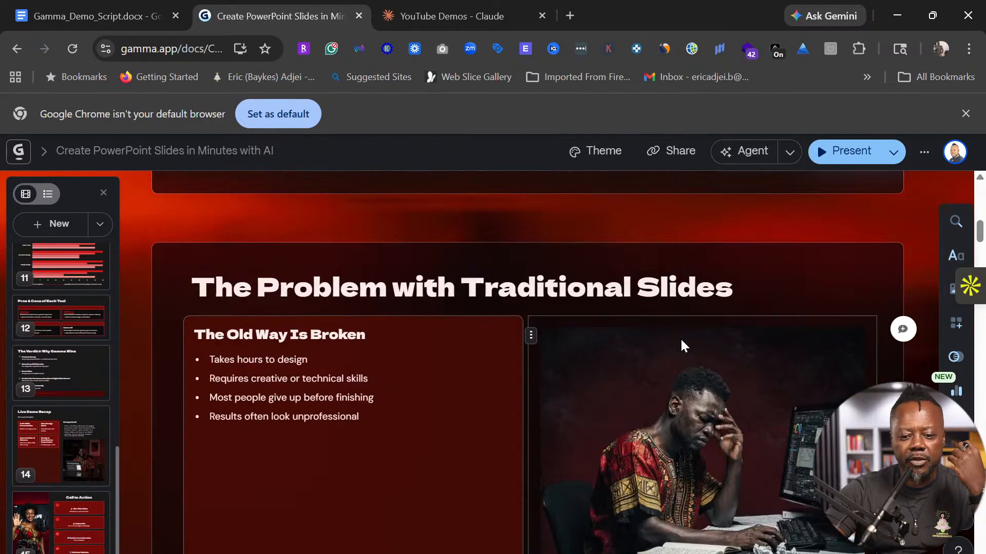
scroll(680, 338, down, 3)
click(682, 339)
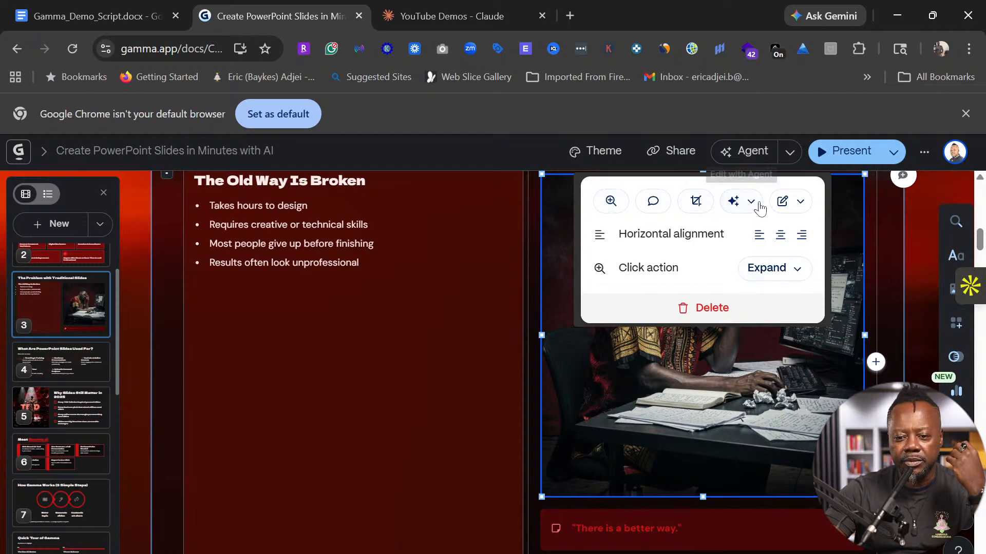
click(743, 203)
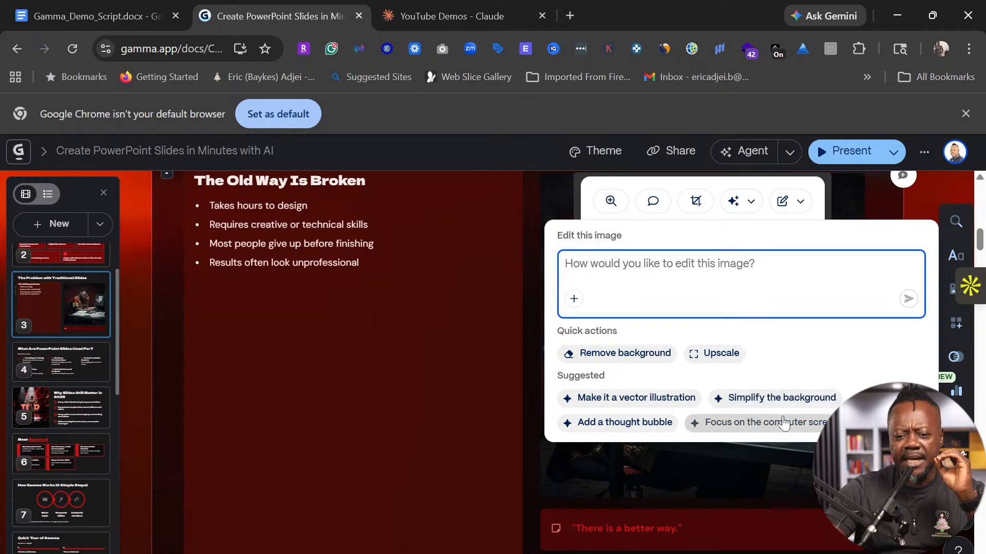
click(703, 489)
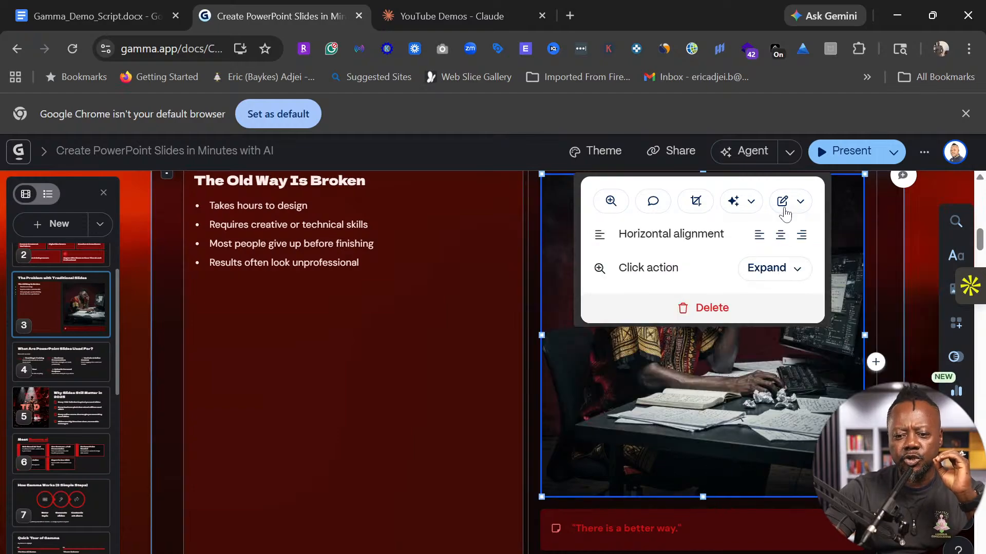
Examine the slide 3 image's AI generation settings, open the image in the Agent, and close the Agent again.
click(799, 202)
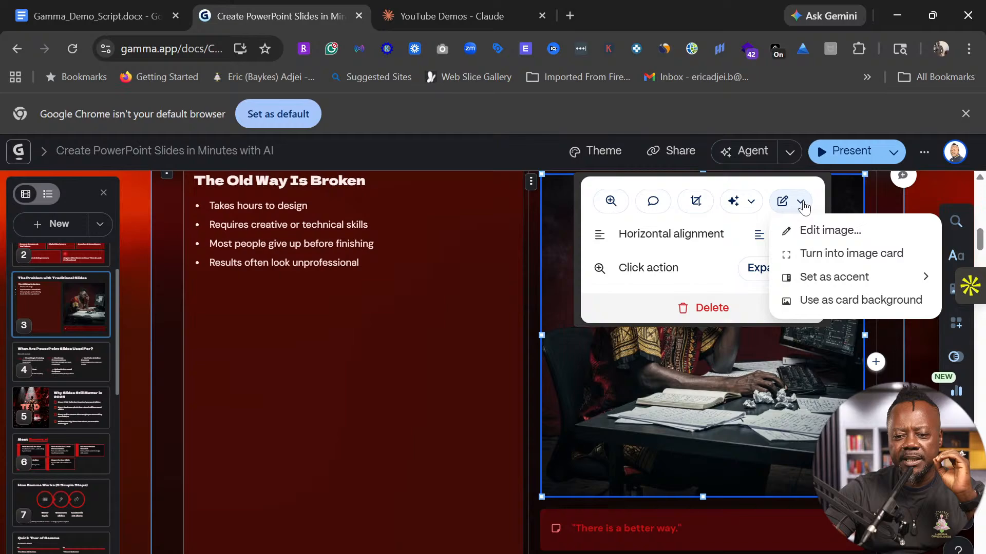
click(821, 232)
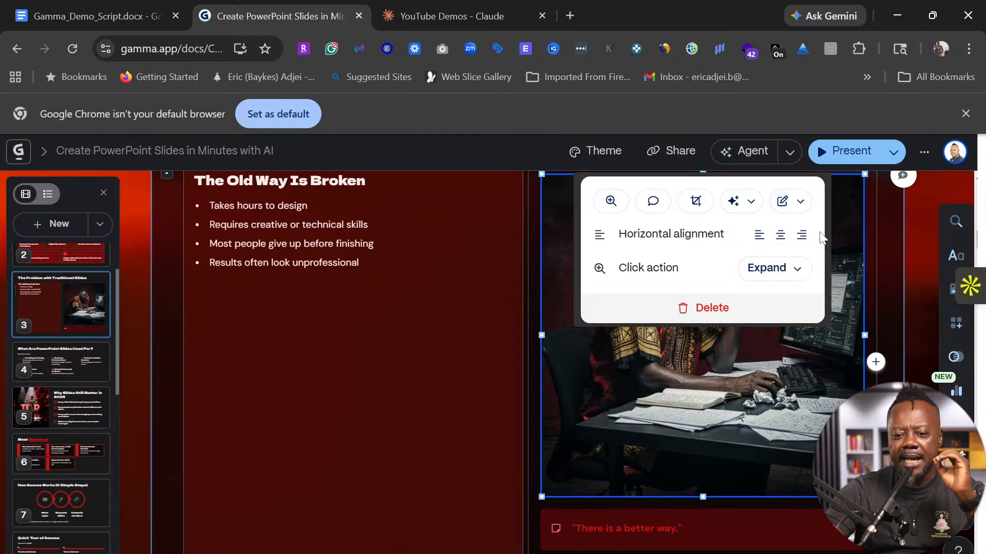
scroll(825, 419, down, 8)
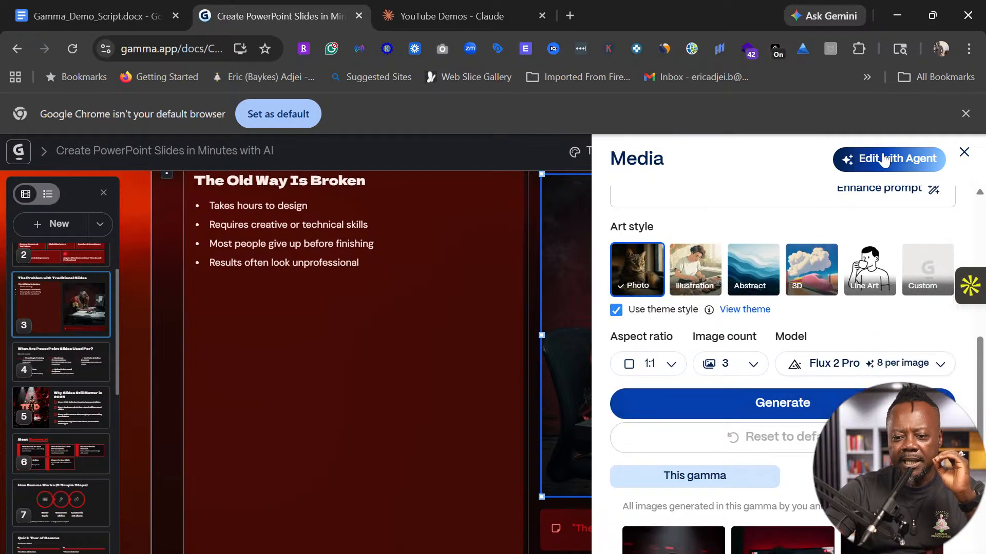
click(883, 161)
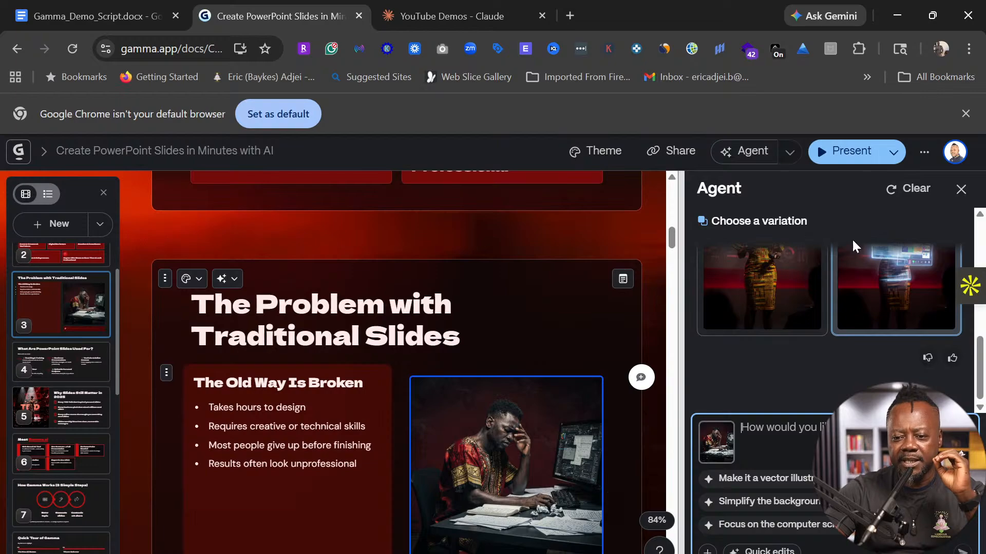
click(961, 190)
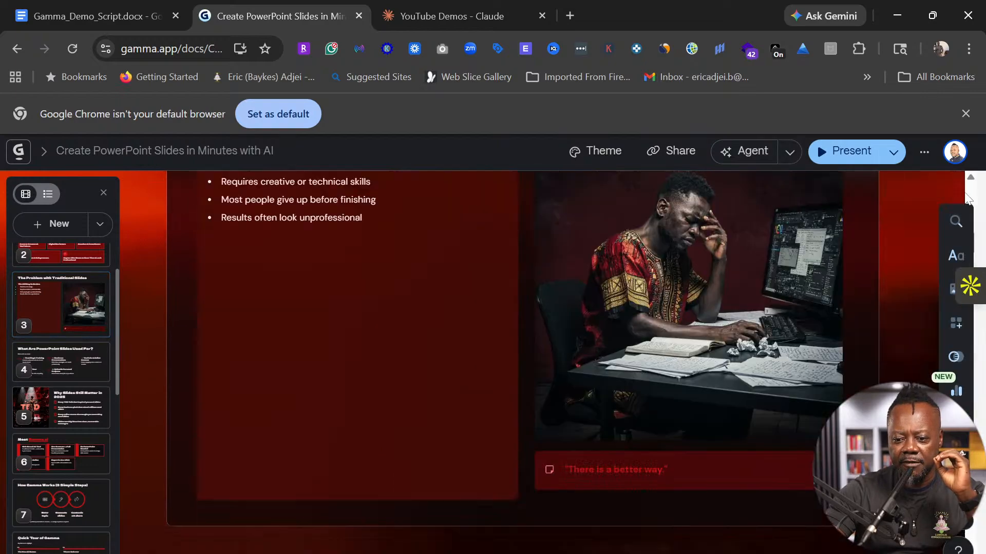
Reopen the slide 3 image for editing, examine the available image sources, and return to the beginning of the presentation.
click(670, 346)
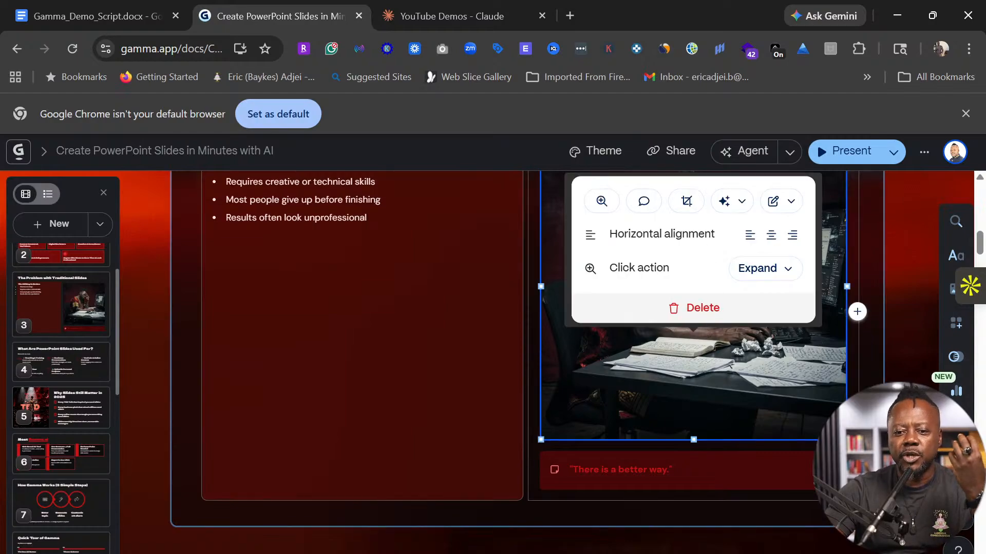
click(779, 207)
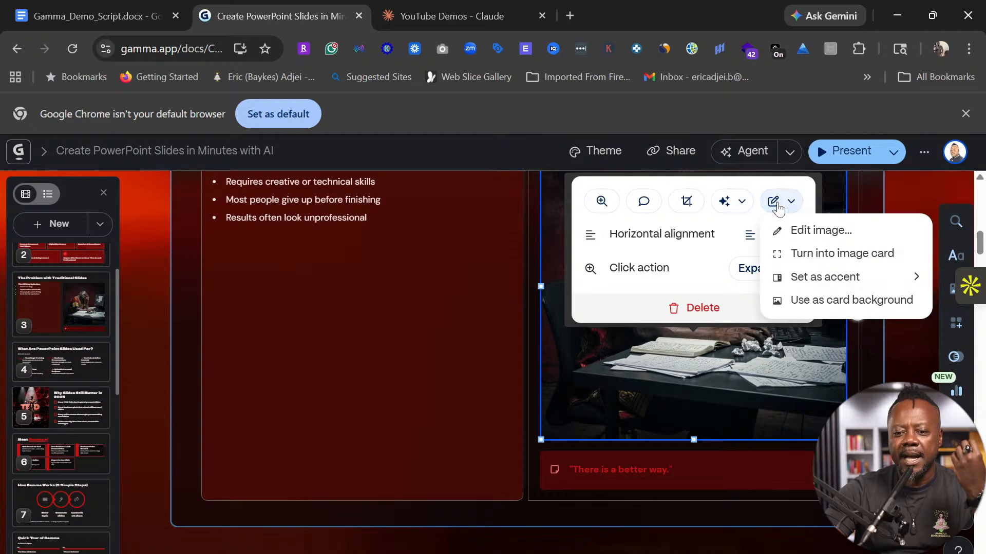
click(809, 234)
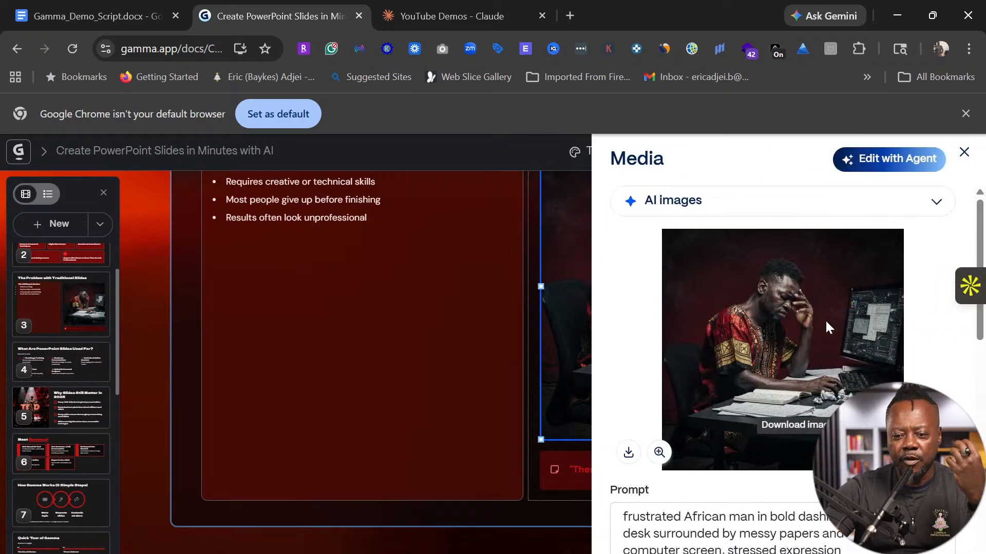
click(937, 203)
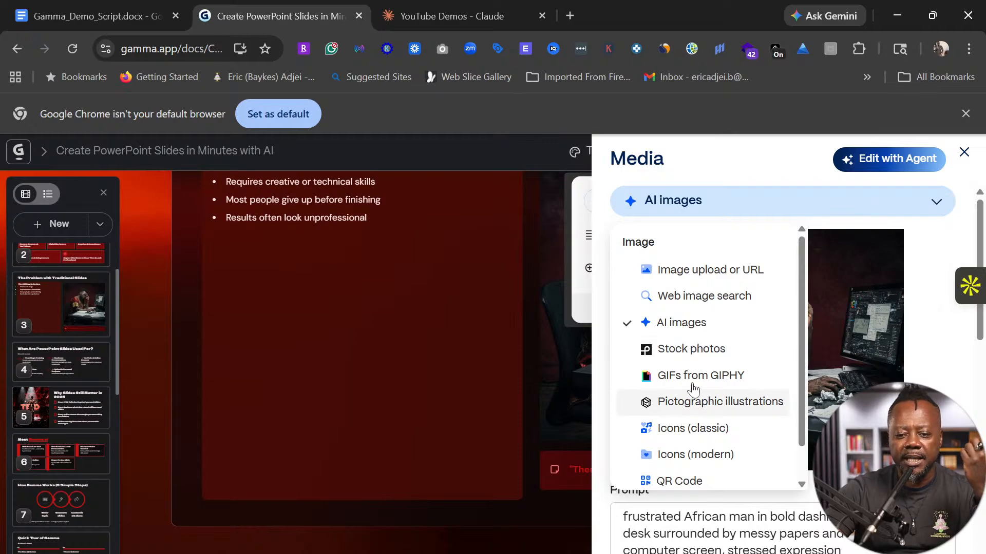
scroll(691, 380, down, 1)
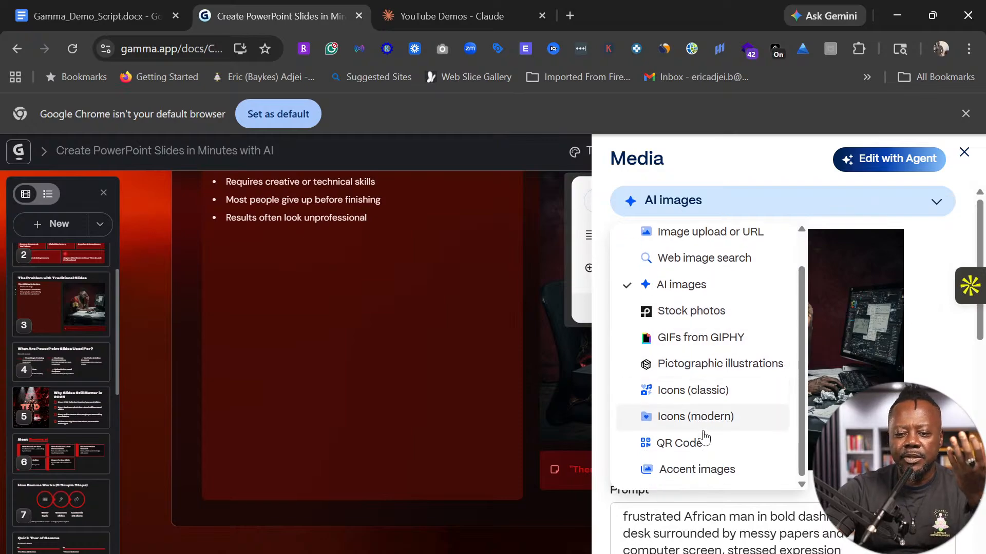
click(768, 156)
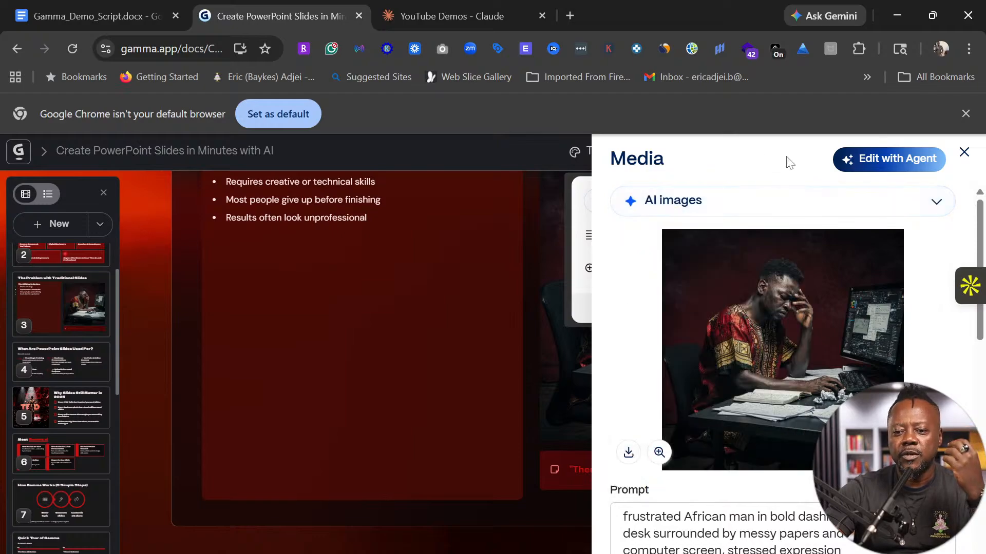
click(964, 153)
scroll(569, 301, up, 8)
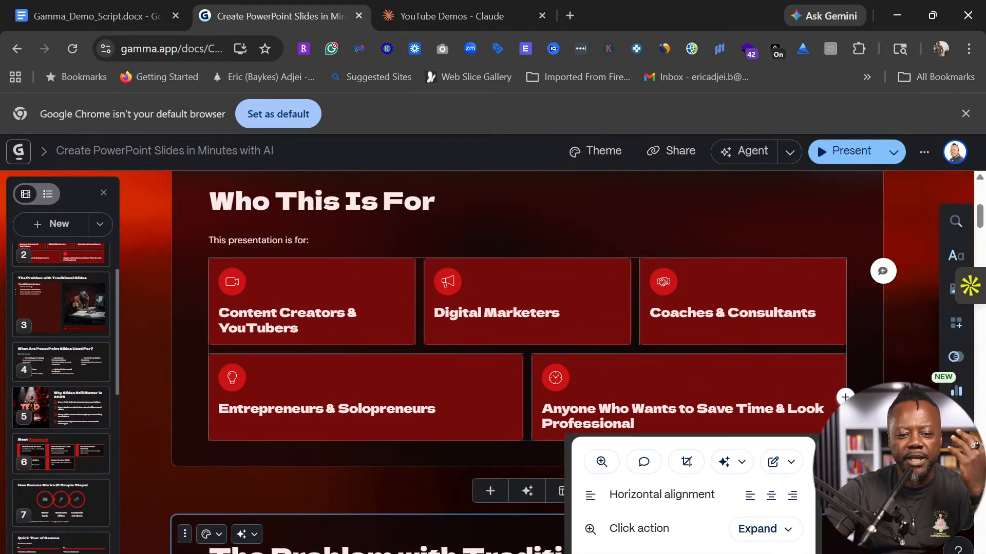
scroll(569, 302, up, 4)
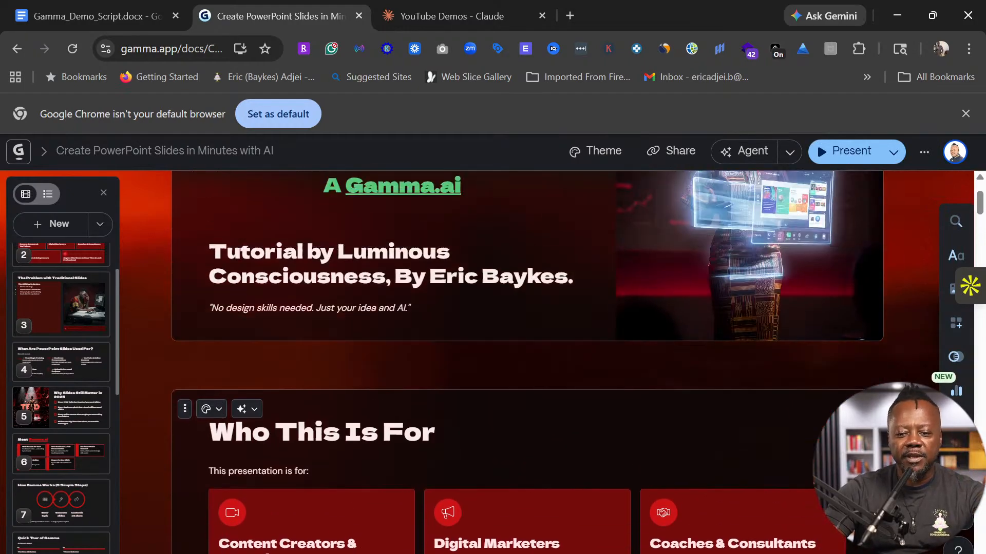